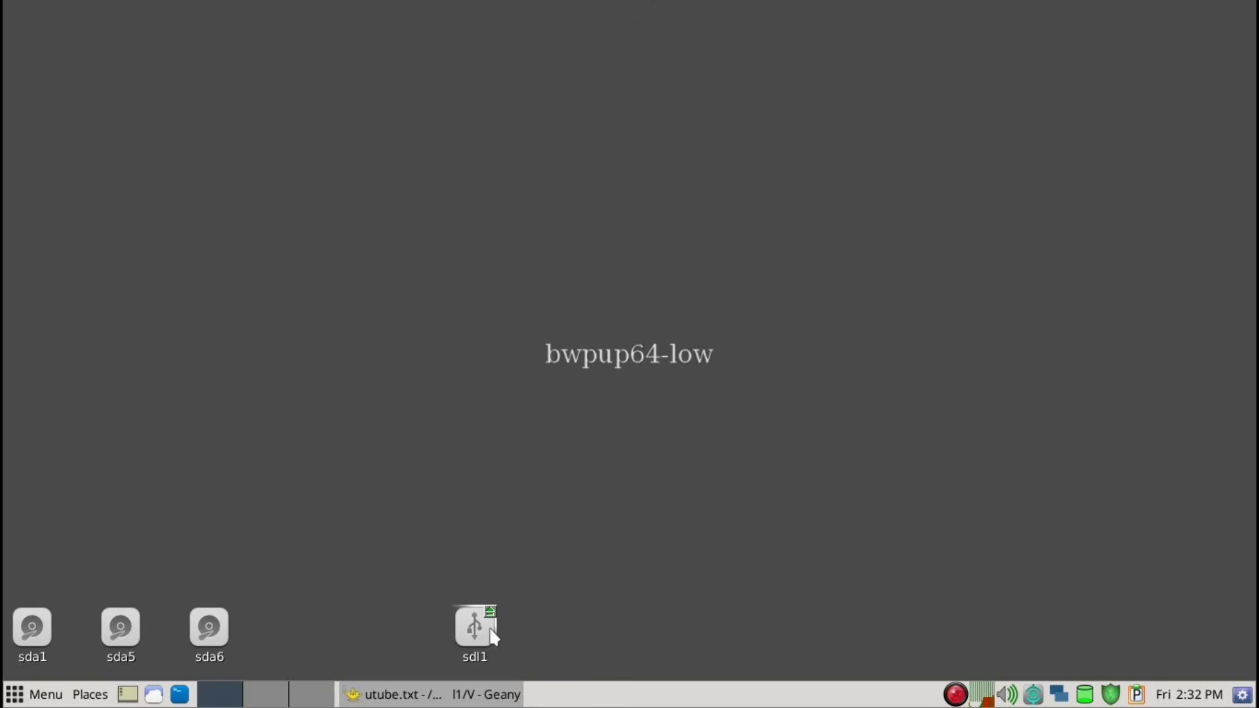
# Show the utube.txt notes in Geany and review the plan for installing BookwormPup32, including the psave=SAV:/save/ line
pyautogui.moveTo(493, 635)
pyautogui.click(494, 634)
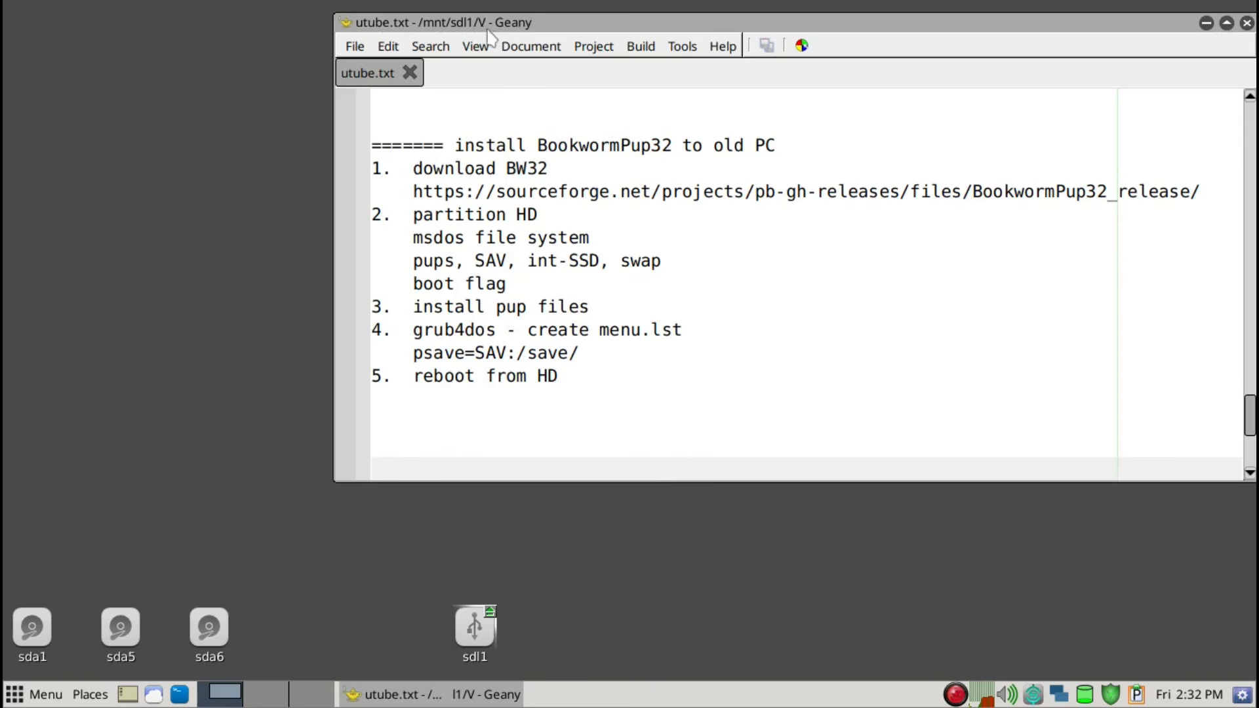
pyautogui.click(563, 169)
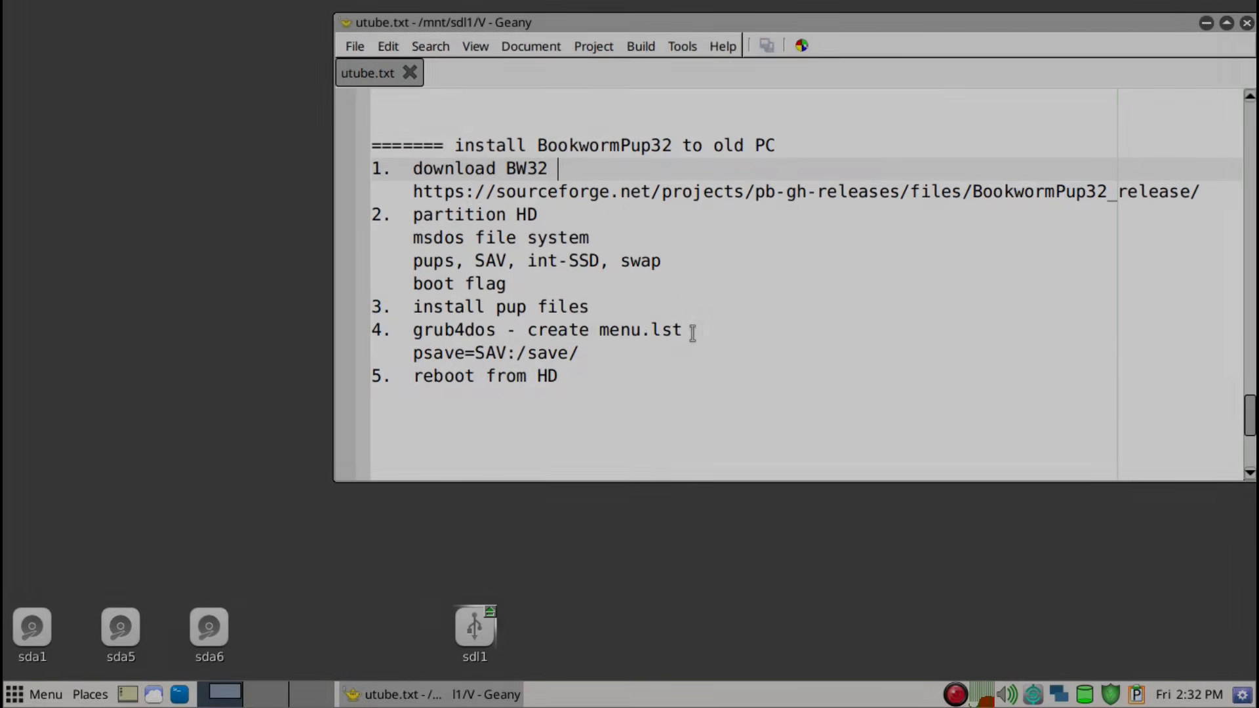
pyautogui.click(687, 331)
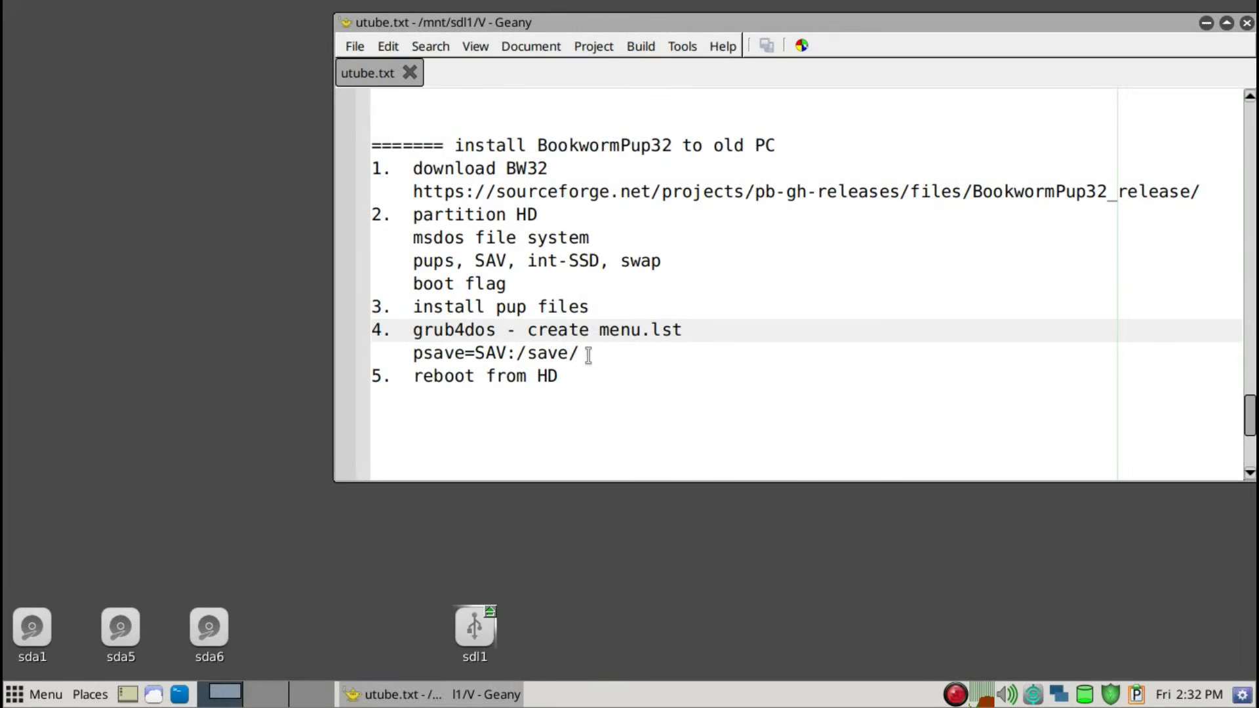
pyautogui.click(584, 354)
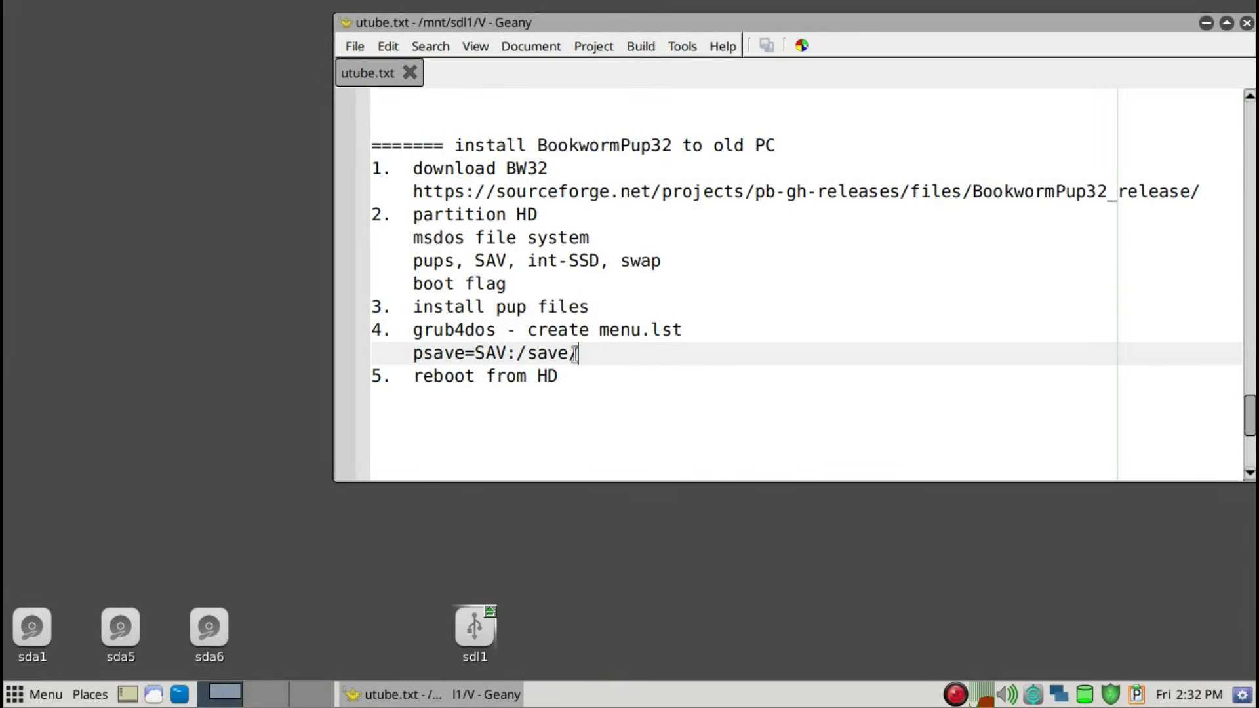
pyautogui.moveTo(574, 354); pyautogui.dragTo(414, 355)
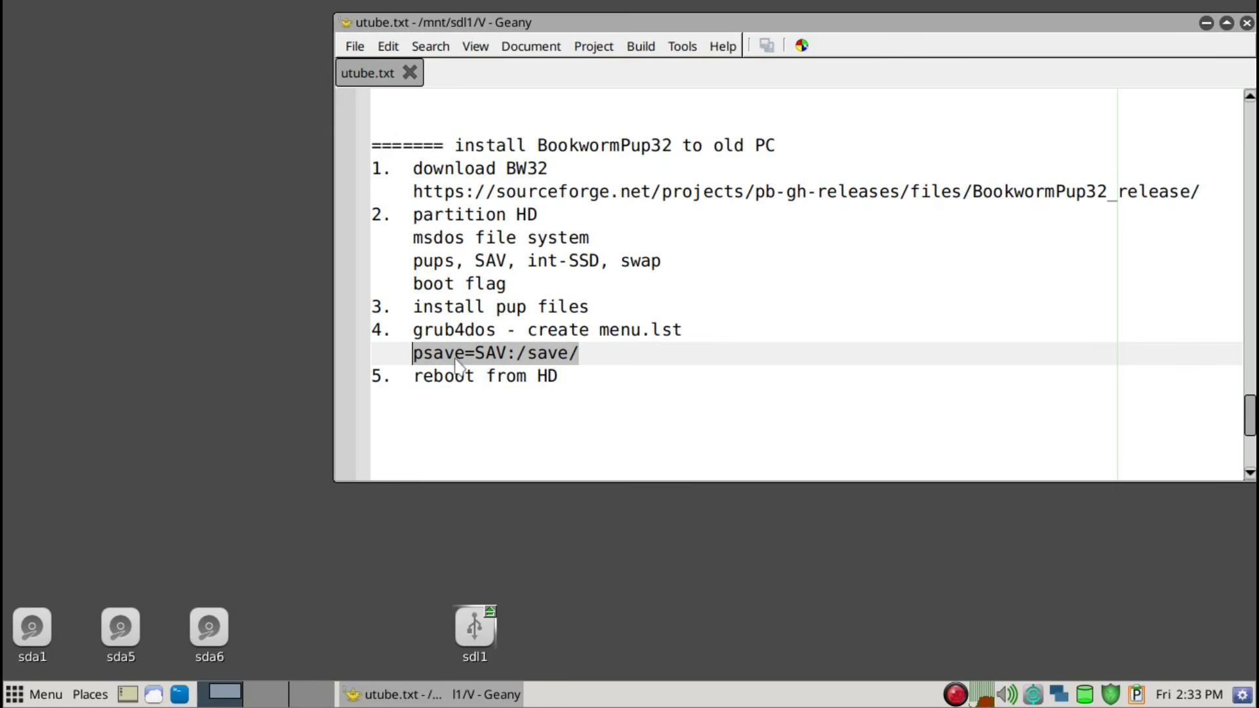
pyautogui.click(565, 358)
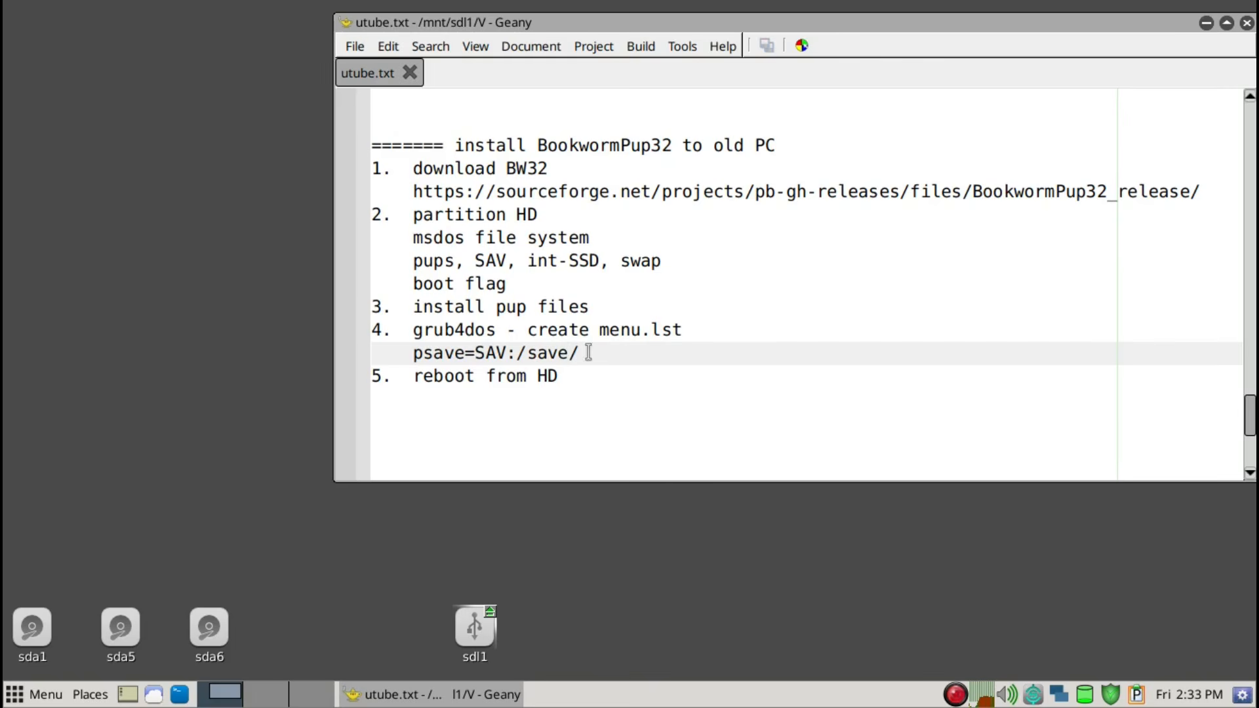
pyautogui.click(565, 375)
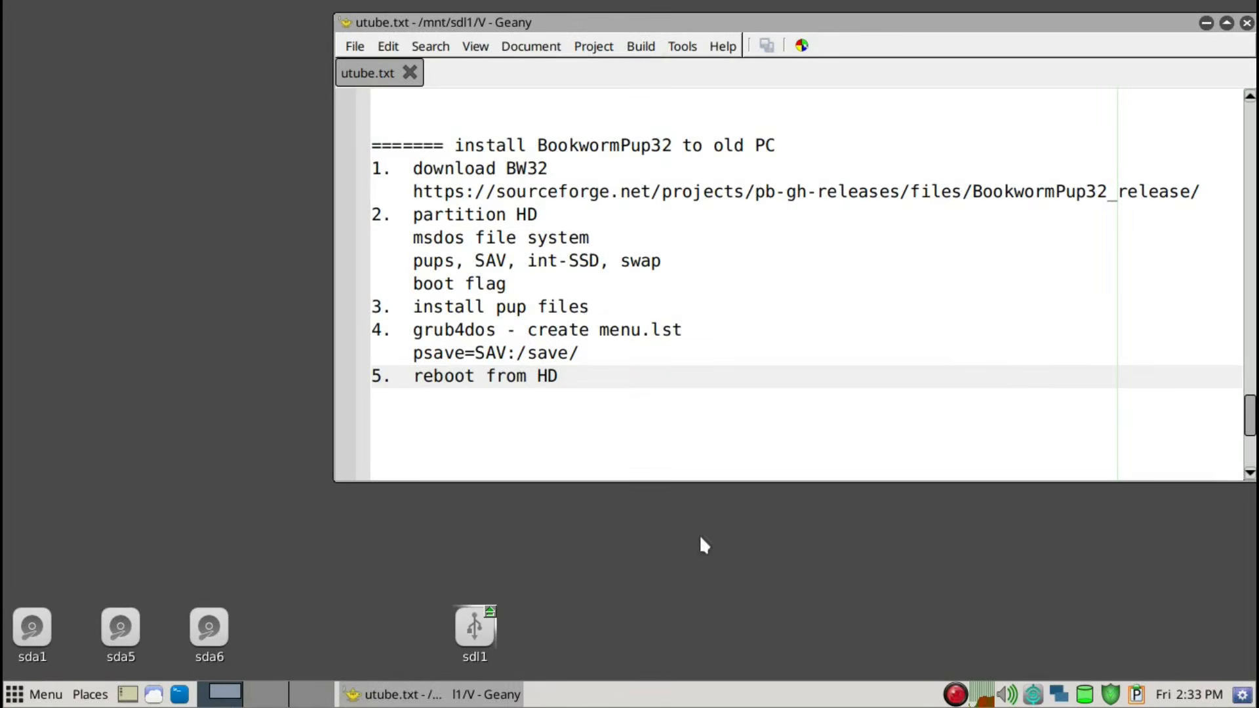
# Switch to the second, empty workspace and launch GParted on the sda internal drive
pyautogui.click(257, 704)
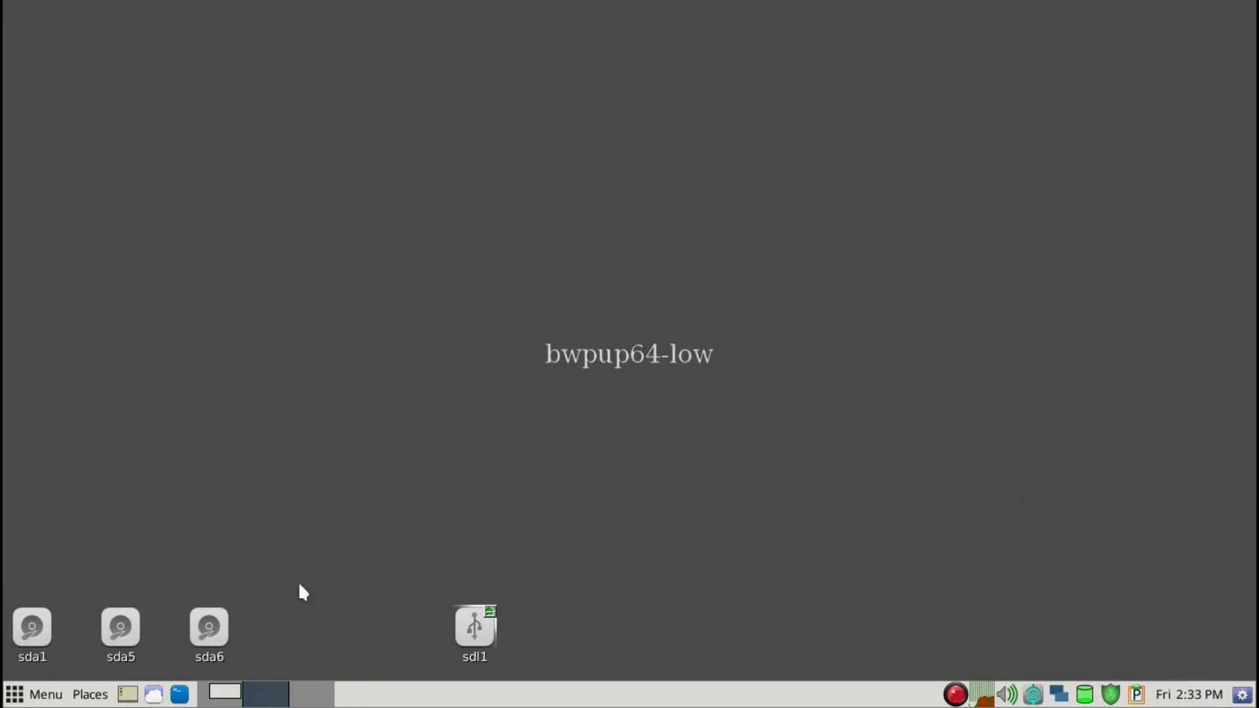
pyautogui.hotkey('ctrl', 'space')
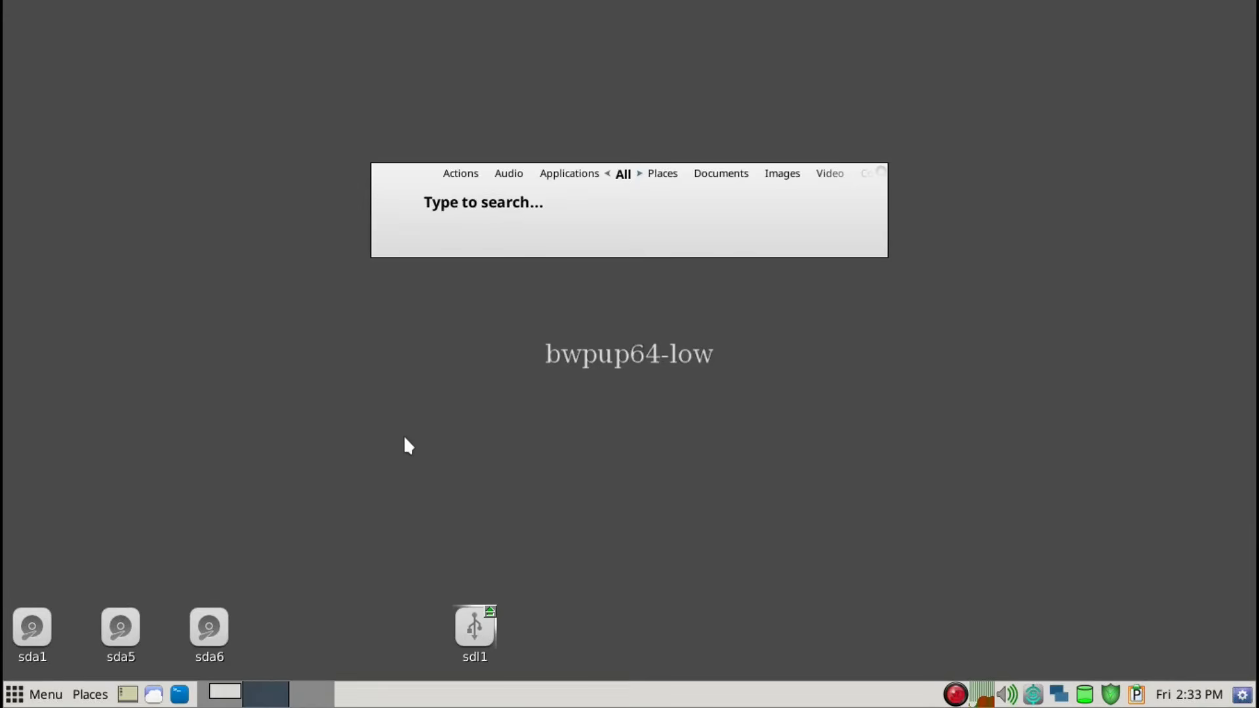
pyautogui.write('gpa')
pyautogui.press('Return')
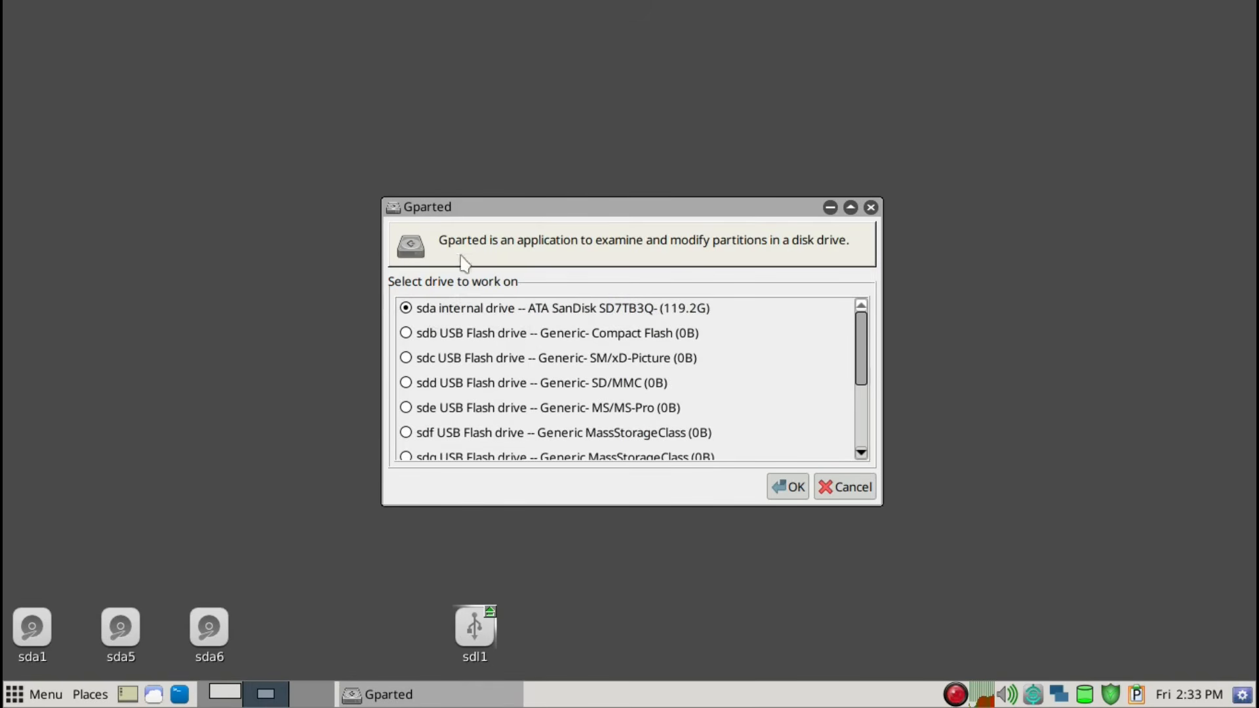
pyautogui.click(798, 488)
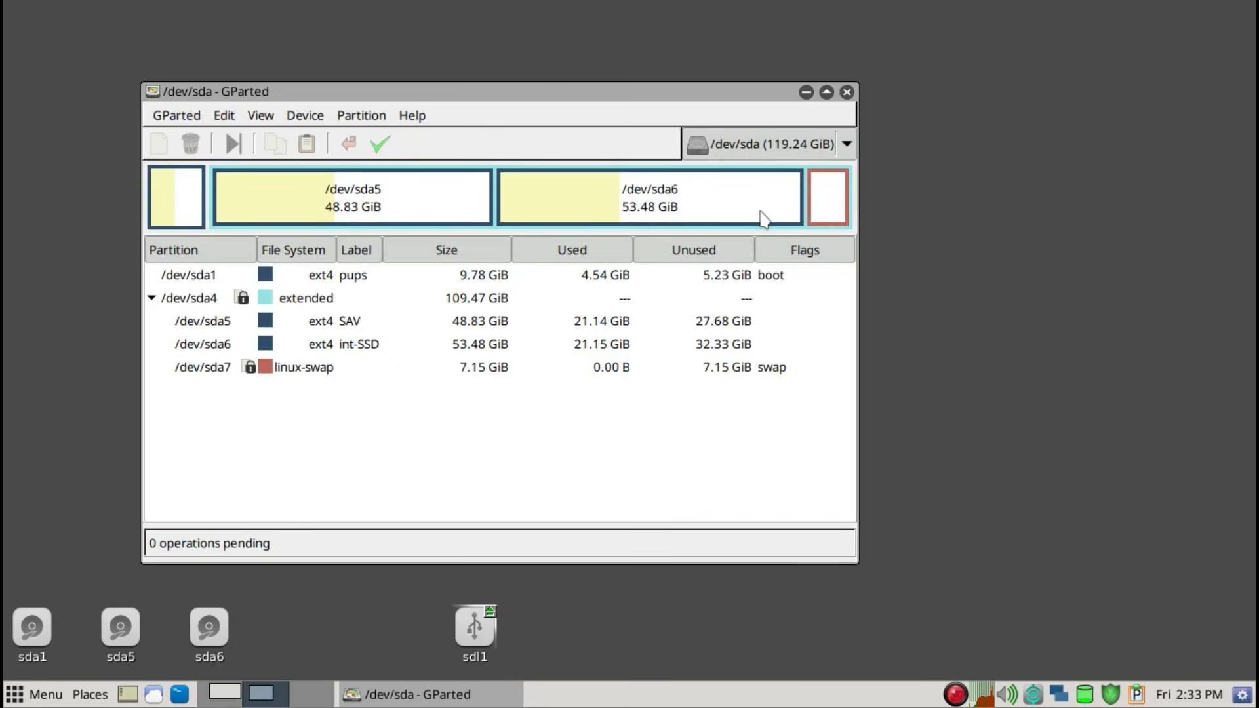
# Turn off swap on /dev/sda7 and create a new msdos partition table on /dev/sda
pyautogui.rightClick(823, 211)
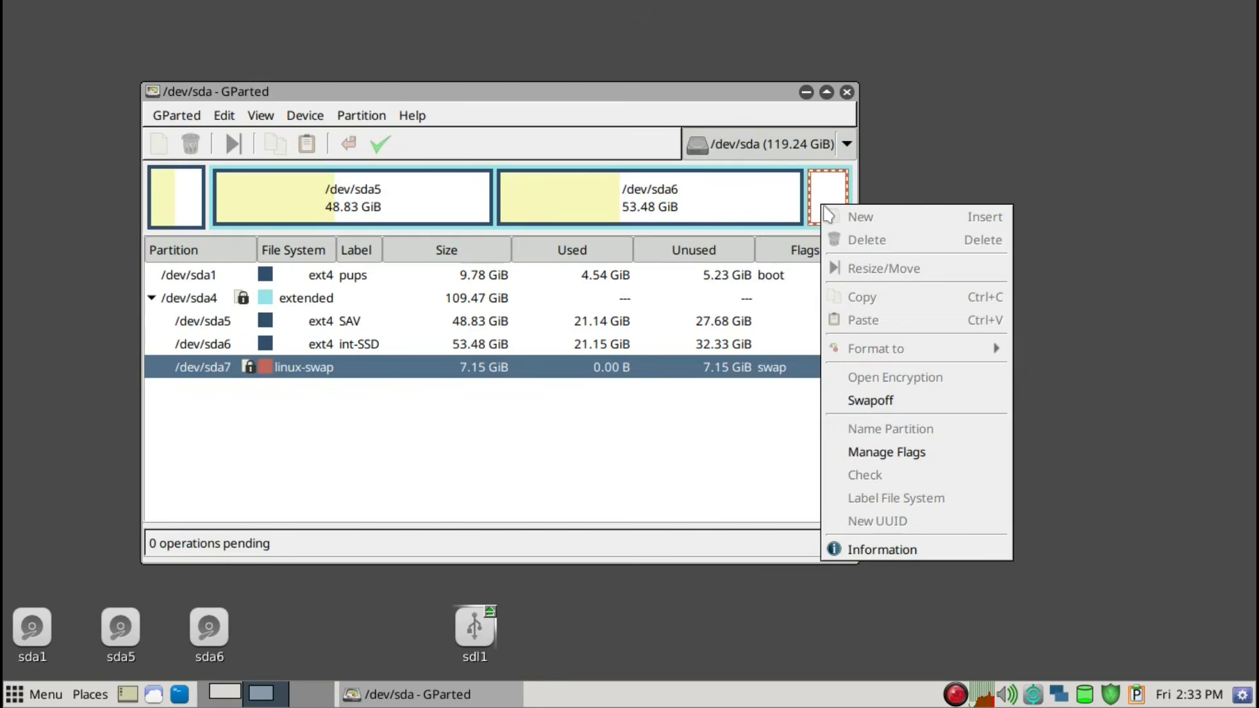
pyautogui.click(870, 401)
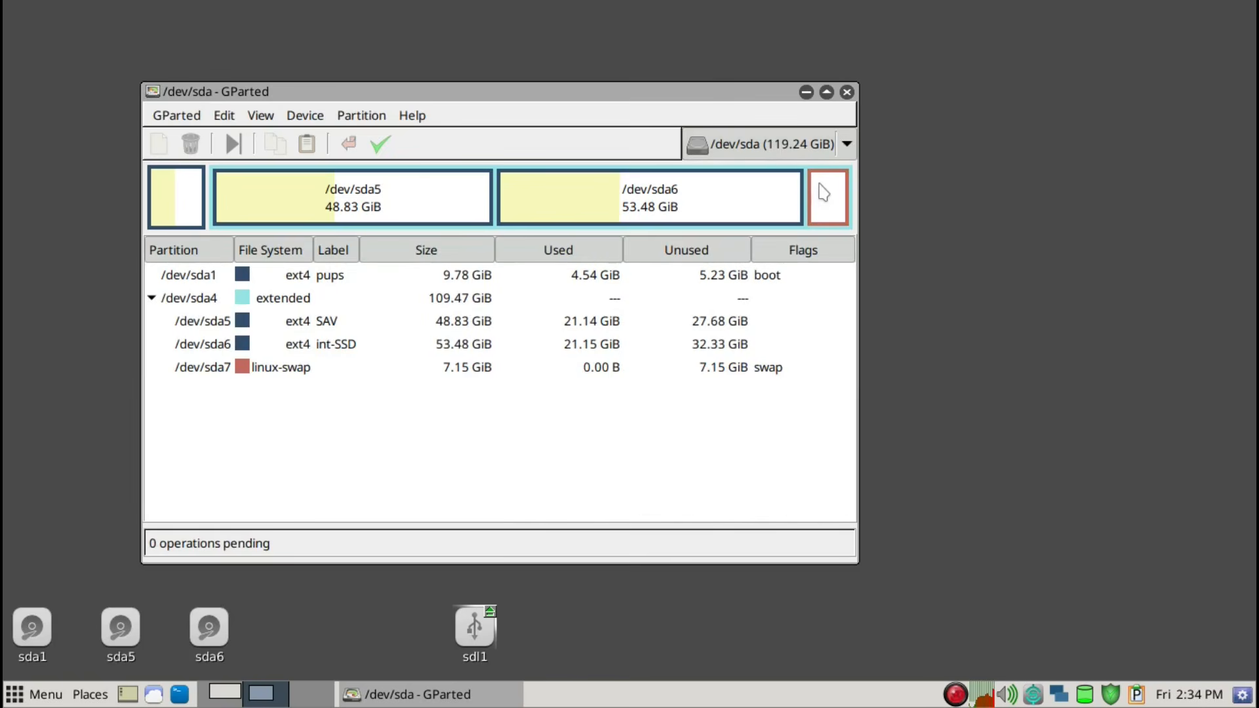
pyautogui.click(317, 120)
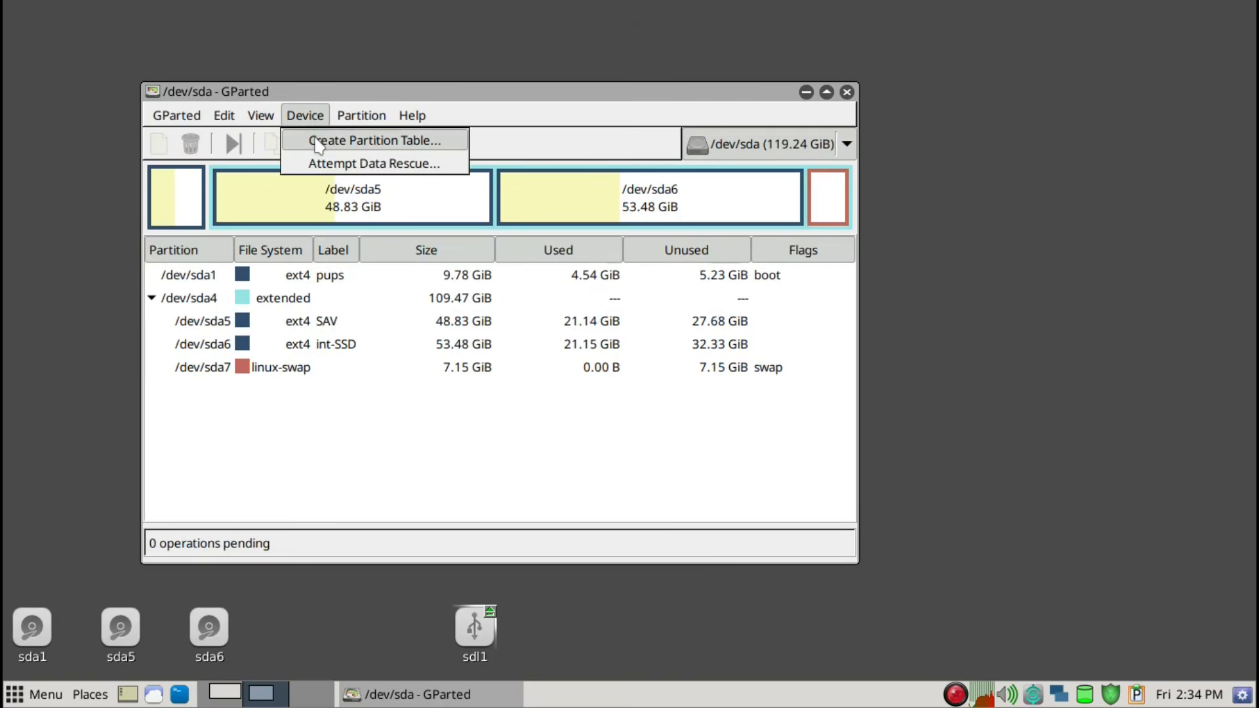
pyautogui.click(319, 142)
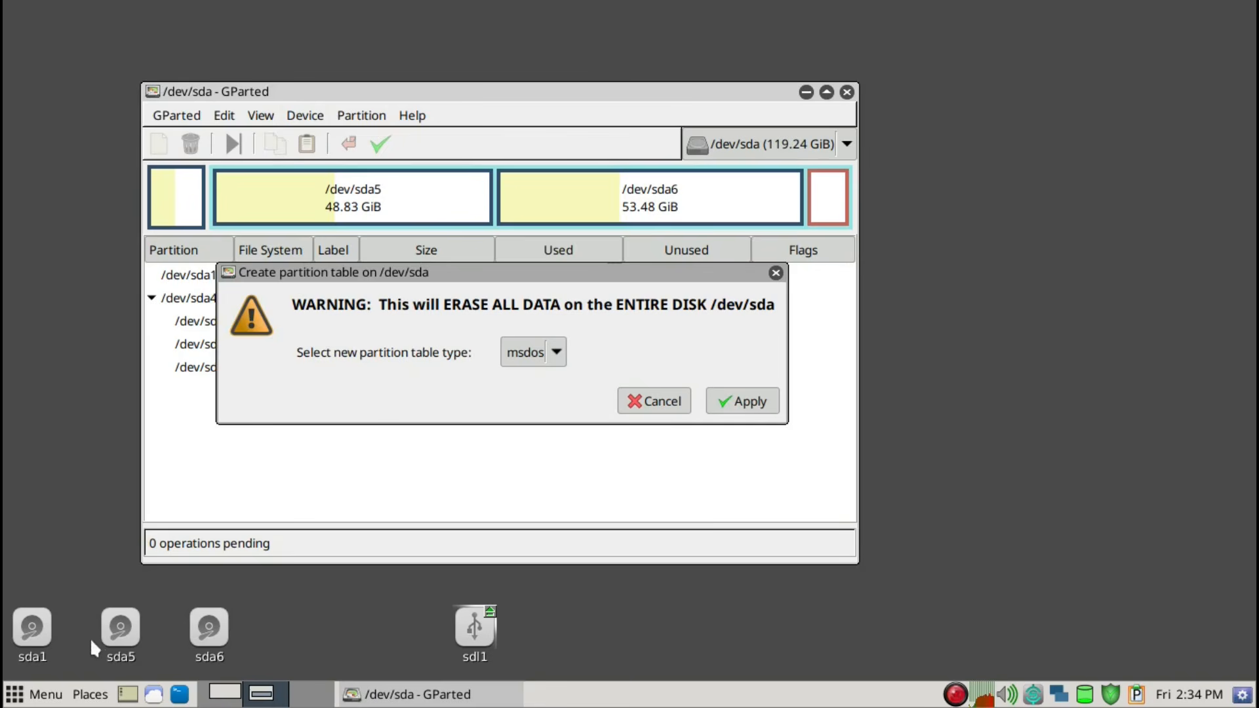
pyautogui.click(556, 354)
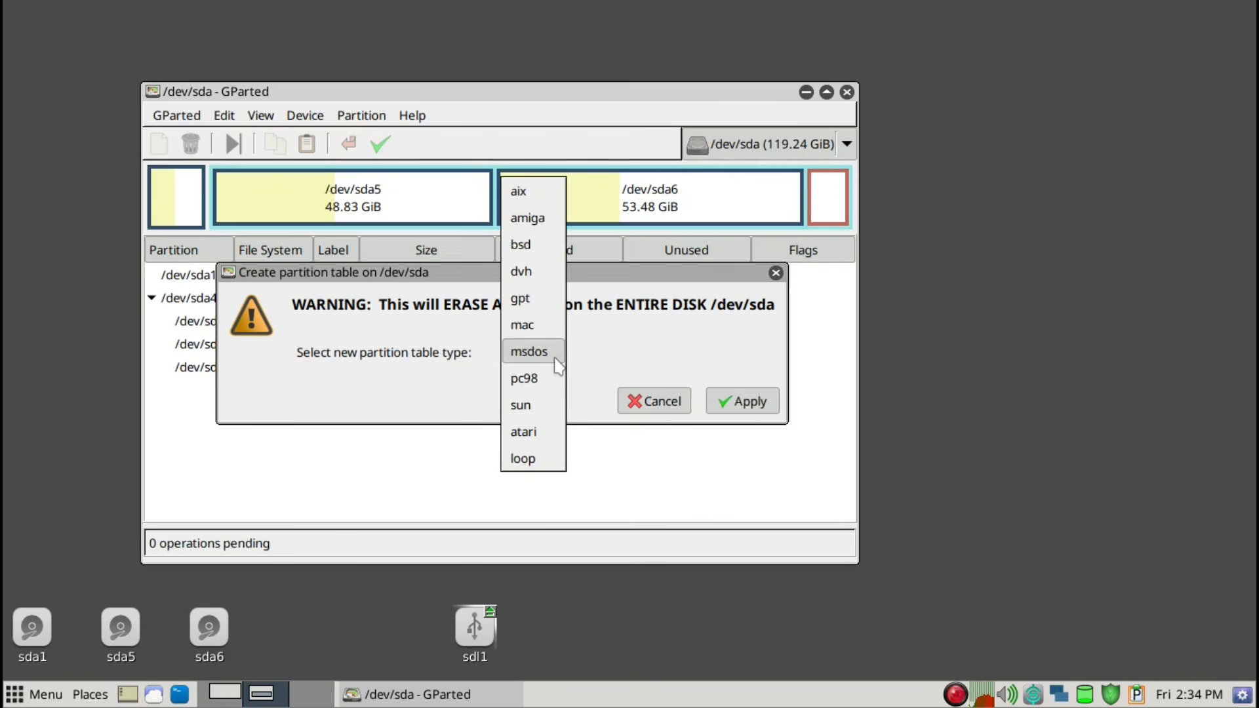
pyautogui.click(581, 359)
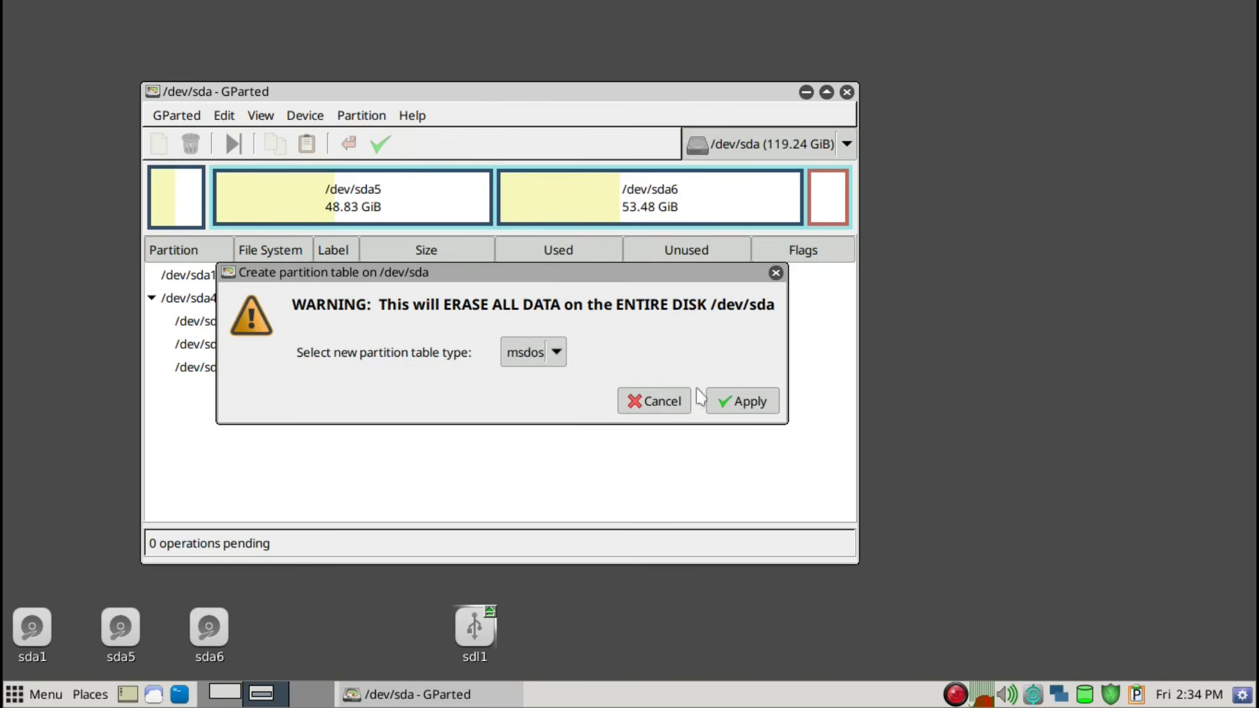
pyautogui.click(740, 401)
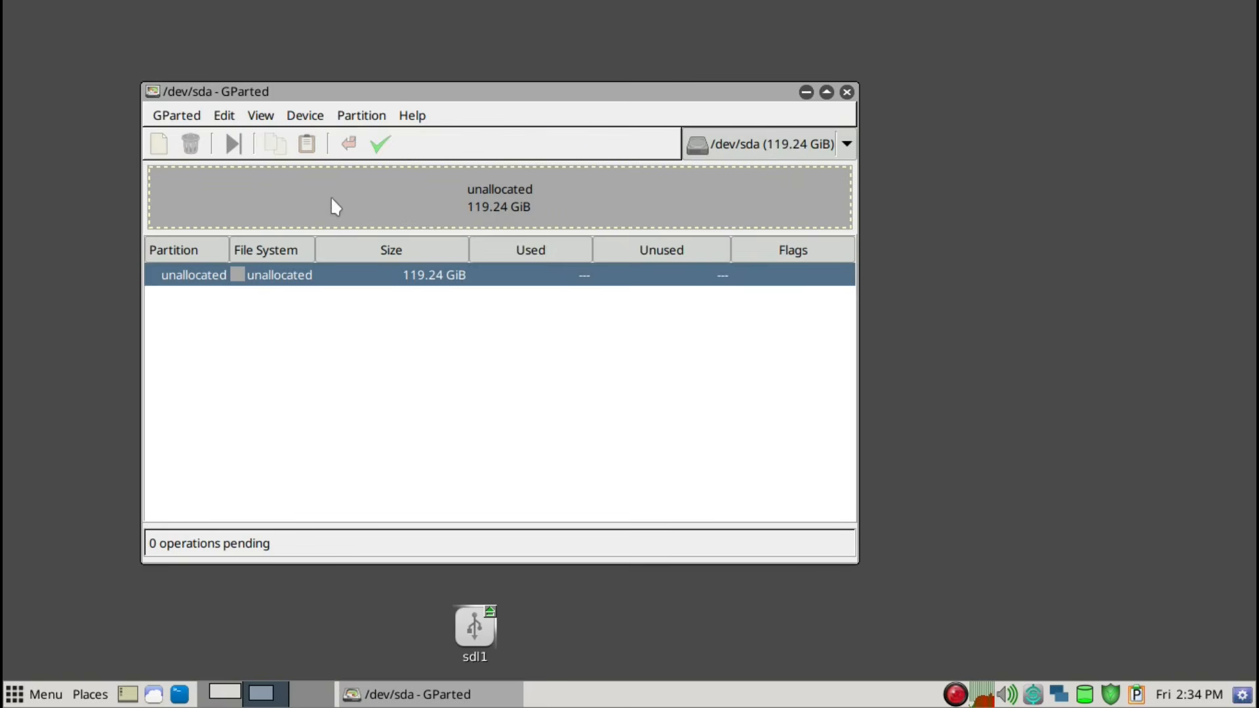
# Add a 10000 MiB primary ext4 partition labelled pups at the start of the unallocated disk
pyautogui.press('Insert')
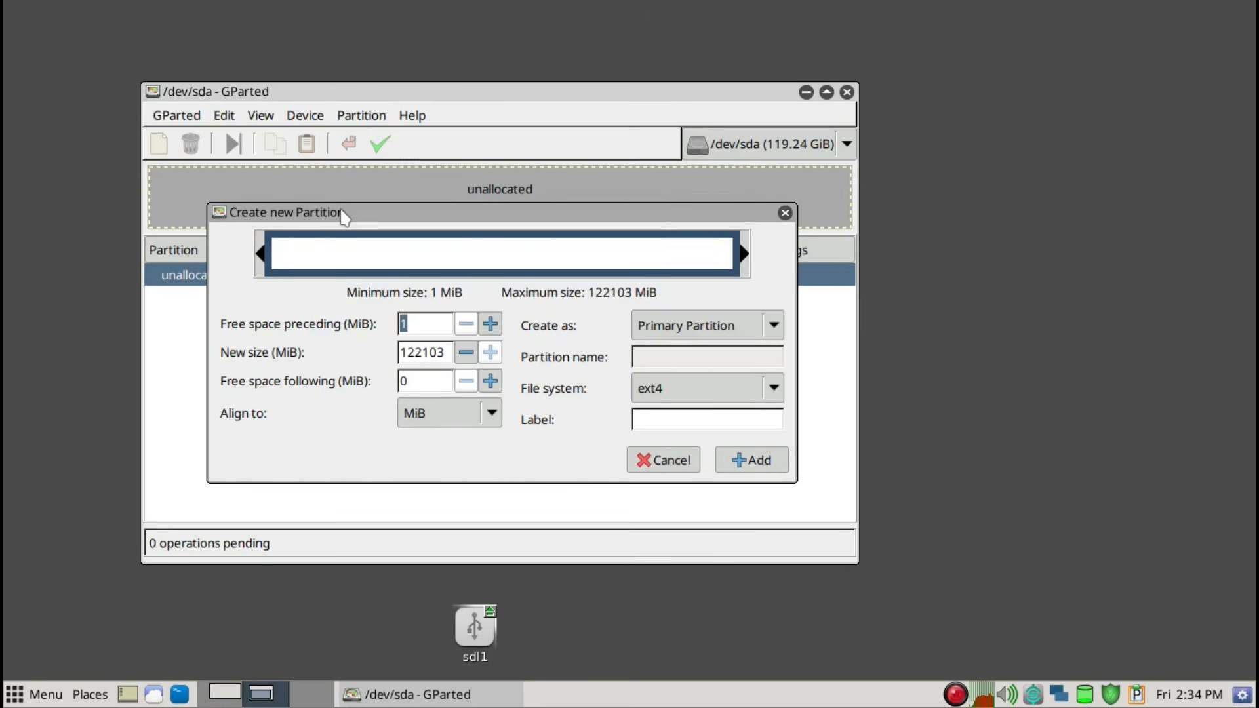
pyautogui.moveTo(447, 355); pyautogui.dragTo(322, 352)
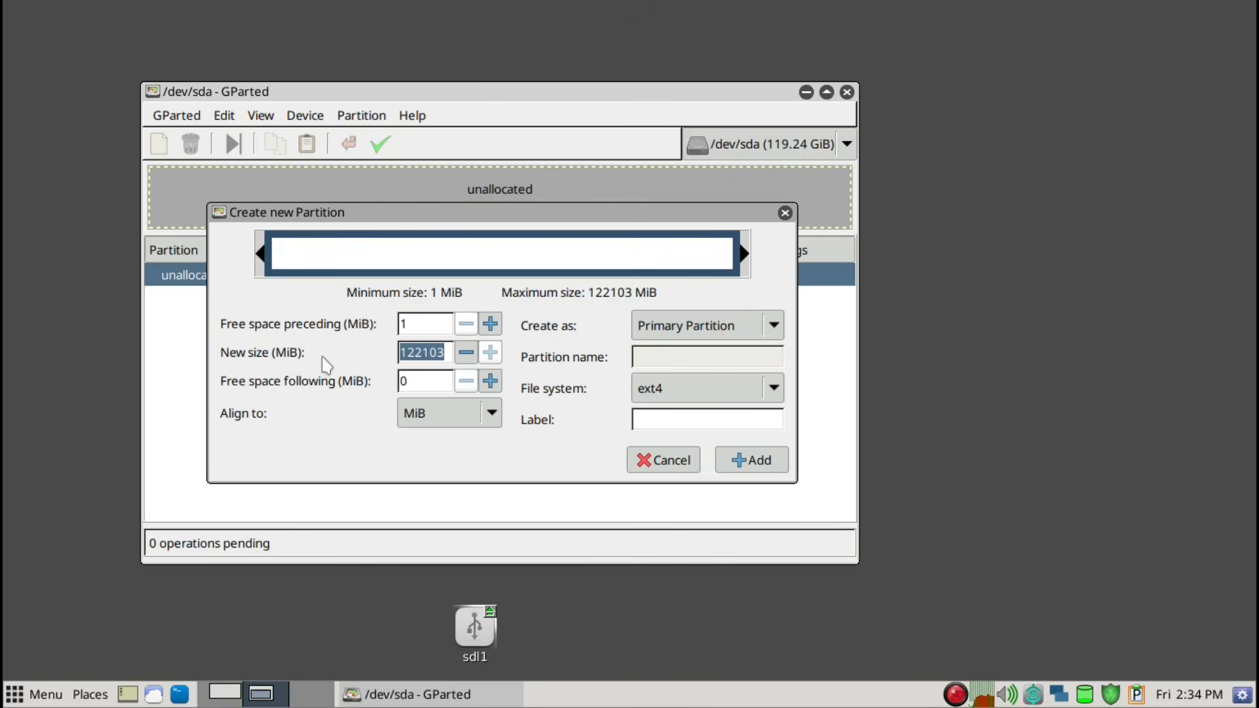
pyautogui.write('10000')
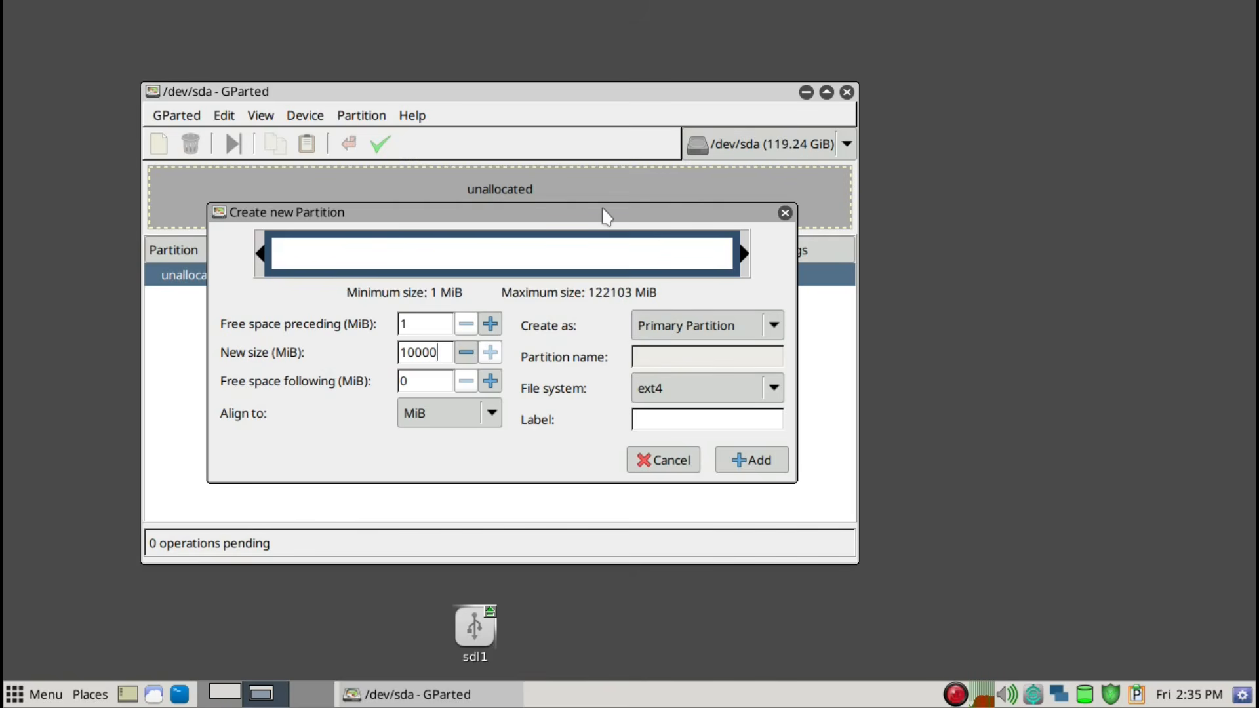
pyautogui.click(660, 418)
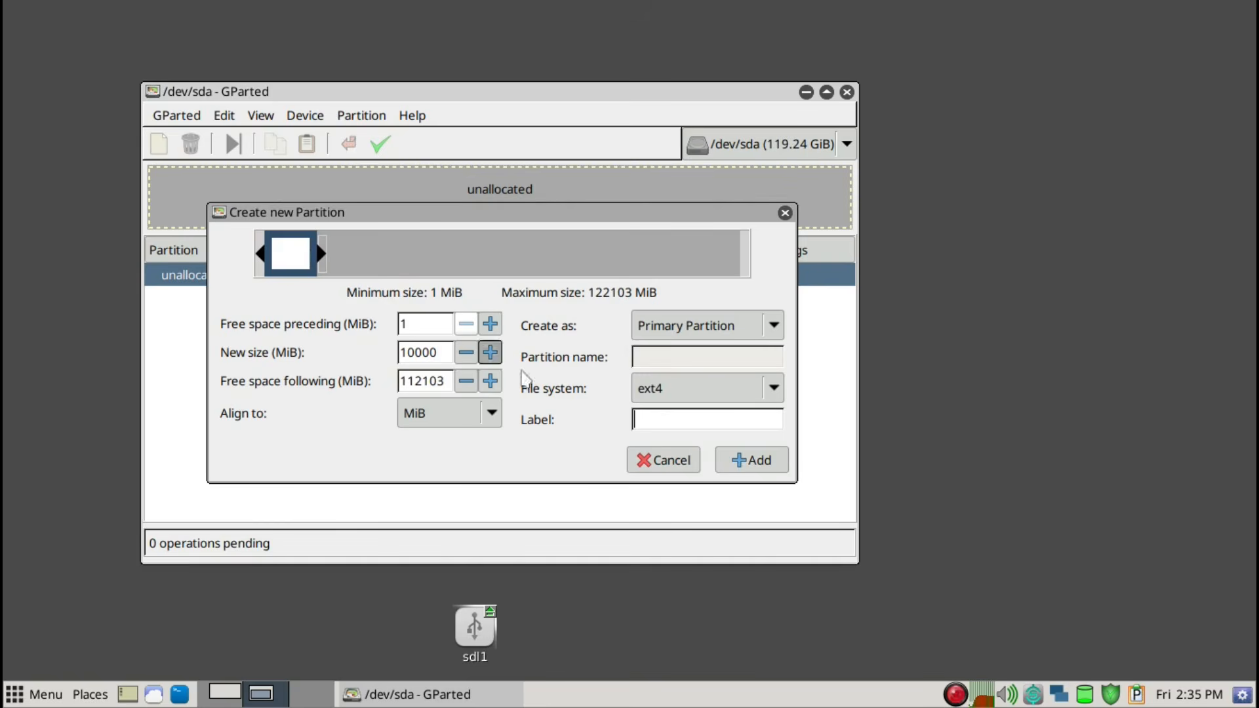
pyautogui.write('pups')
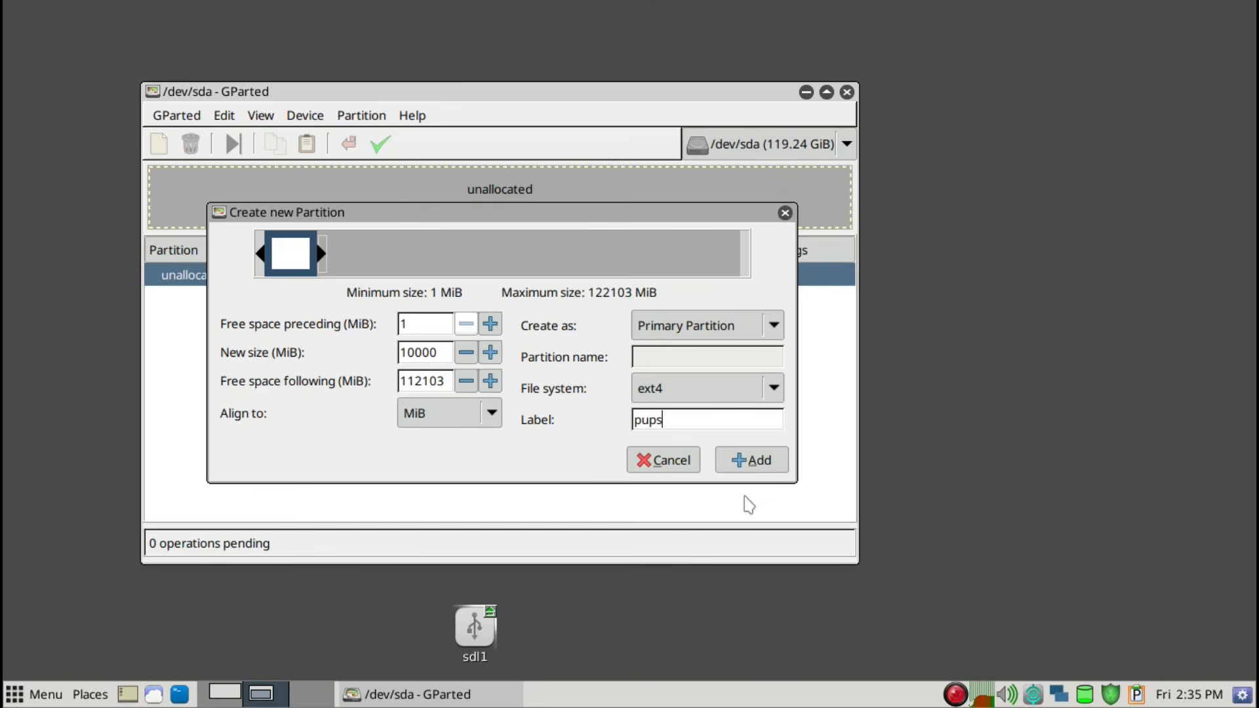
pyautogui.press('Return')
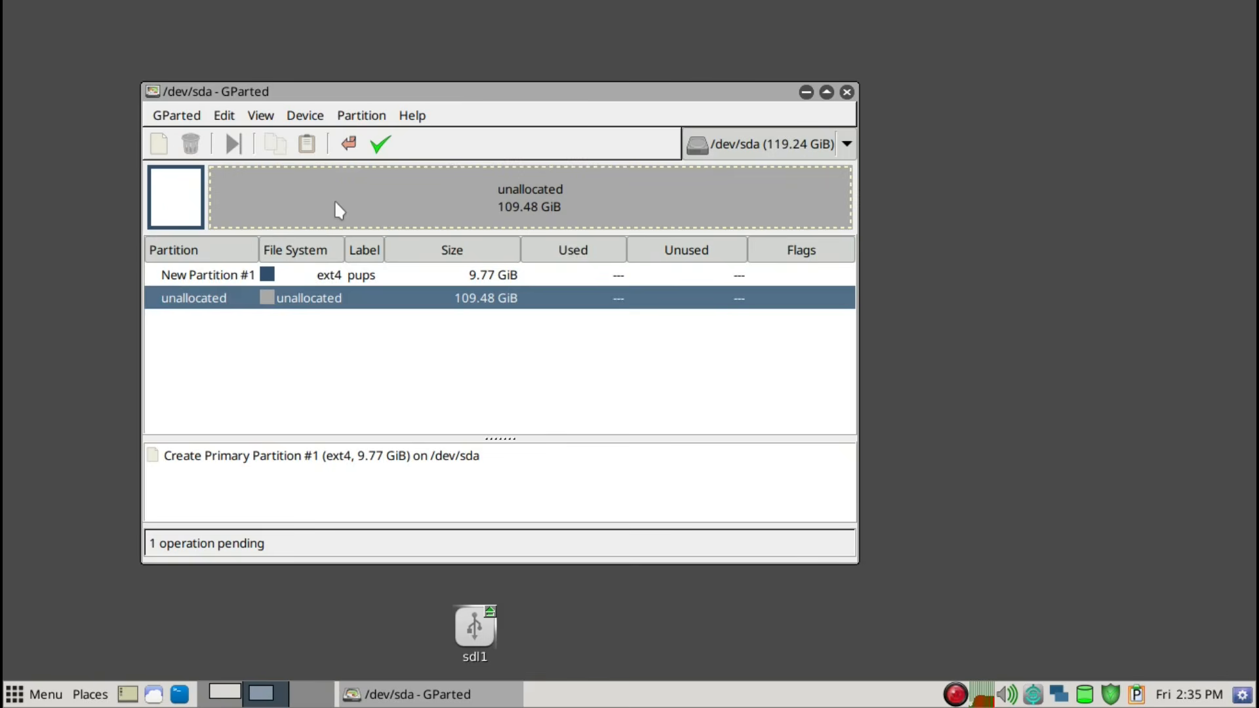
# Add a 30000 MiB primary ext4 partition labelled SAV after the pups partition
pyautogui.press('Insert')
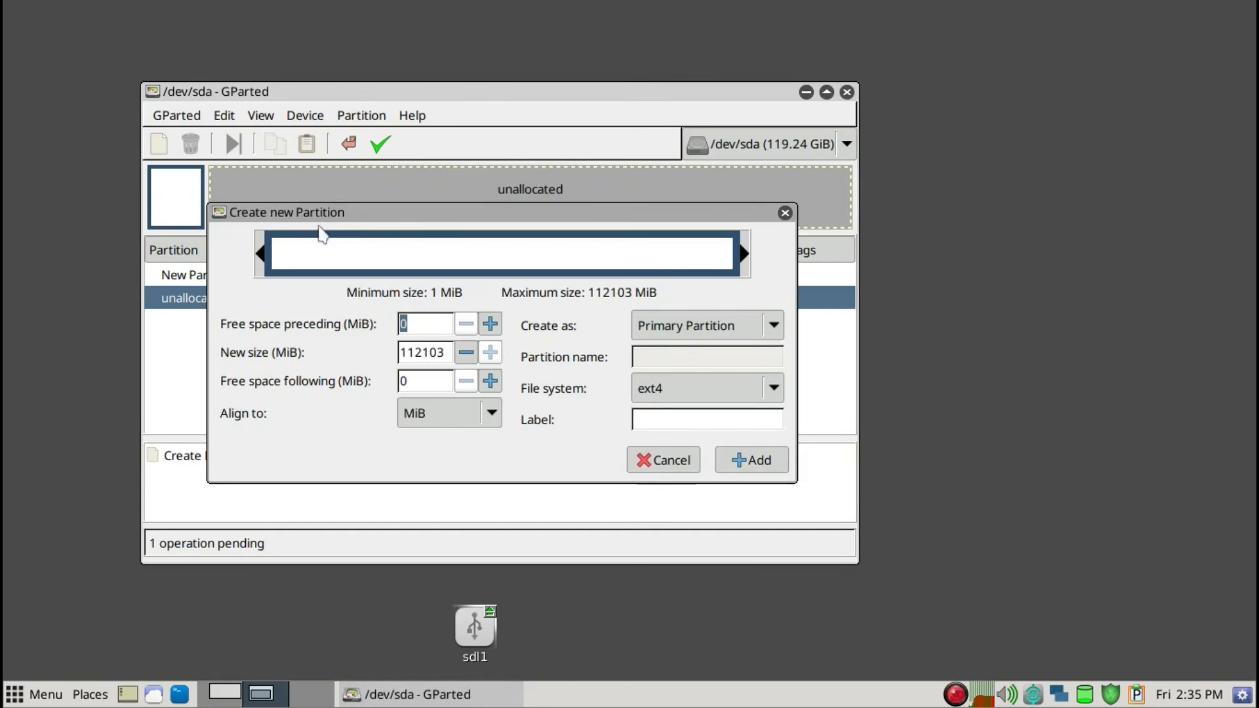
pyautogui.press('BackSpace')
pyautogui.click(450, 353)
pyautogui.moveTo(392, 363); pyautogui.dragTo(367, 352)
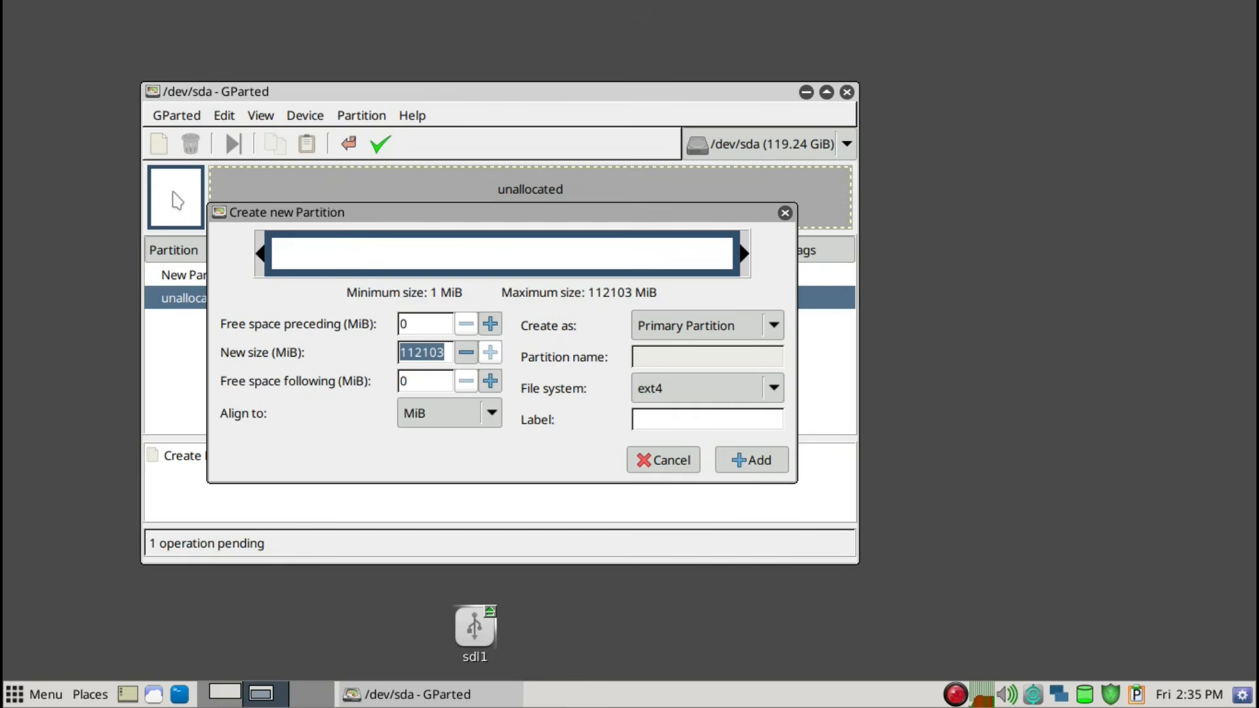
pyautogui.write('30000')
pyautogui.click(675, 418)
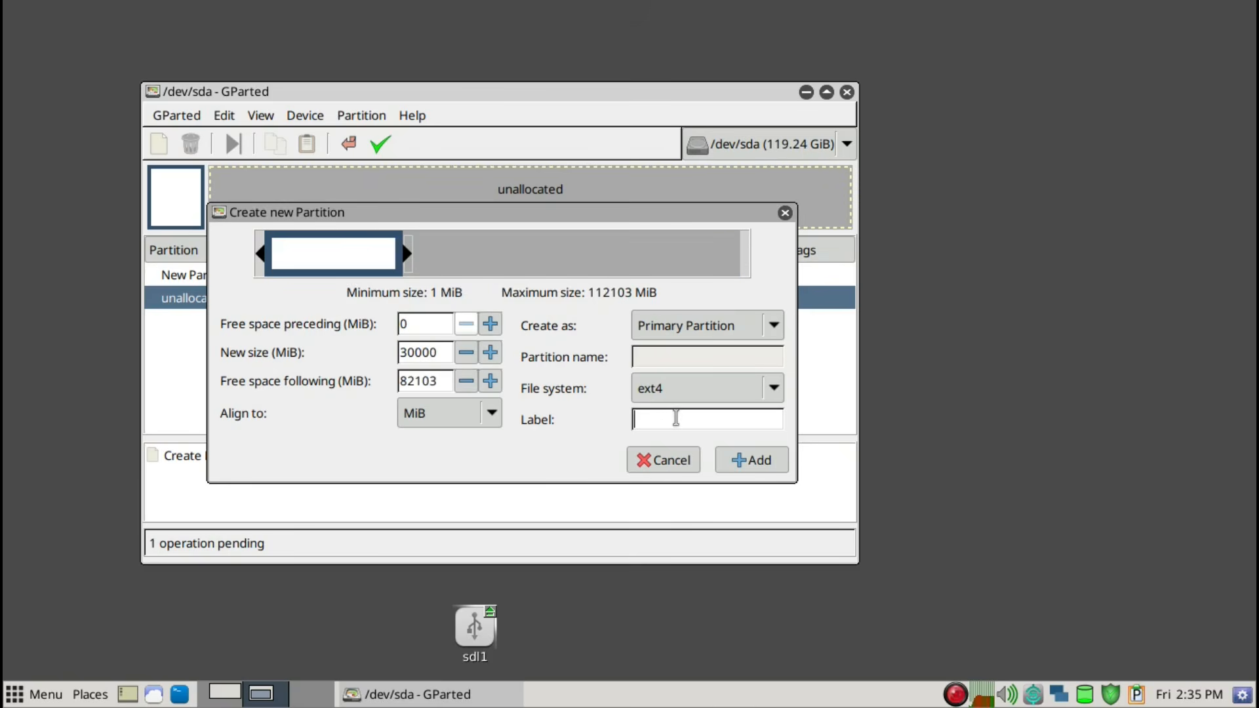
pyautogui.write('SAV')
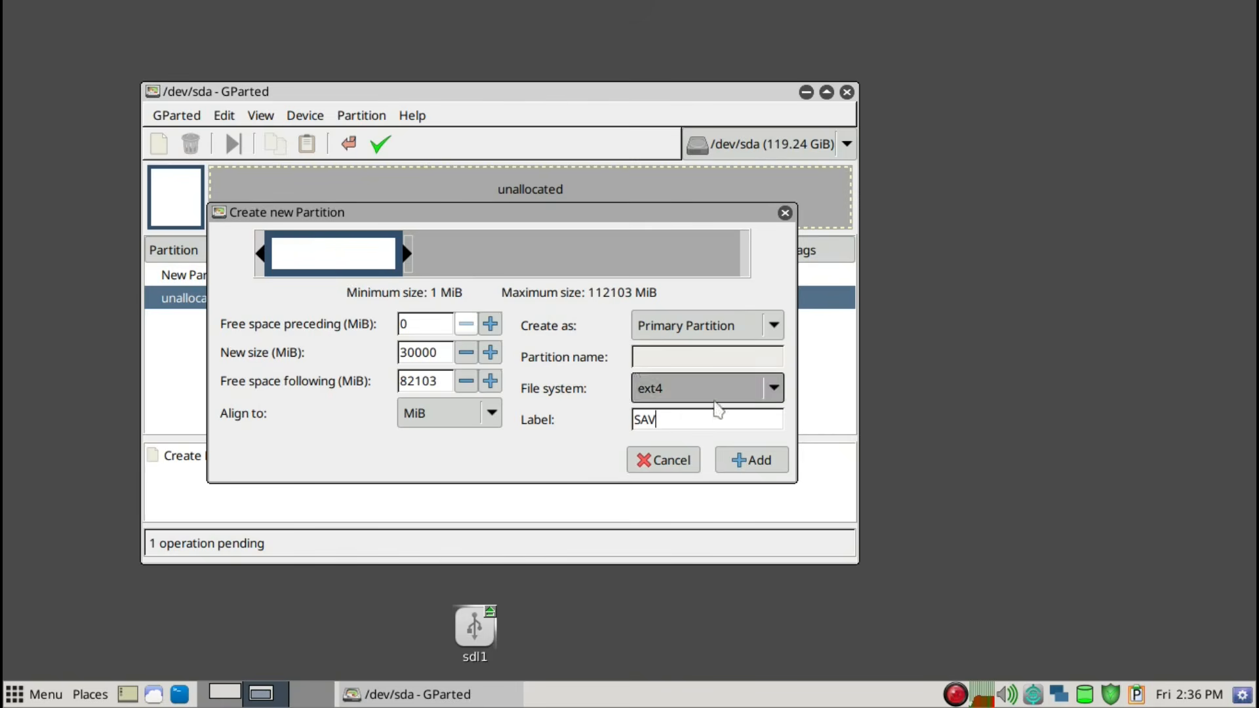
pyautogui.click(751, 461)
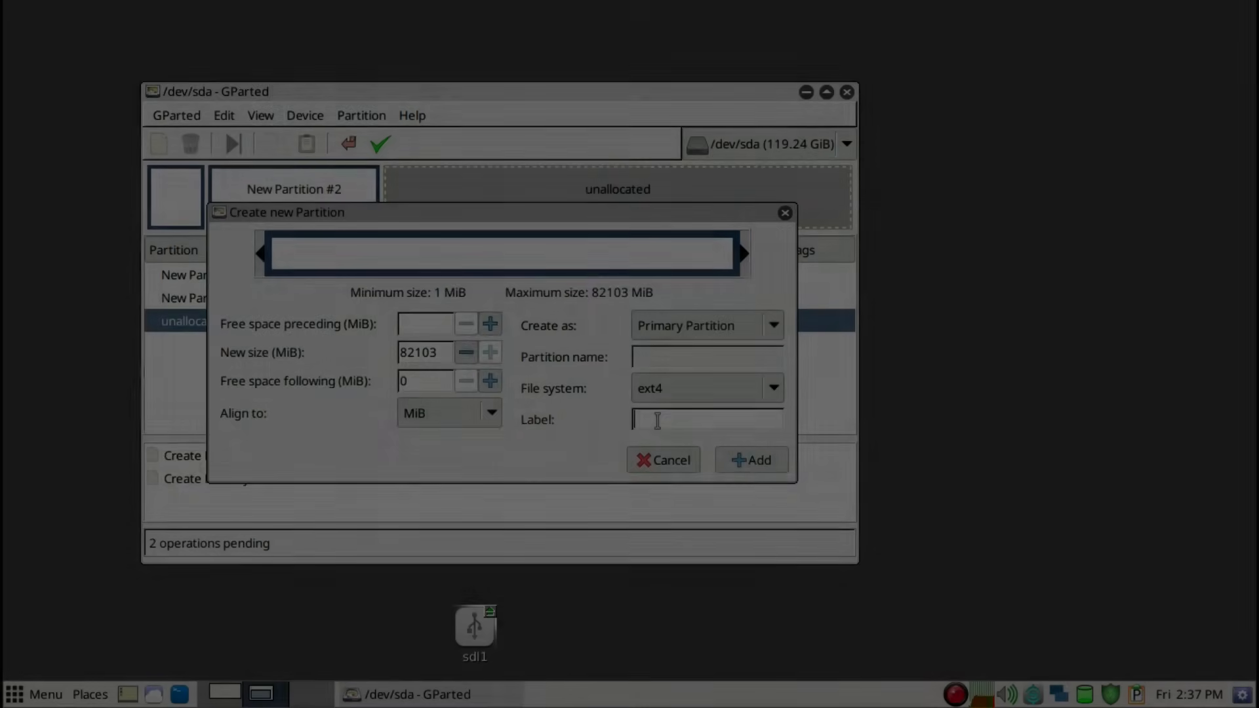
# Add a 75000 MiB primary ext4 partition labelled int-SSD after SAV, leaving the rest of the disk unallocated
pyautogui.write('NT')
pyautogui.press('BackSpace')
pyautogui.press('BackSpace')
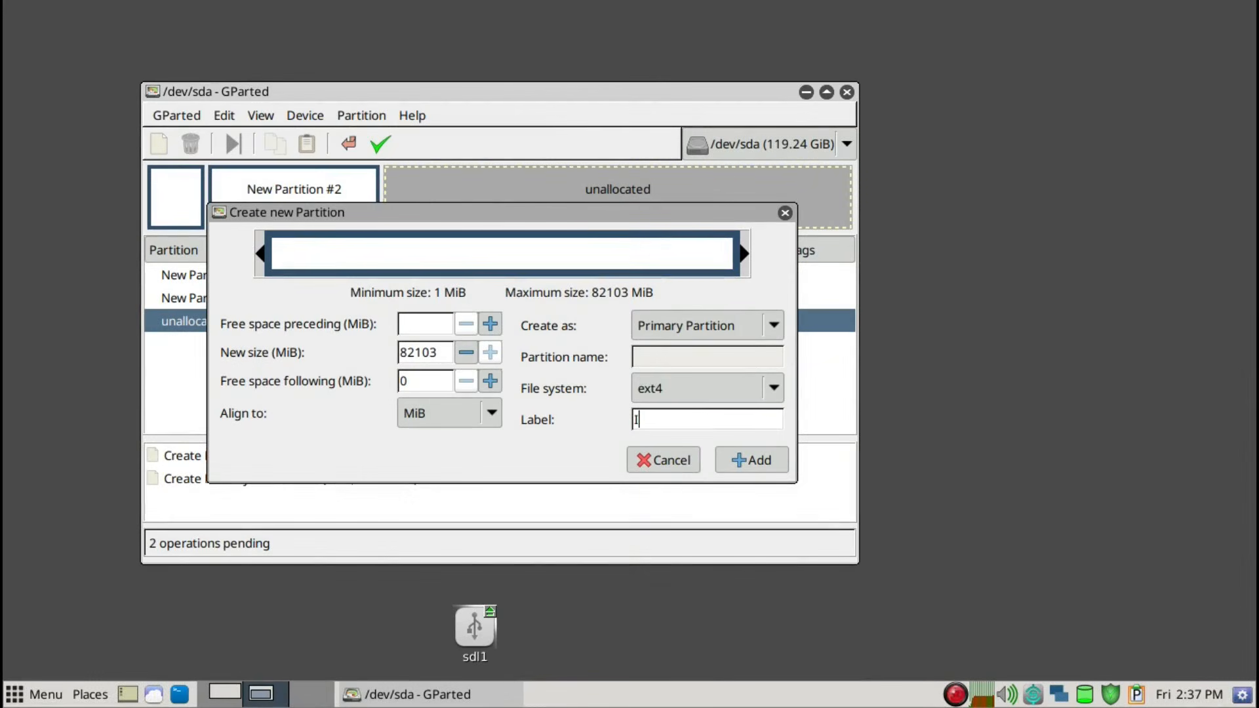
pyautogui.write('int-SSD')
pyautogui.doubleClick(436, 353)
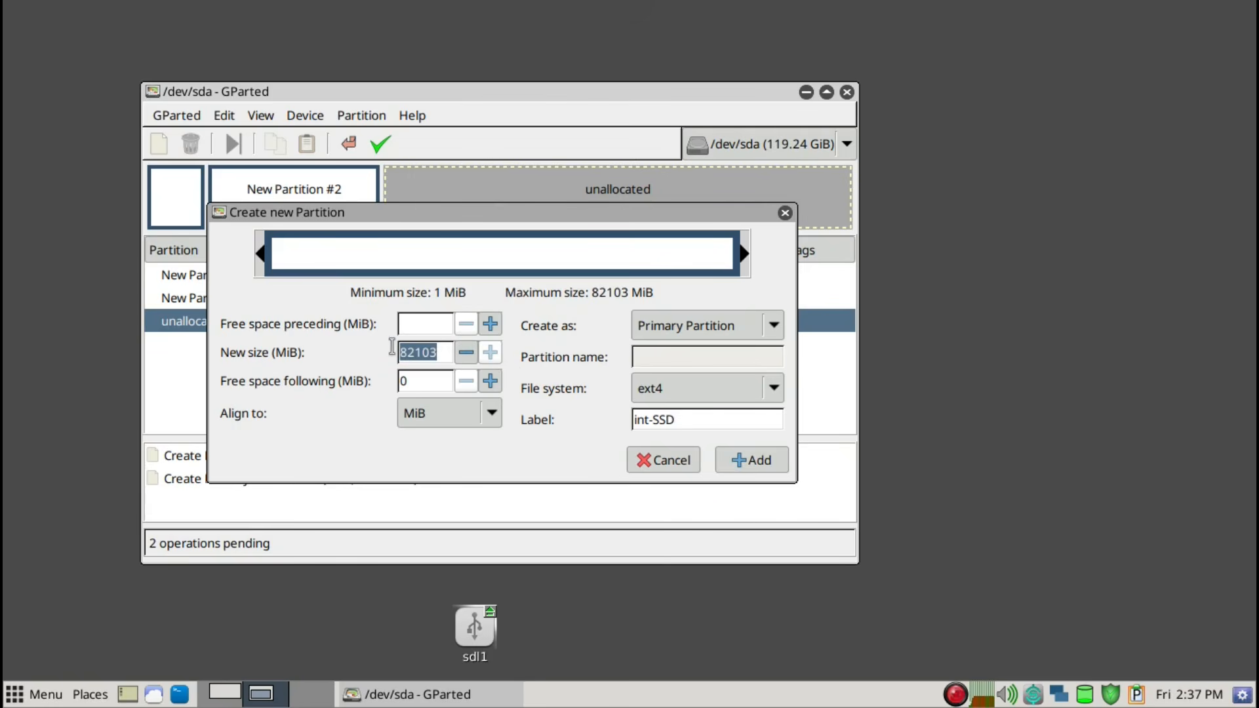
pyautogui.write('75000')
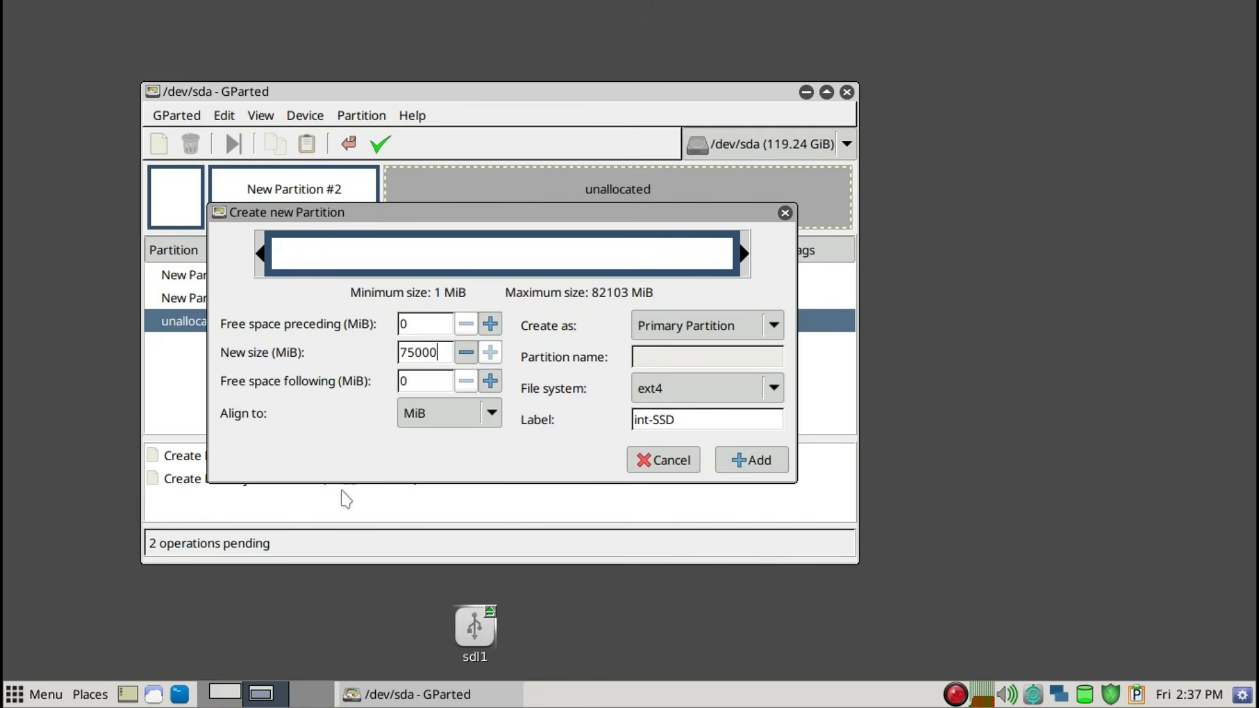
pyautogui.press('Tab')
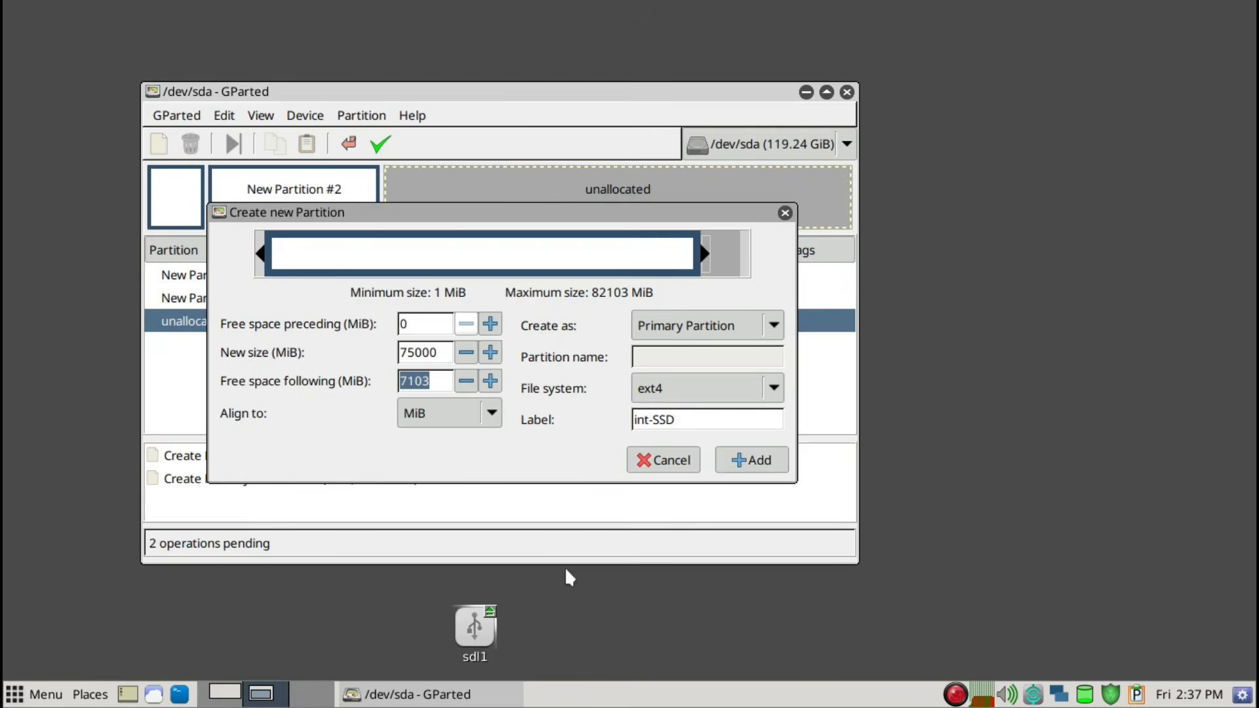
pyautogui.press('Return')
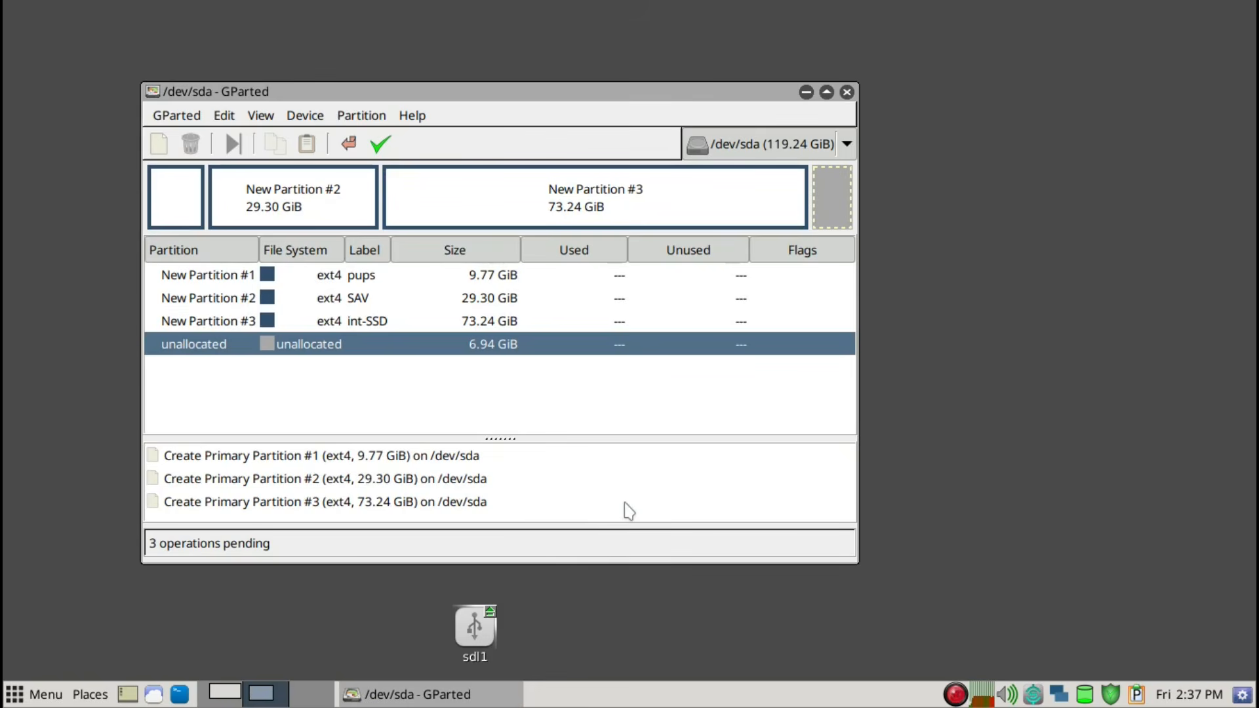
# Add a 7103 MiB primary linux-swap partition filling the remaining unallocated space after int-SSD
pyautogui.press('Insert')
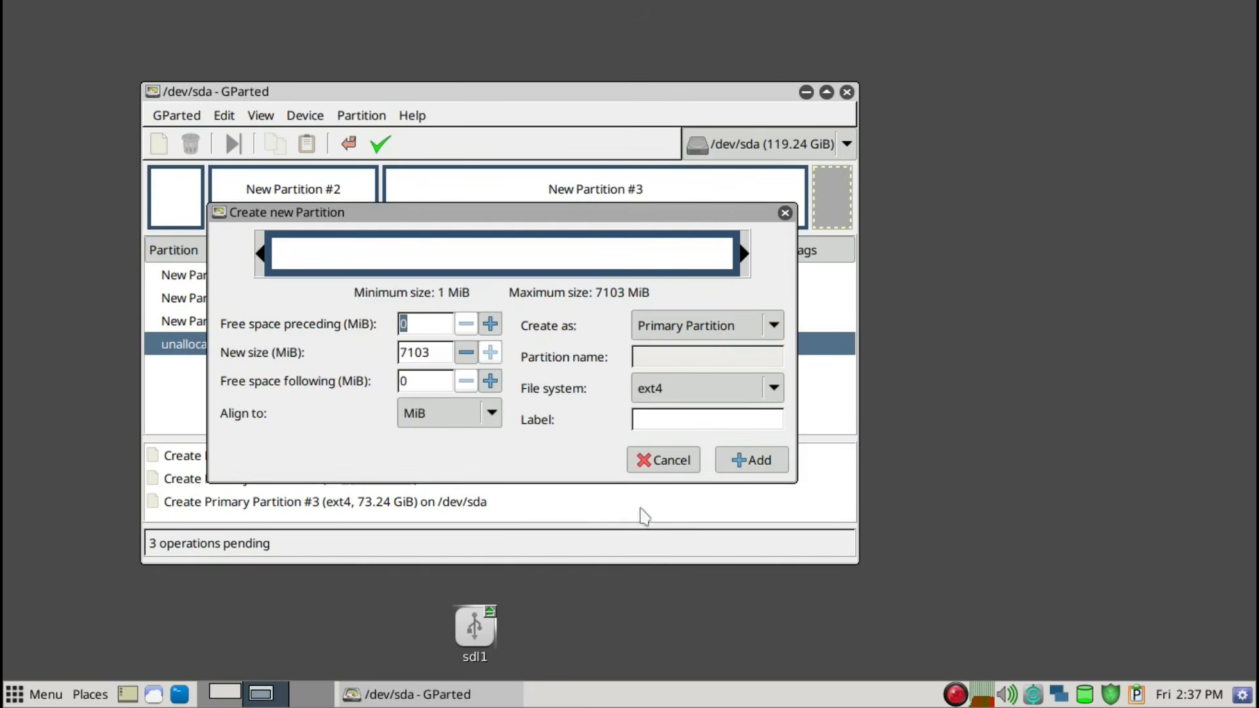
pyautogui.click(670, 402)
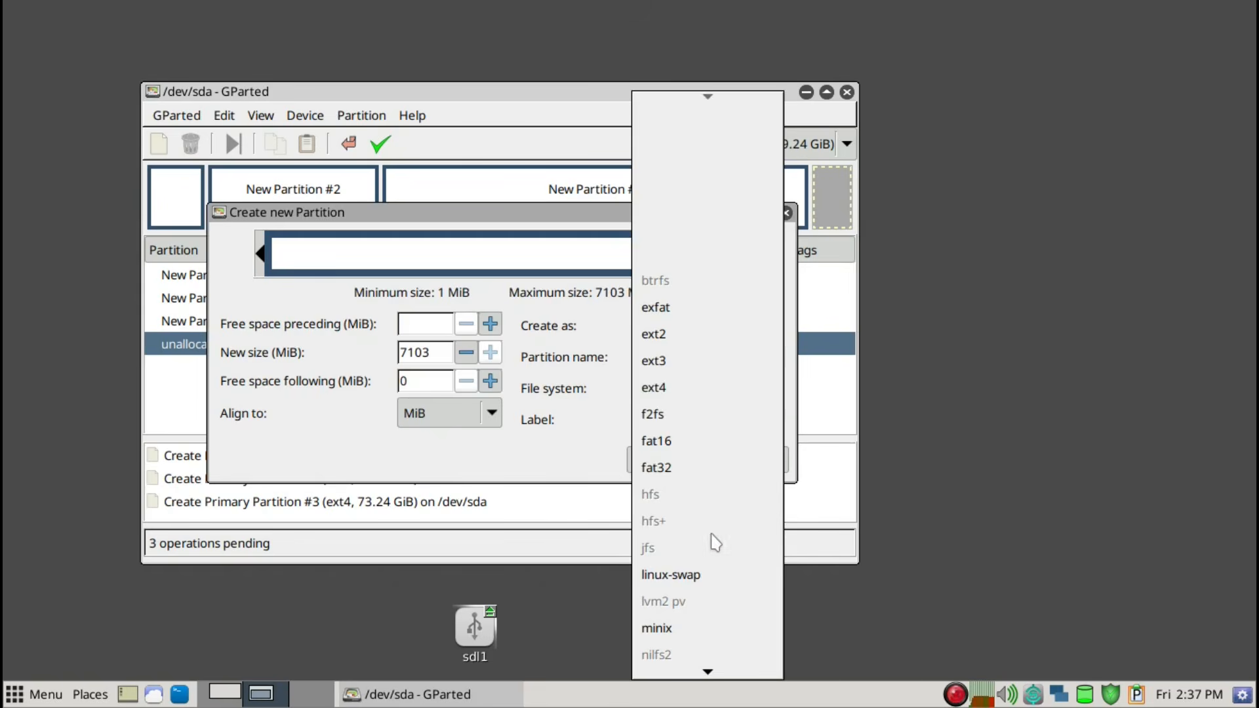
pyautogui.click(720, 572)
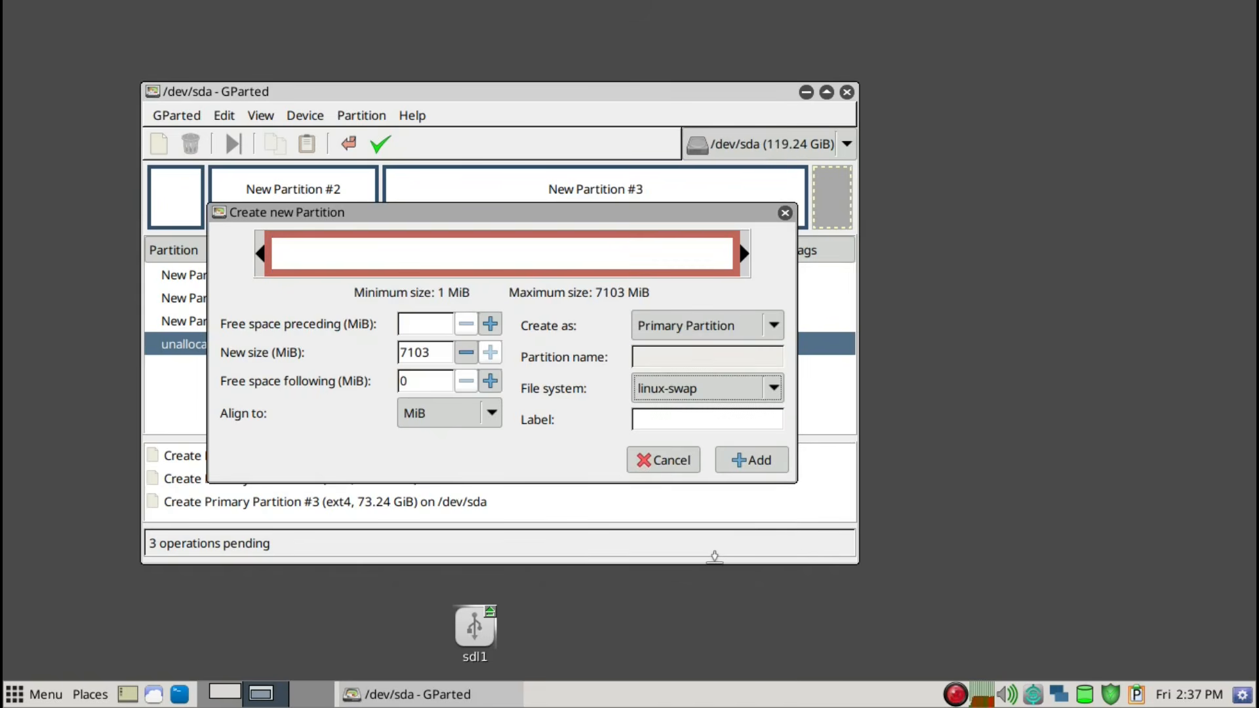
pyautogui.press('Return')
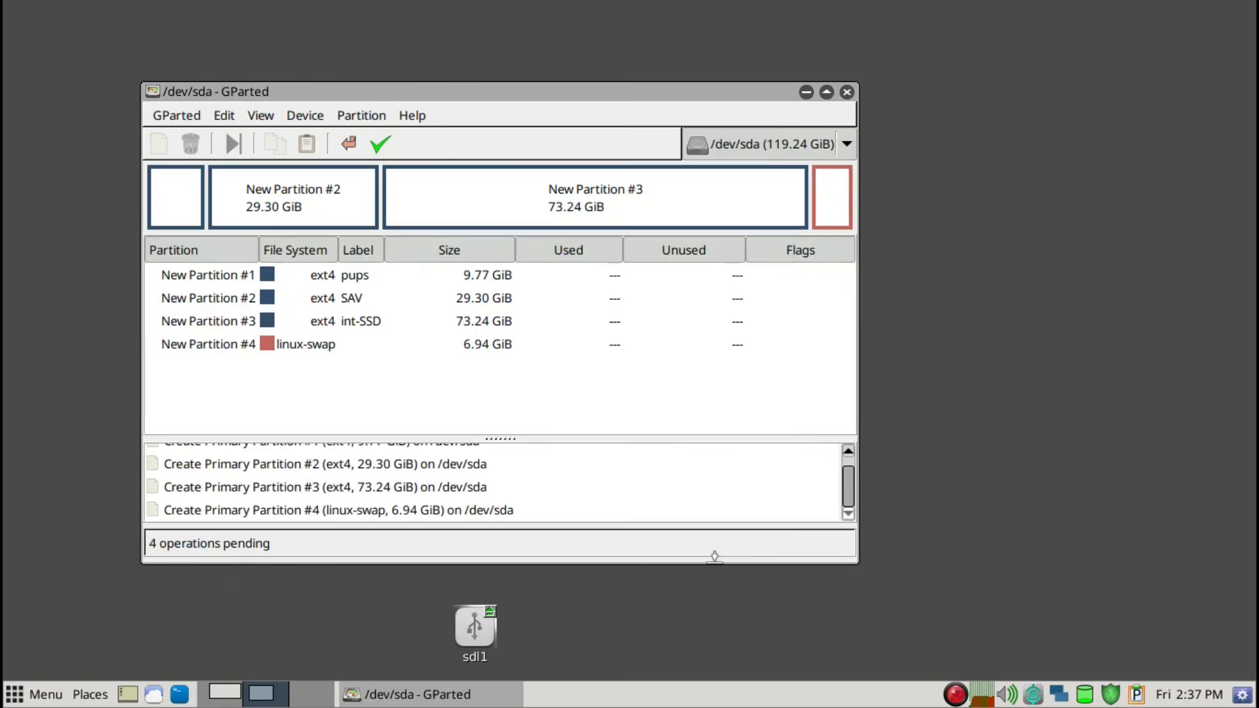
# Apply all pending partition operations to /dev/sda and dismiss the progress dialog once they complete
pyautogui.click(381, 144)
pyautogui.click(598, 401)
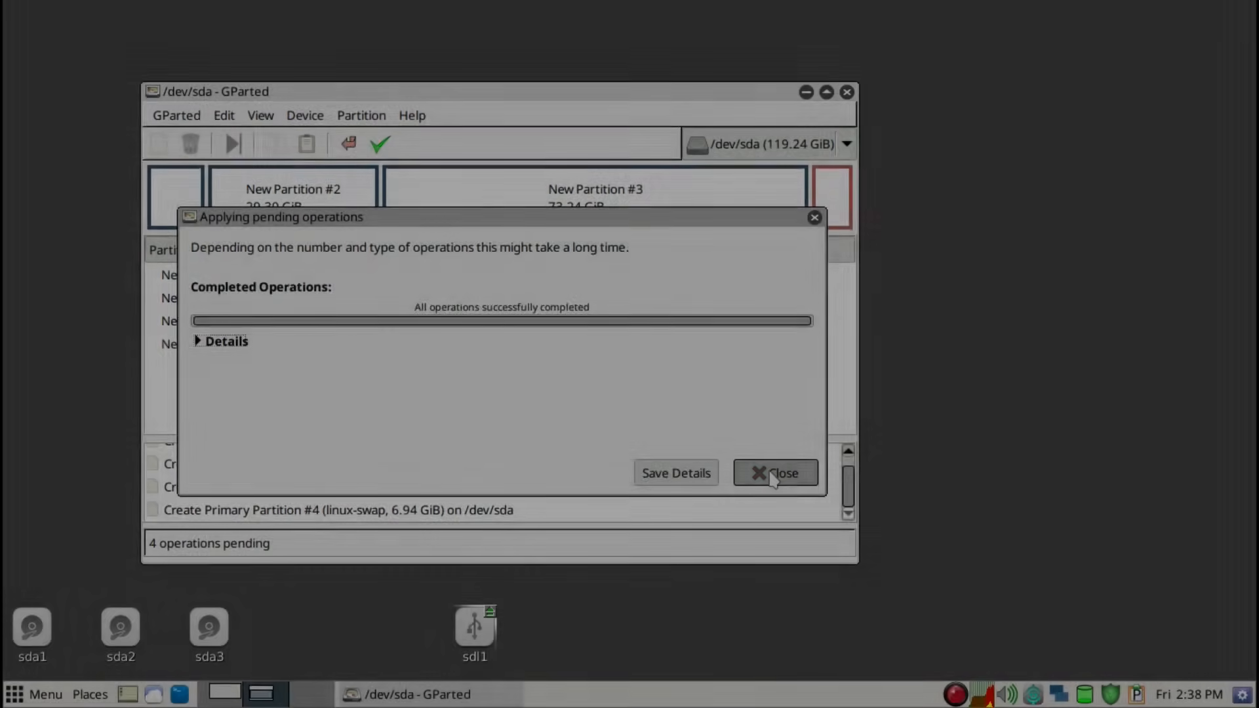
pyautogui.click(774, 472)
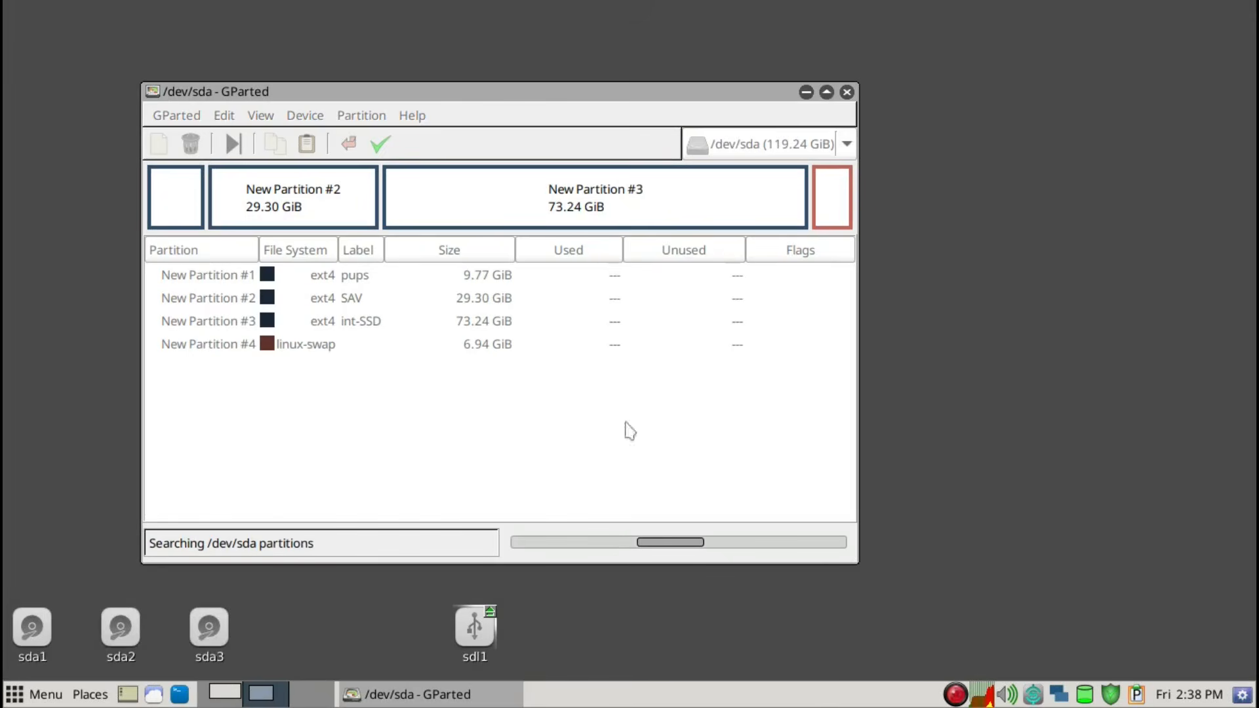
# Set the boot flag on the pups partition /dev/sda1
pyautogui.rightClick(174, 213)
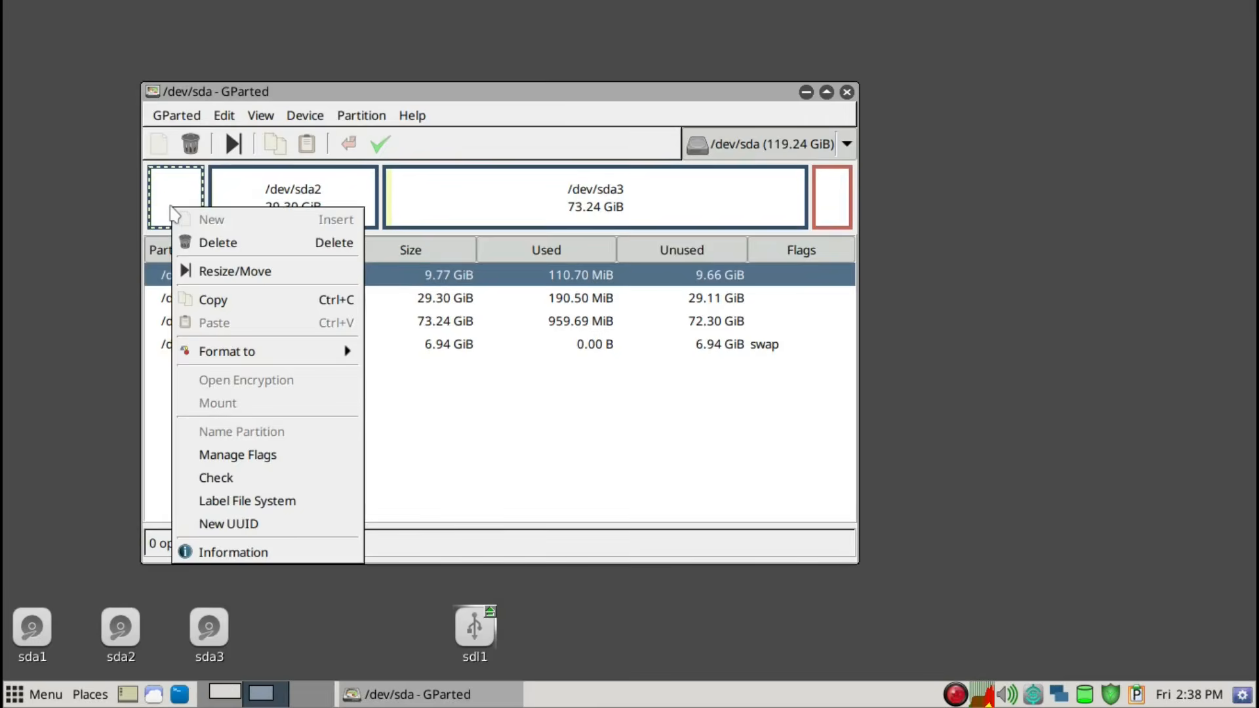
pyautogui.click(268, 459)
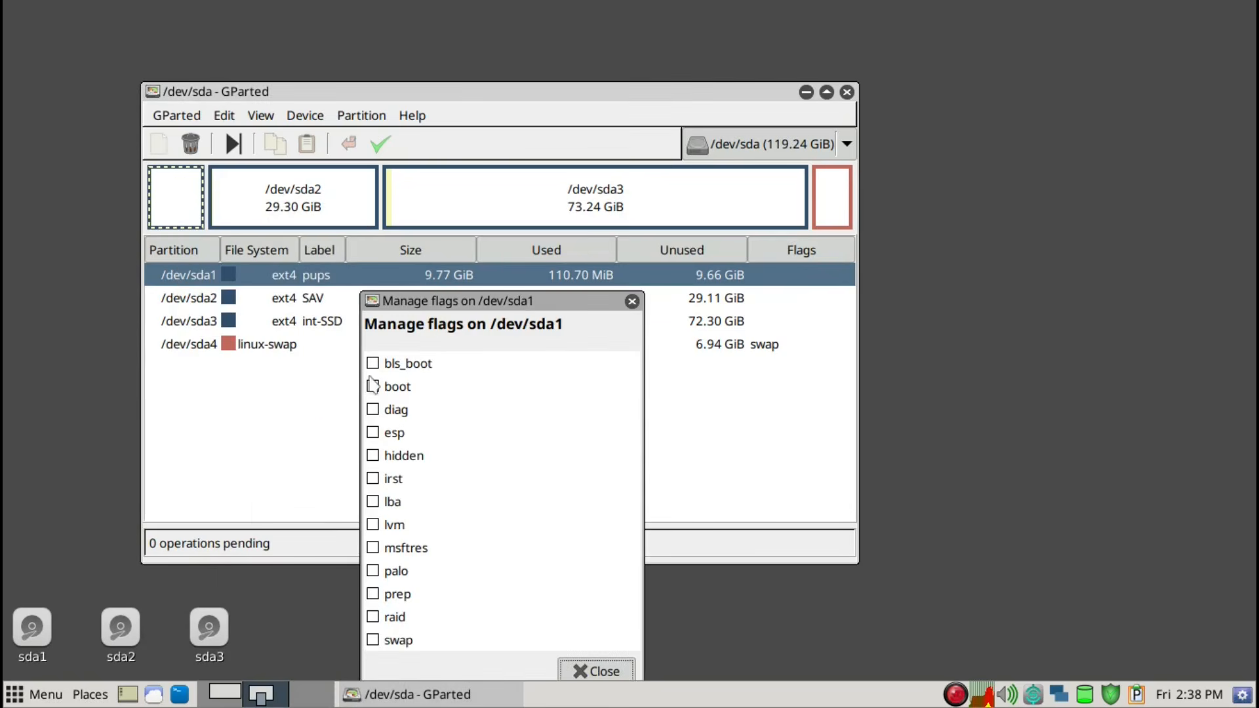
pyautogui.click(374, 390)
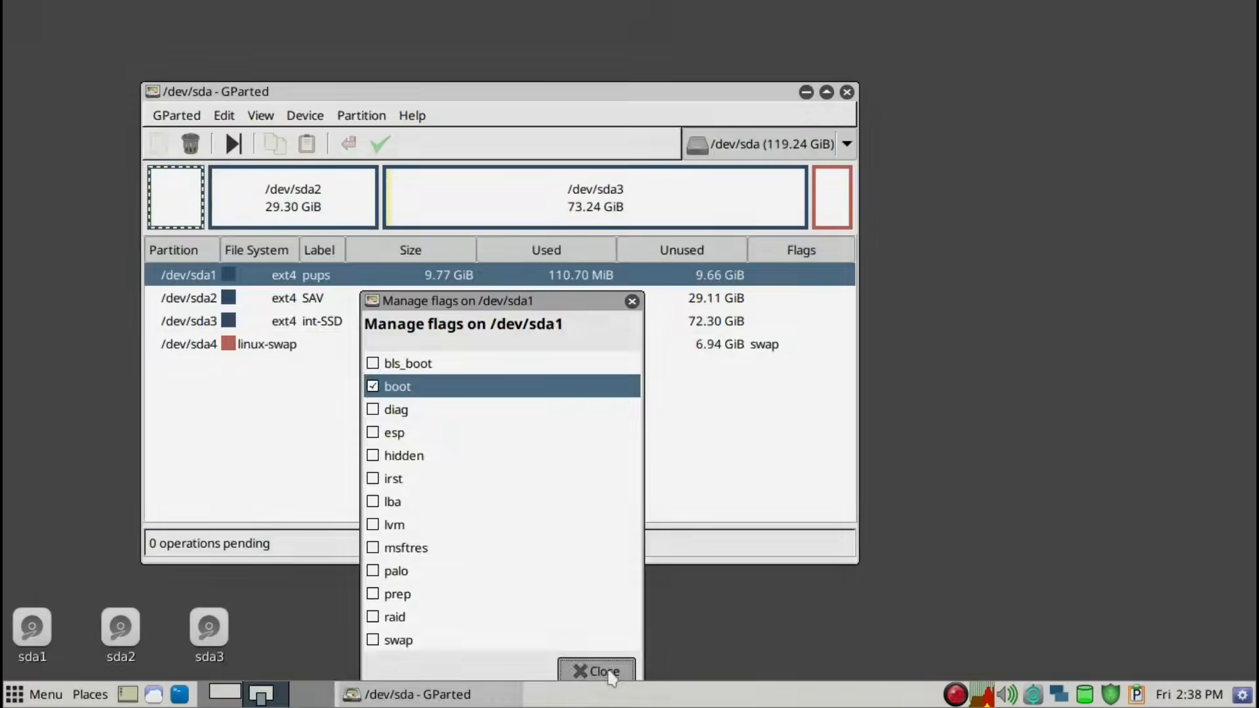
pyautogui.click(604, 671)
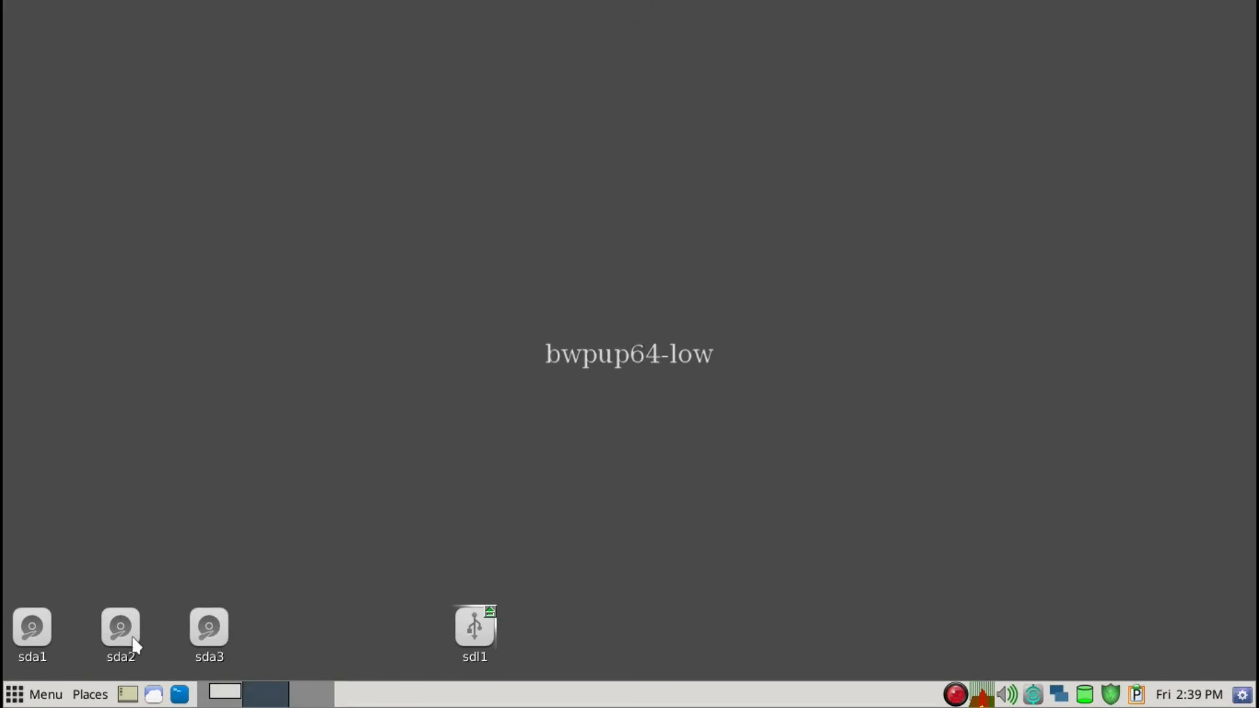
# Mount sda1 from the desktop and create a directory named BW32 at its top level
pyautogui.moveTo(43, 634)
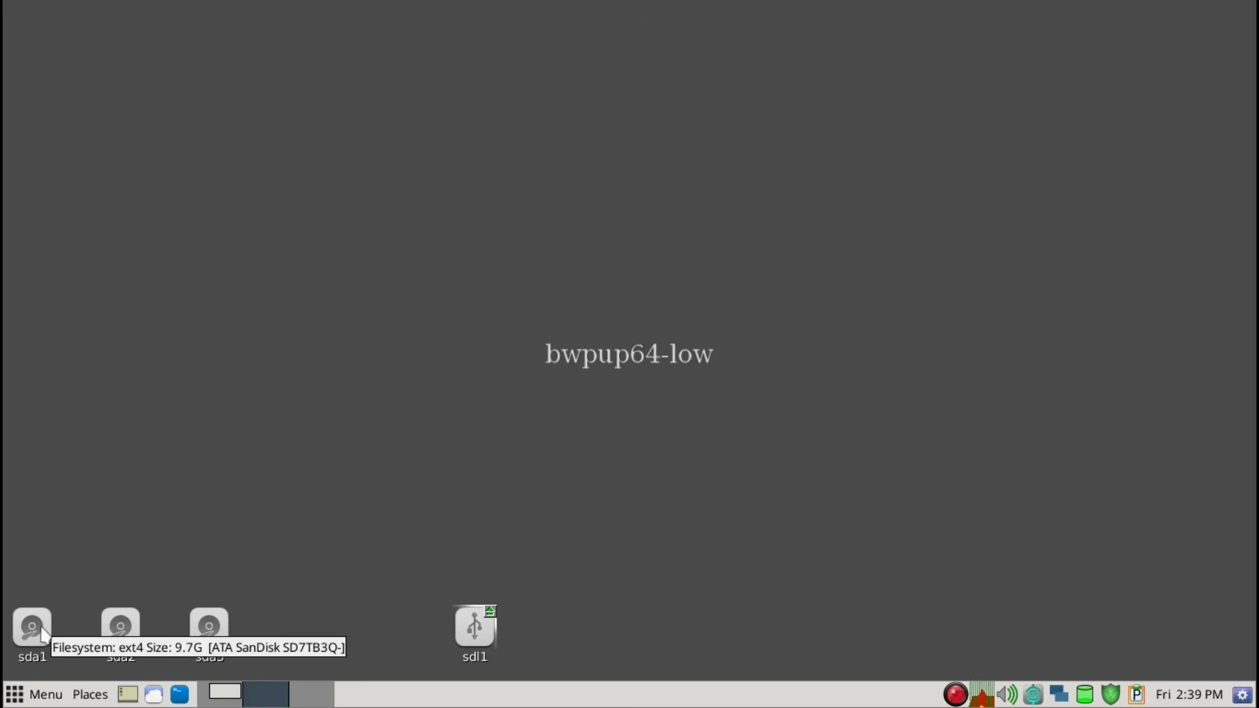
pyautogui.click(42, 629)
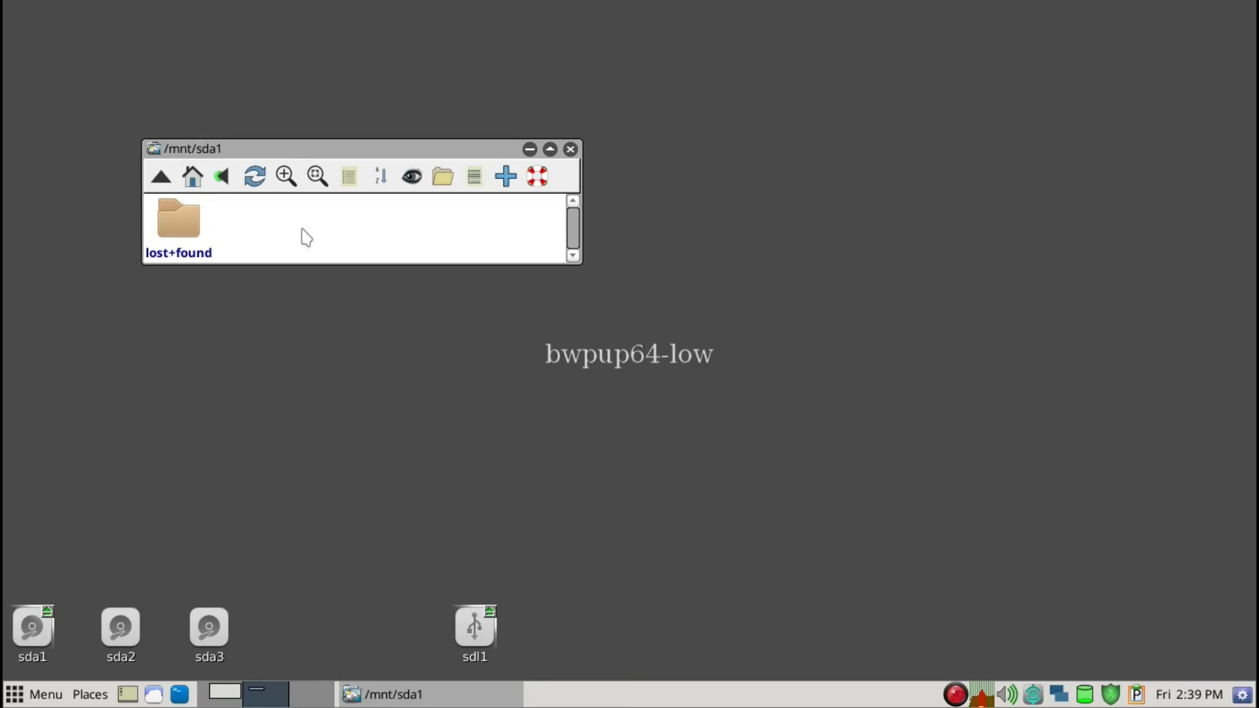
pyautogui.scroll(-1, 301, 229)
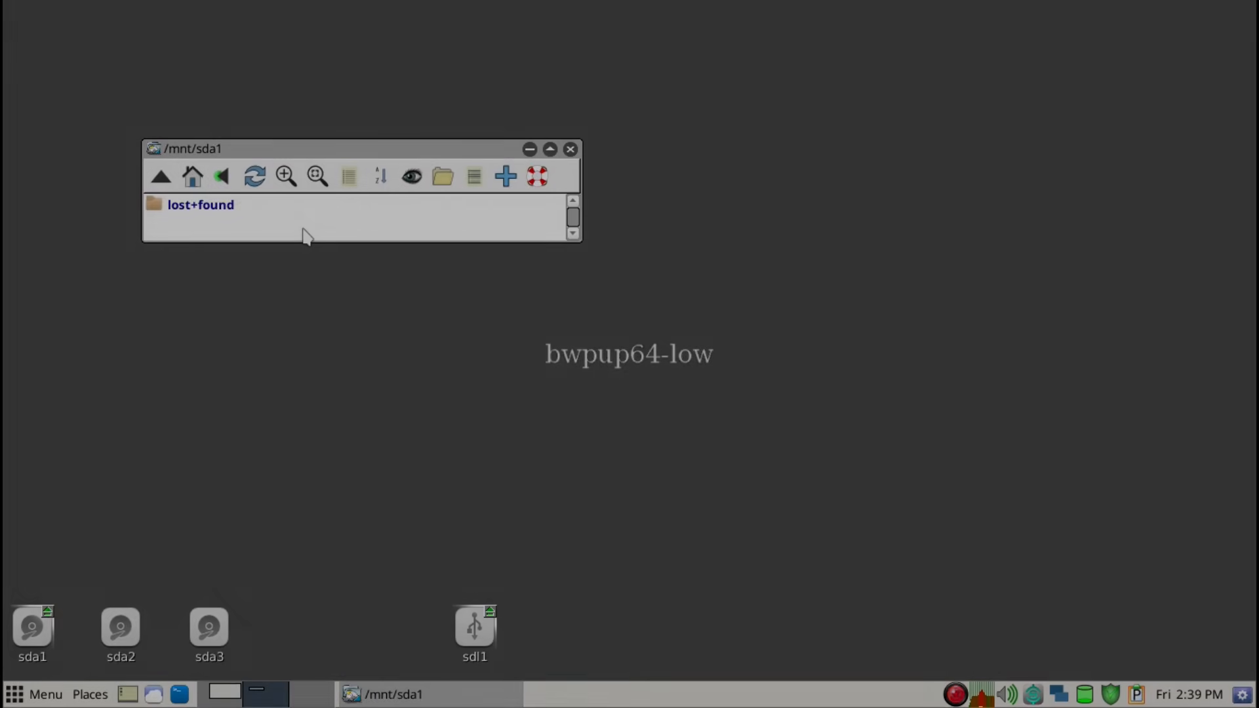
pyautogui.rightClick(303, 234)
pyautogui.moveTo(364, 331)
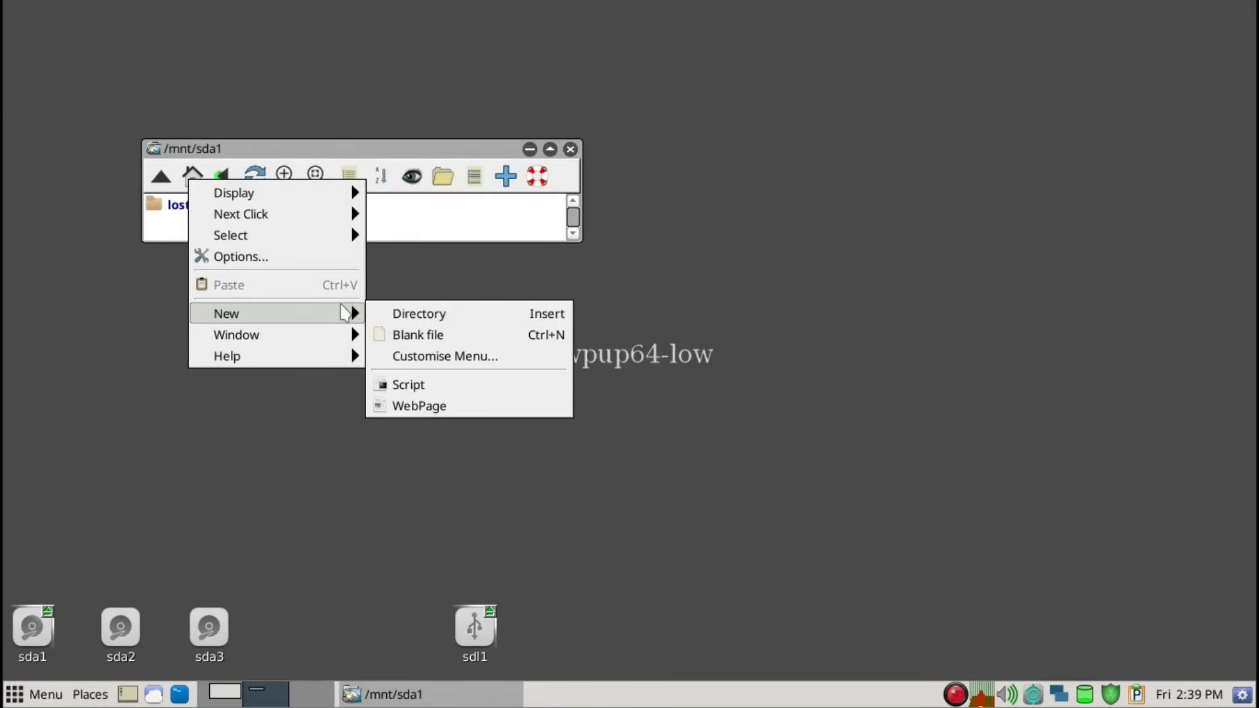
pyautogui.click(422, 315)
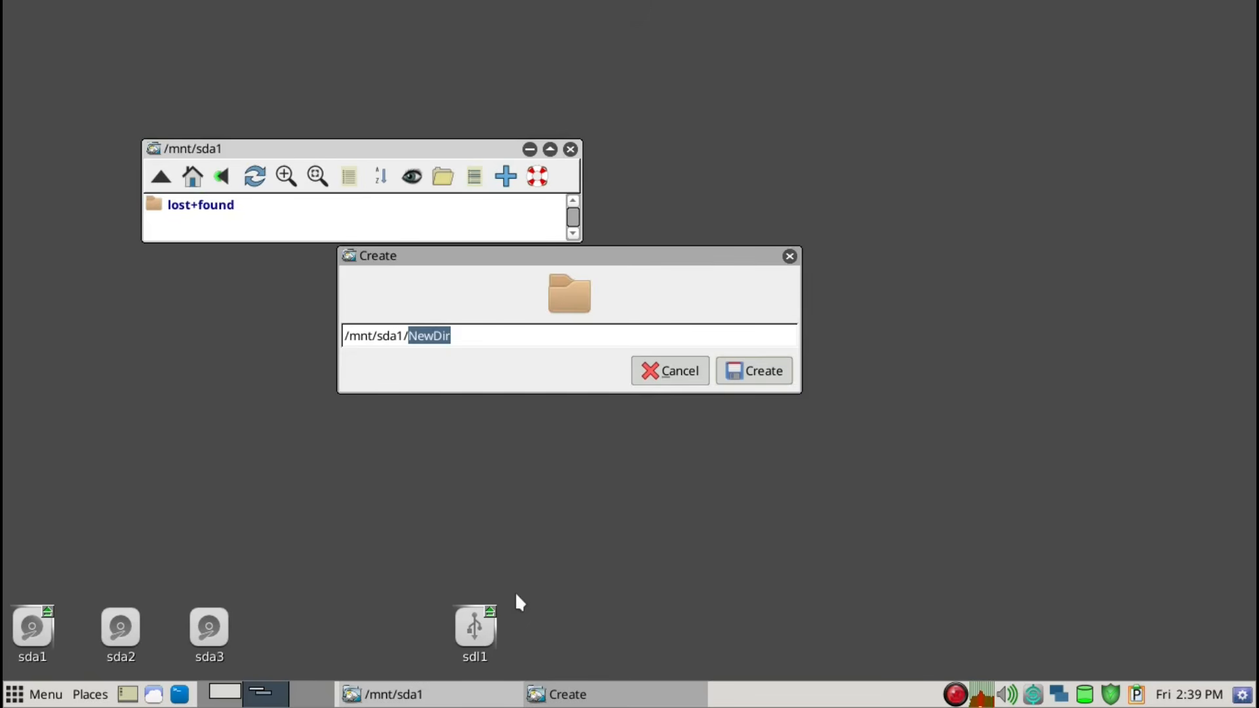
pyautogui.write('B3')
pyautogui.press('BackSpace')
pyautogui.write('W32')
pyautogui.click(773, 375)
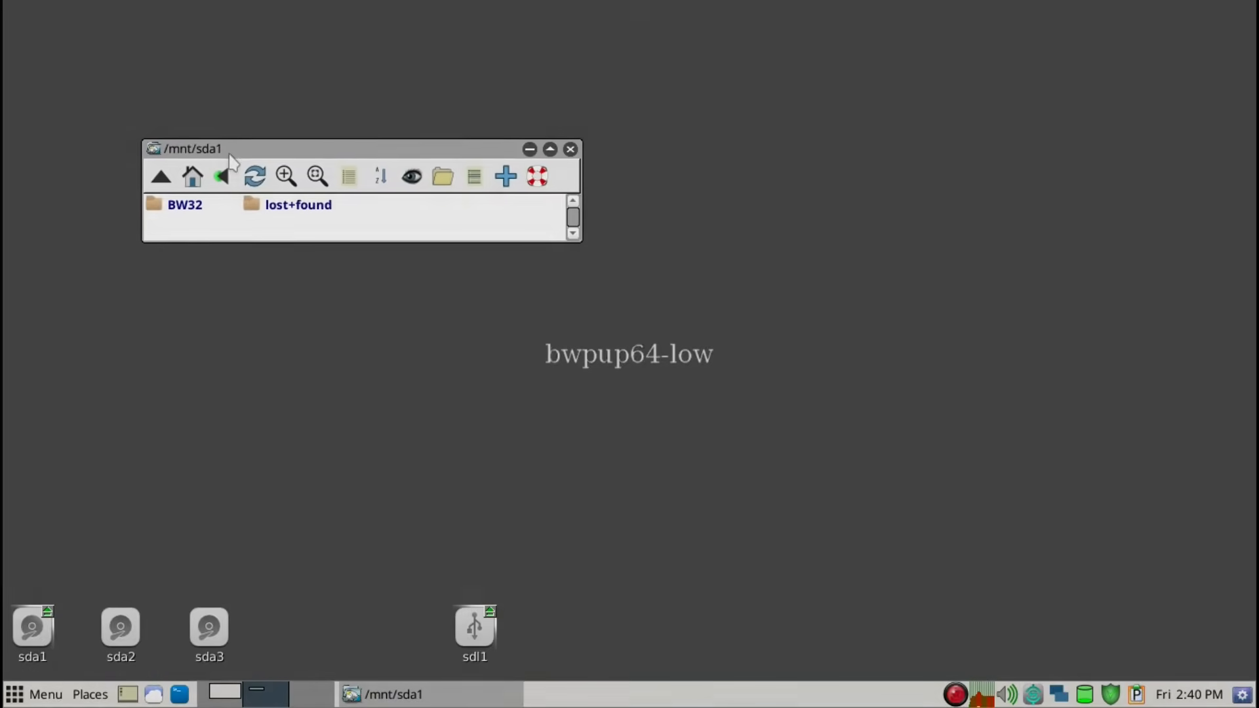
# Open the sdl1 drive beside the sda1 window and mount the BookwormPup32-23.12-251101.iso image to show its files
pyautogui.moveTo(231, 161); pyautogui.dragTo(128, 302)
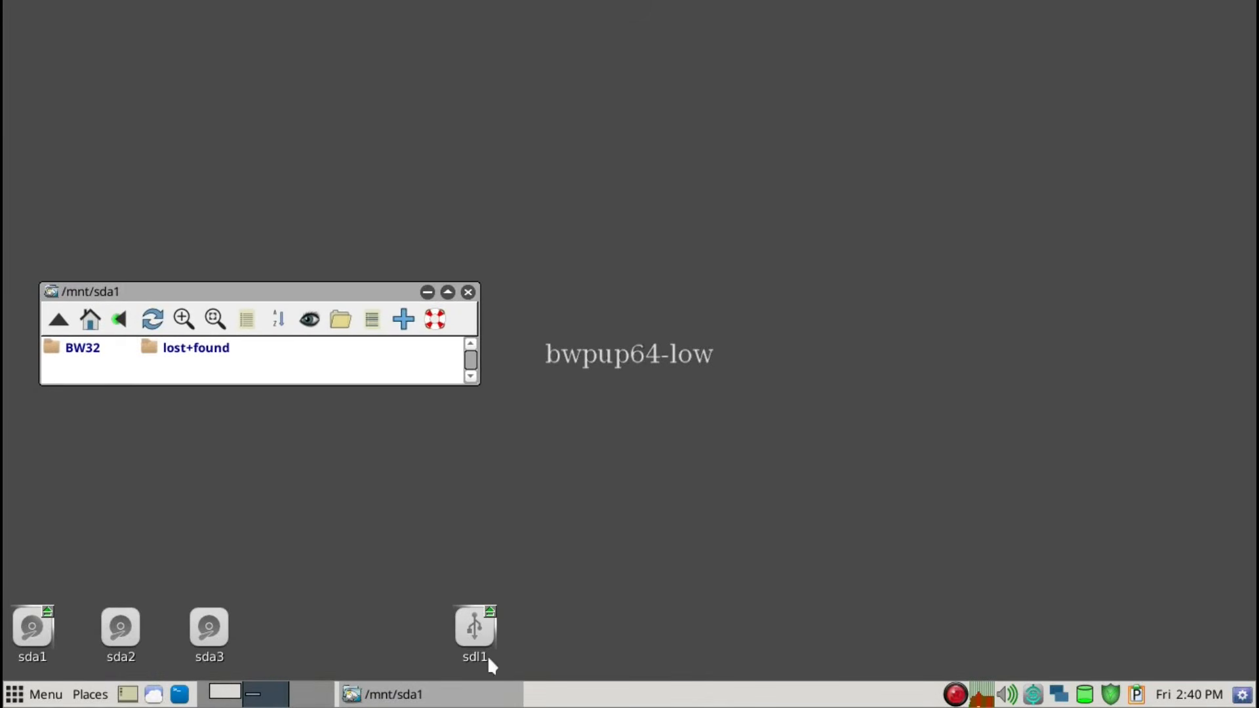
pyautogui.click(469, 633)
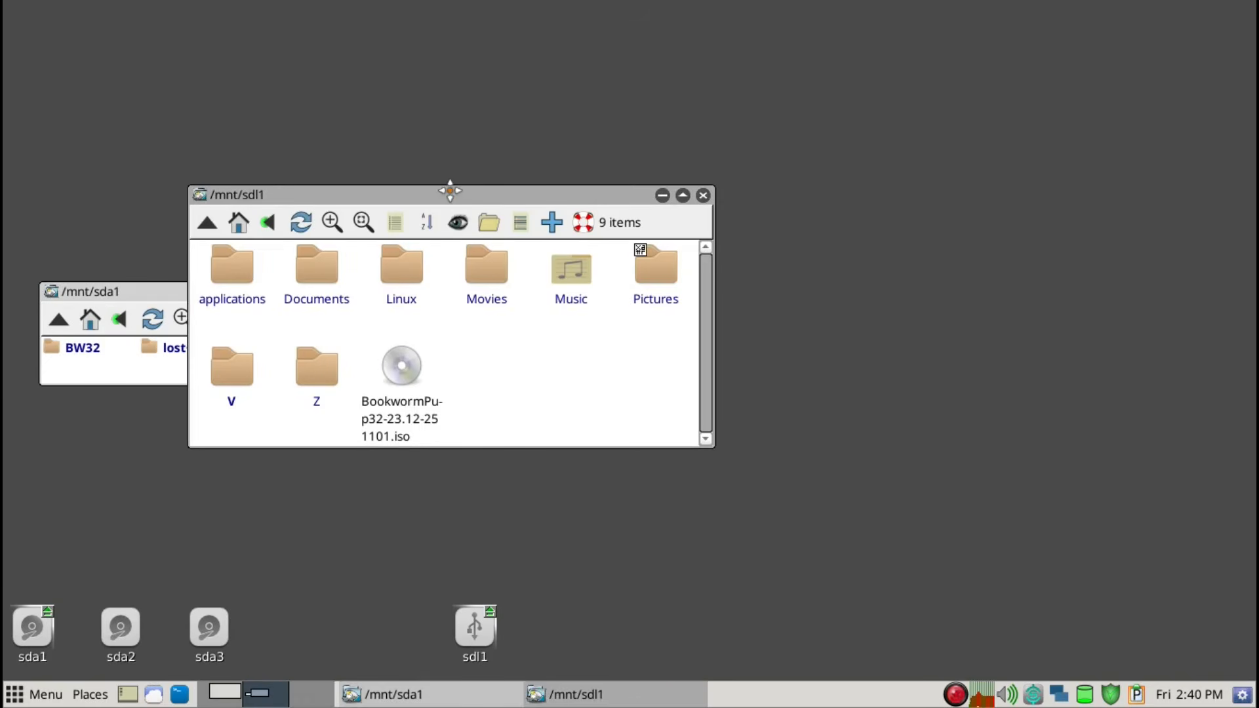
pyautogui.moveTo(450, 191); pyautogui.dragTo(651, 166)
pyautogui.click(659, 196)
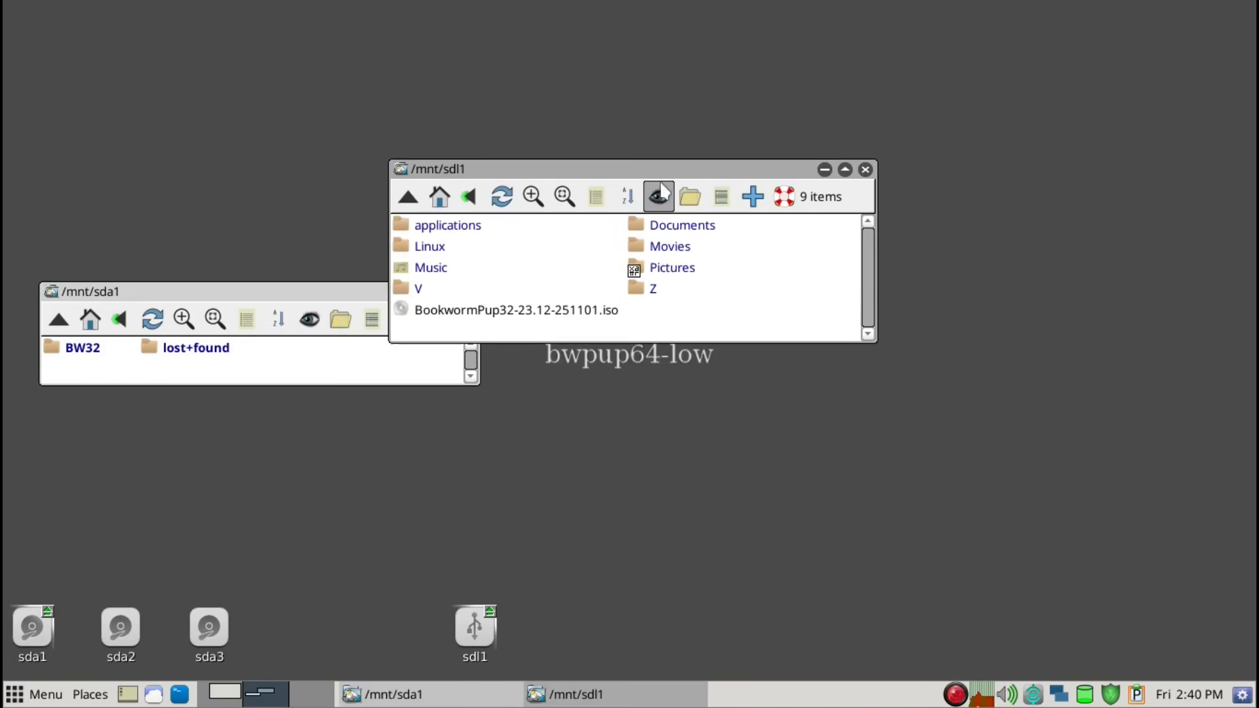
pyautogui.click(550, 318)
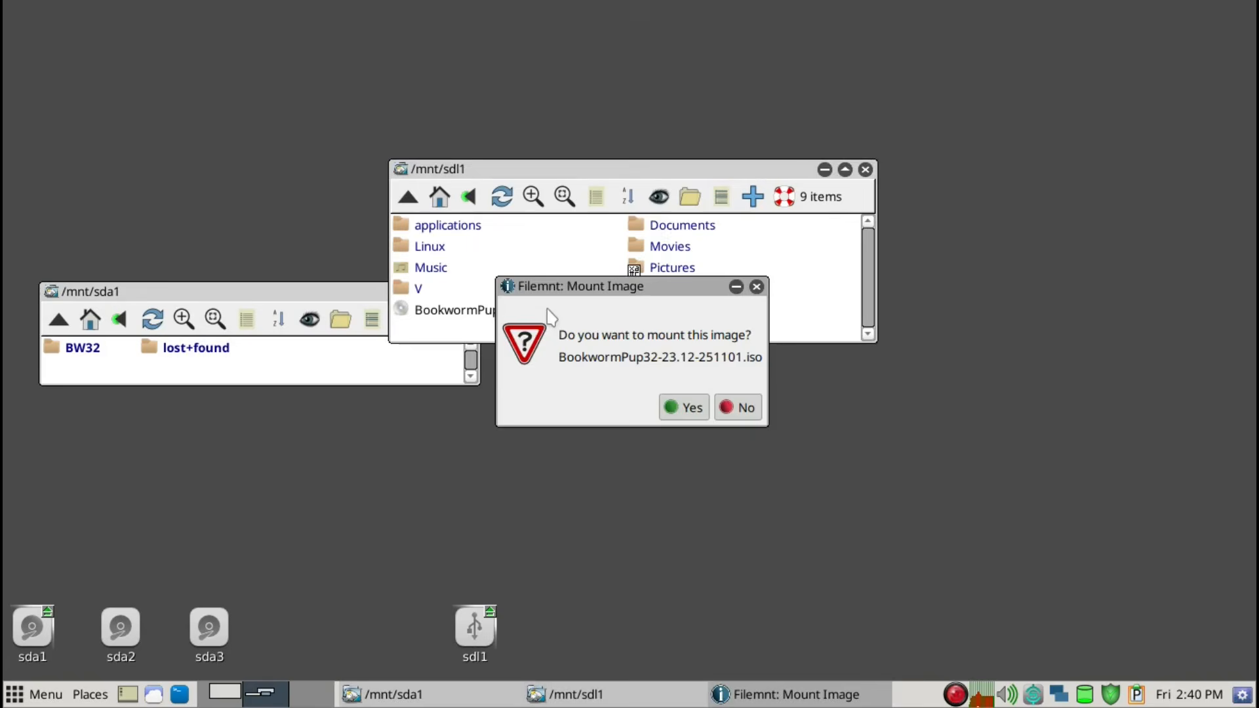
pyautogui.click(680, 409)
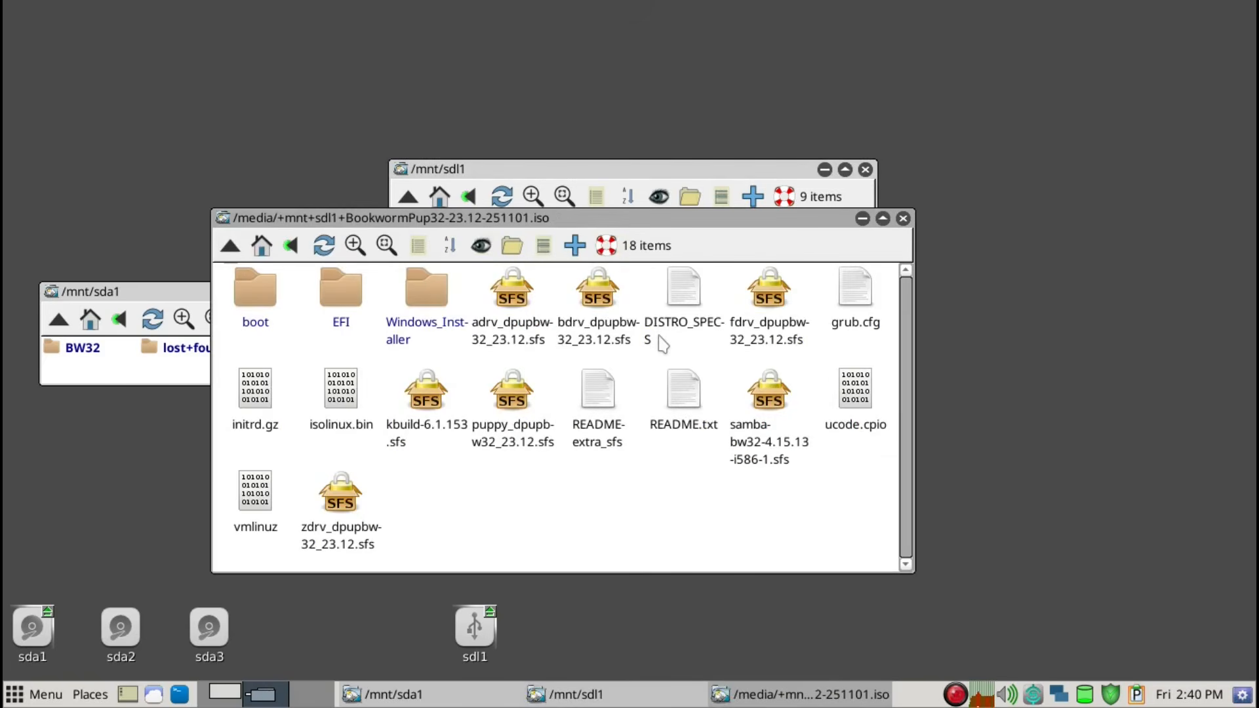
pyautogui.press('-')
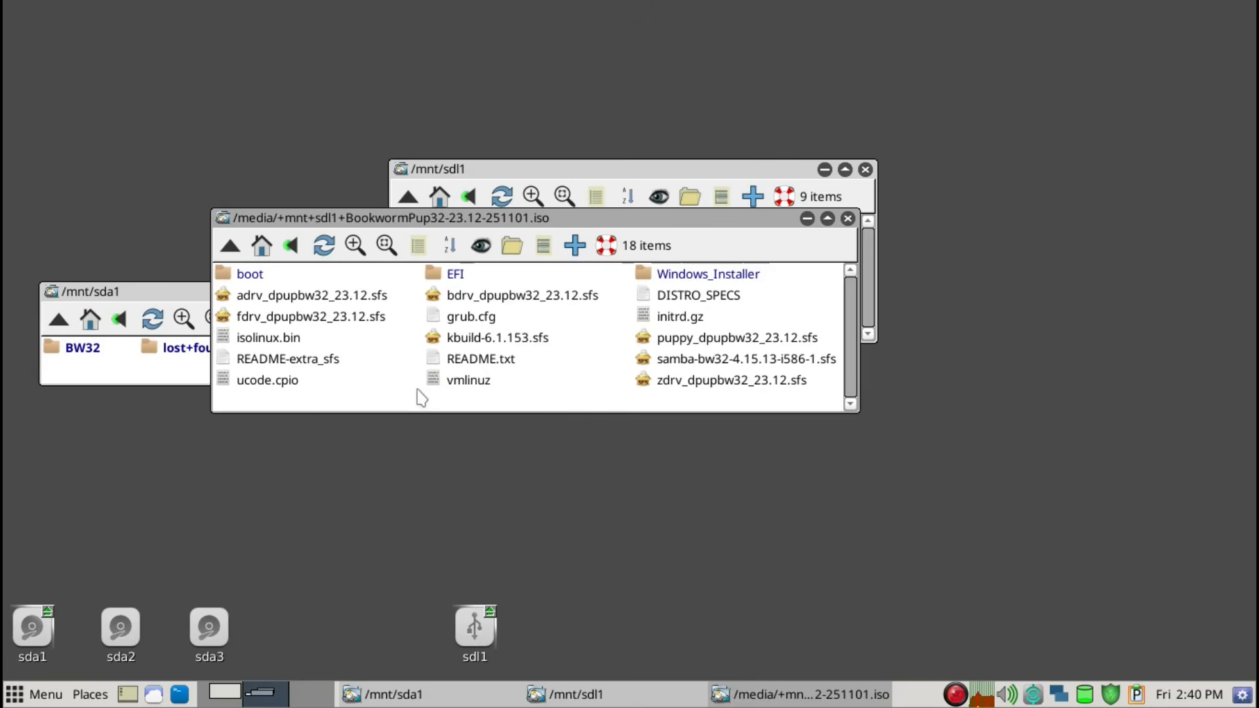
# Copy all .sfs files plus README-extra_sfs, vmlinuz, initrd.gz and ucode.cpio from the mounted ISO into BW32, and open that folder
pyautogui.click(379, 296)
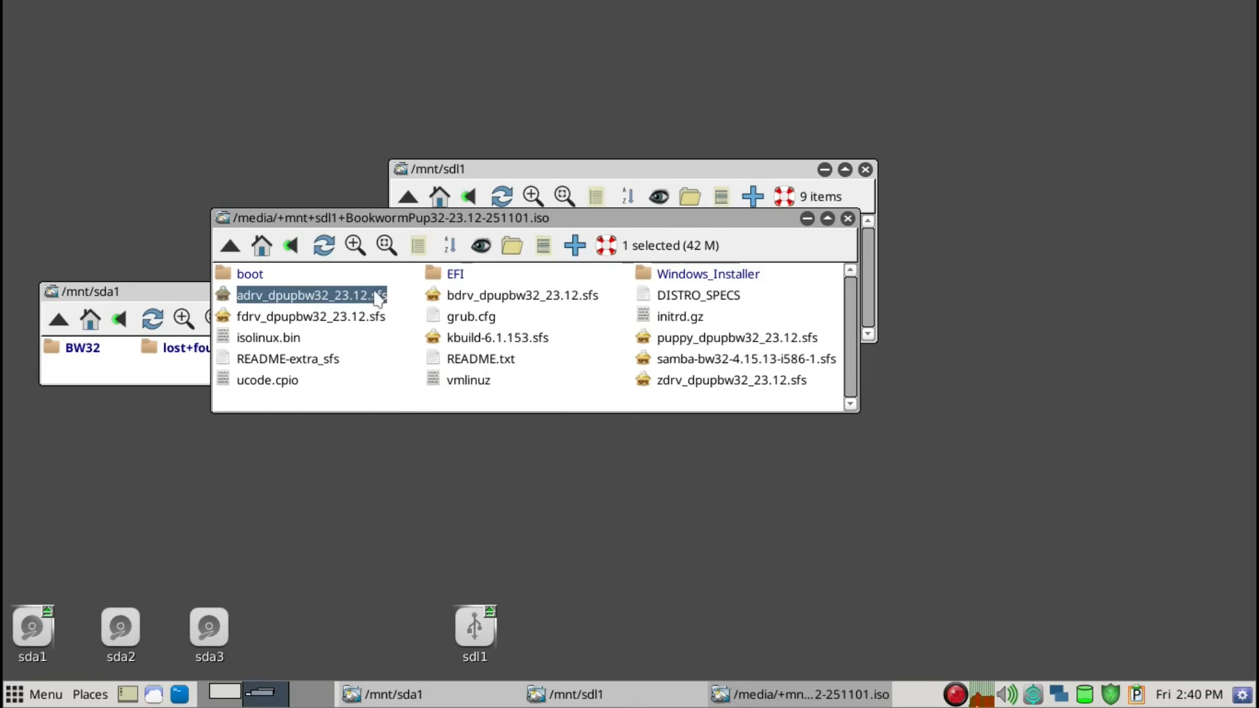
pyautogui.keyDown('ctrl'); pyautogui.click(374, 320); pyautogui.keyUp('ctrl')
pyautogui.keyDown('ctrl'); pyautogui.click(323, 360); pyautogui.keyUp('ctrl')
pyautogui.keyDown('ctrl'); pyautogui.click(489, 339); pyautogui.keyUp('ctrl')
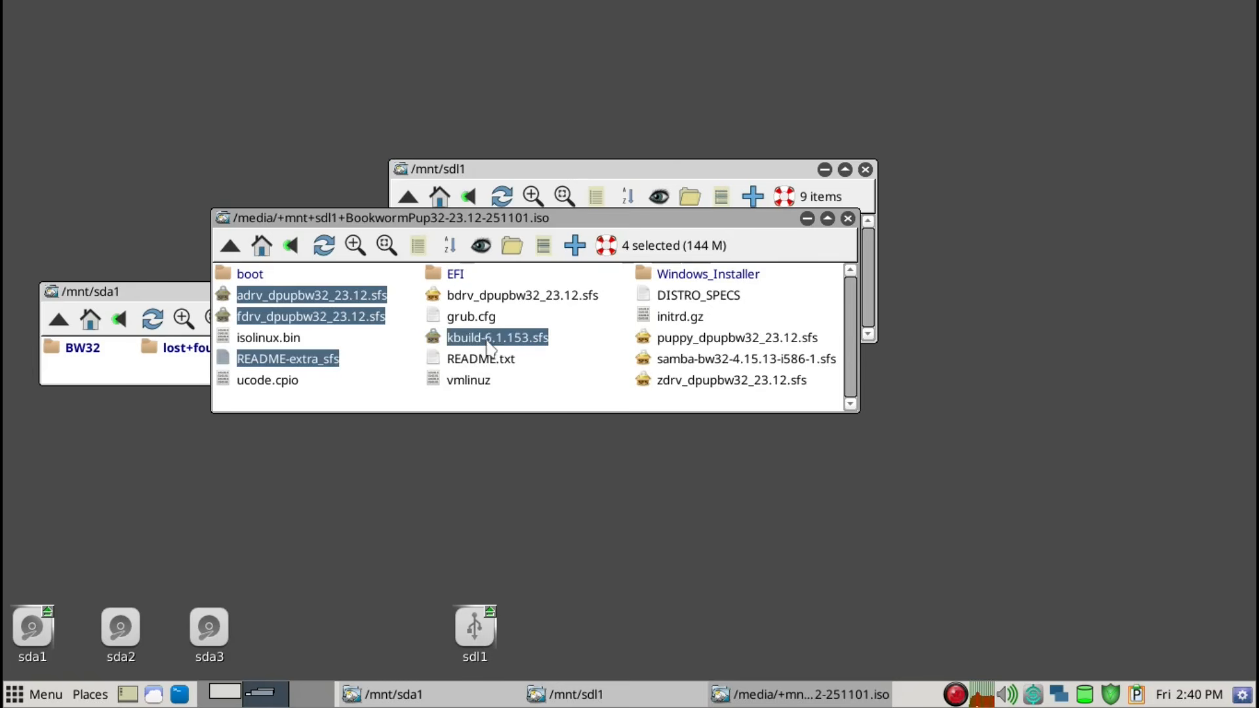
pyautogui.keyDown('ctrl'); pyautogui.click(513, 298); pyautogui.keyUp('ctrl')
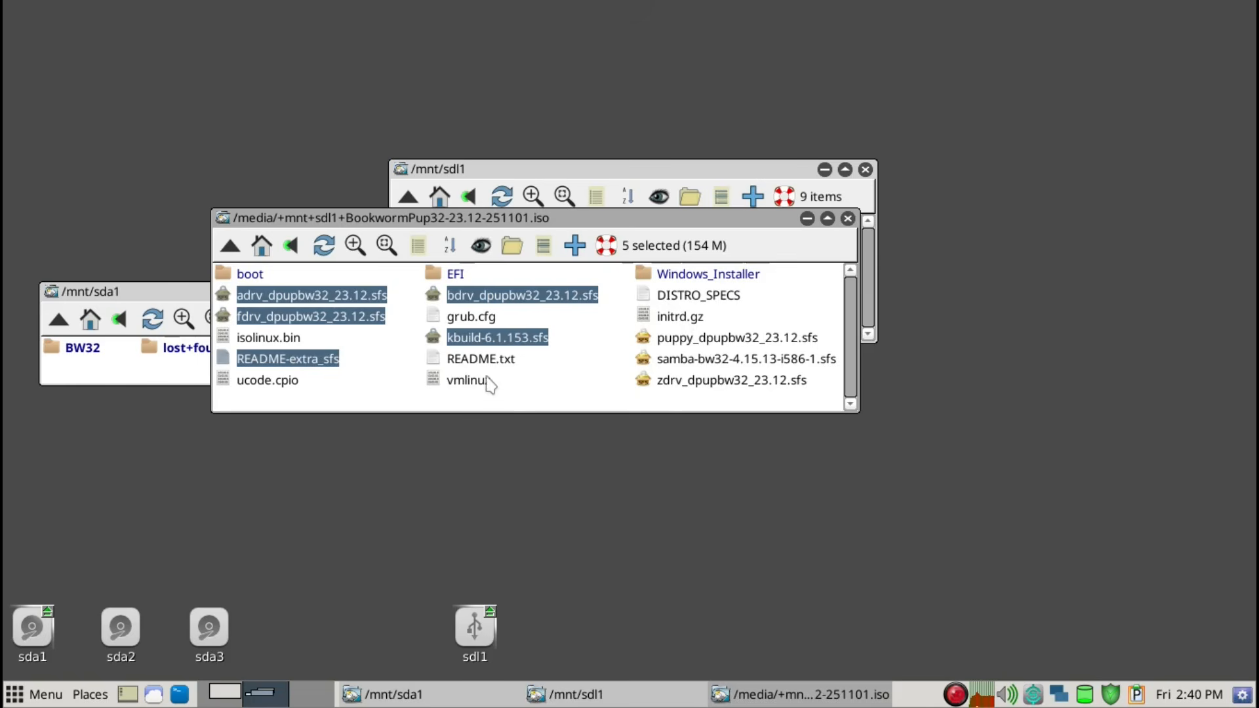
pyautogui.keyDown('ctrl'); pyautogui.click(681, 381); pyautogui.keyUp('ctrl')
pyautogui.keyDown('ctrl'); pyautogui.click(682, 362); pyautogui.keyUp('ctrl')
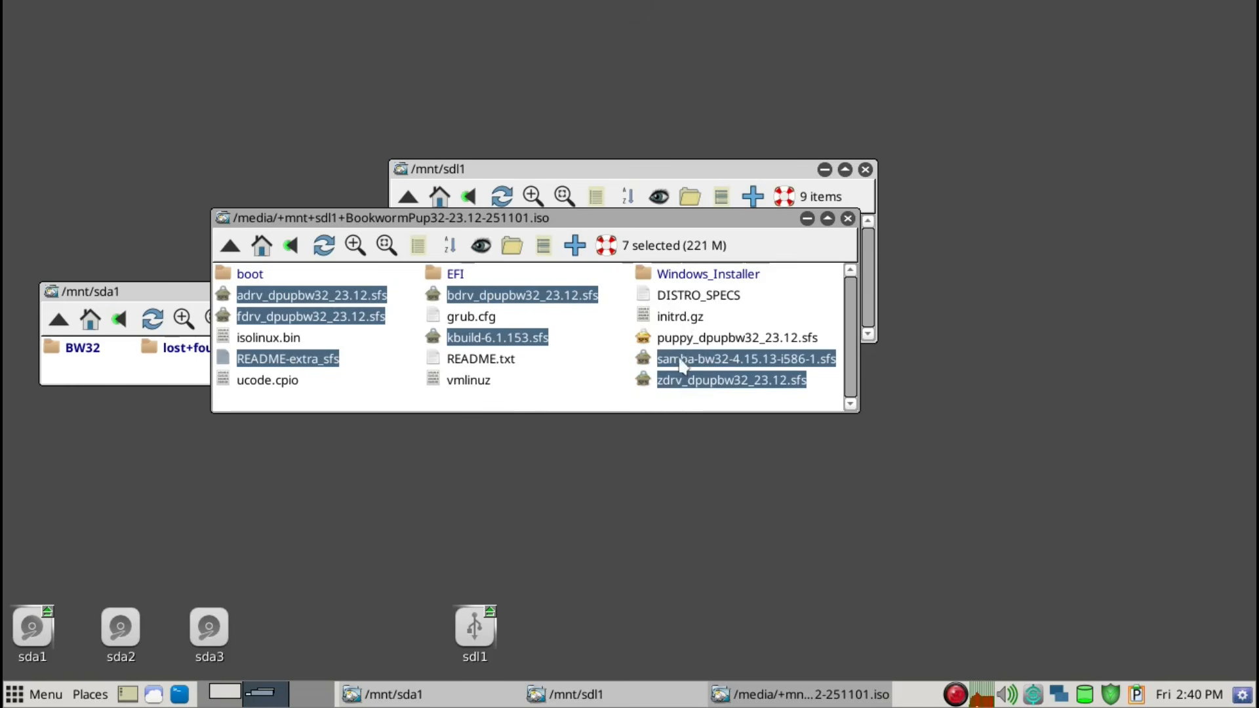
pyautogui.keyDown('ctrl'); pyautogui.click(679, 338); pyautogui.keyUp('ctrl')
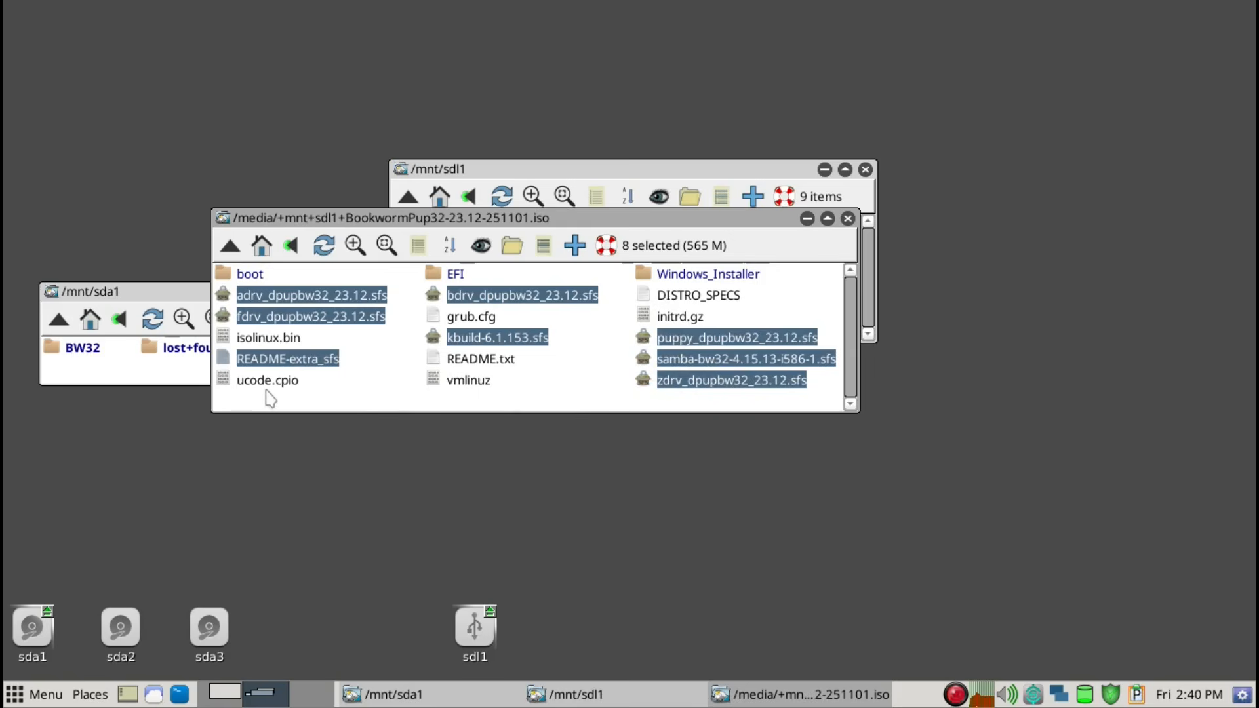
pyautogui.keyDown('ctrl'); pyautogui.click(453, 384); pyautogui.keyUp('ctrl')
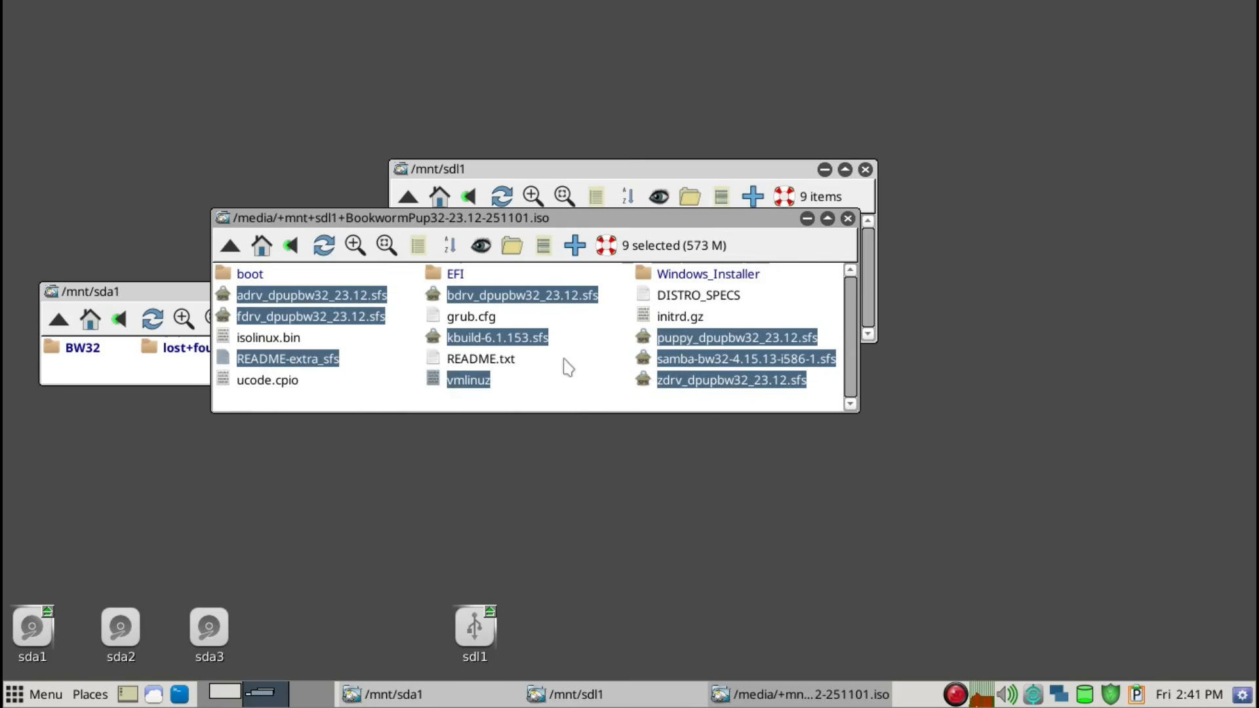
pyautogui.keyDown('ctrl'); pyautogui.click(686, 319); pyautogui.keyUp('ctrl')
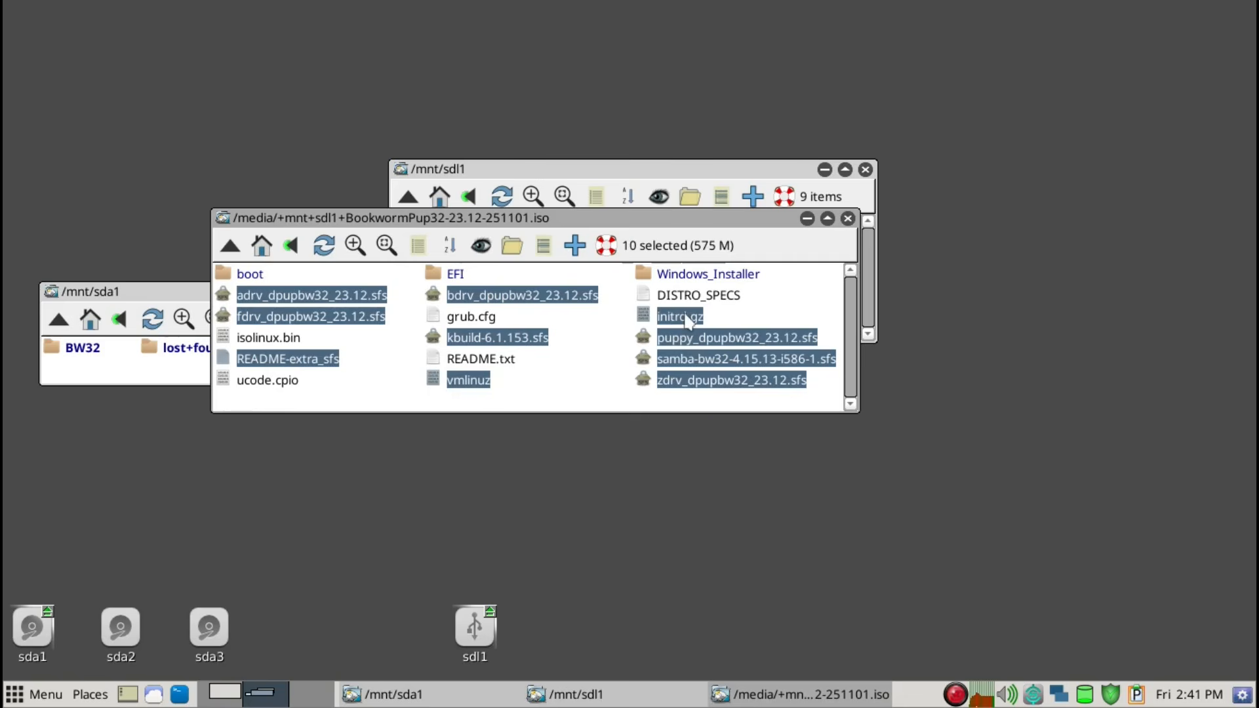
pyautogui.keyDown('ctrl'); pyautogui.click(267, 386); pyautogui.keyUp('ctrl')
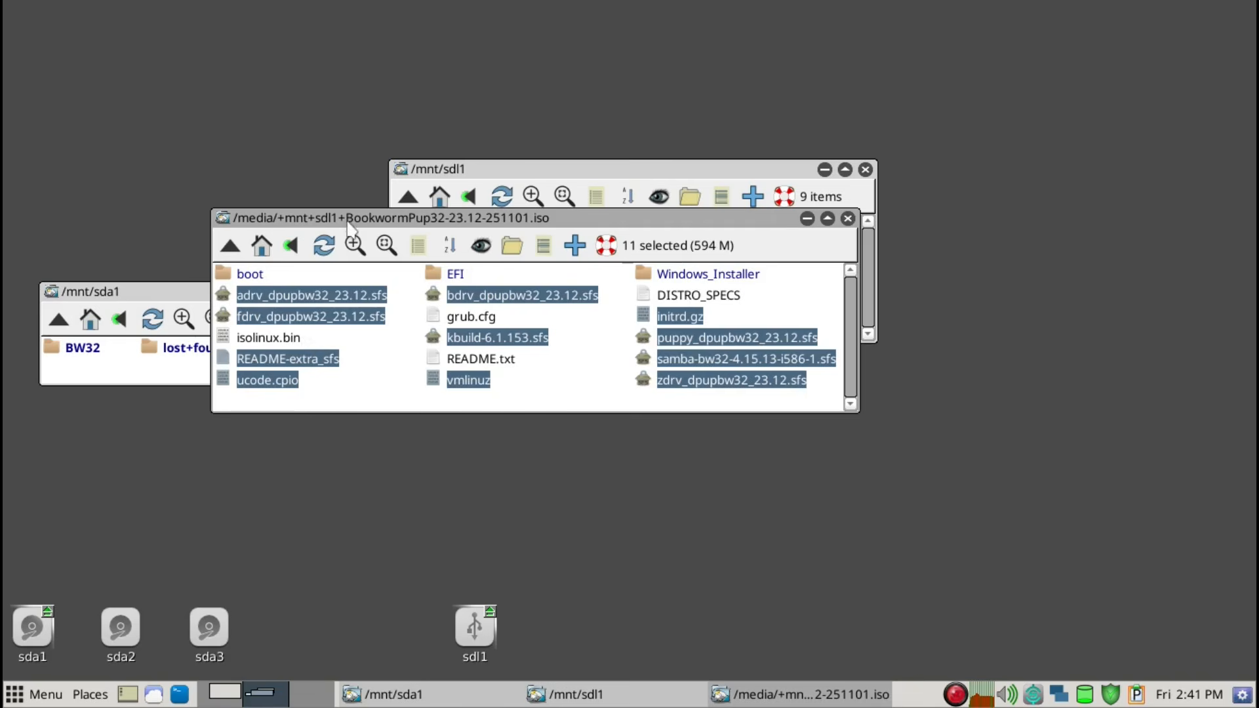
pyautogui.moveTo(350, 226); pyautogui.dragTo(502, 263)
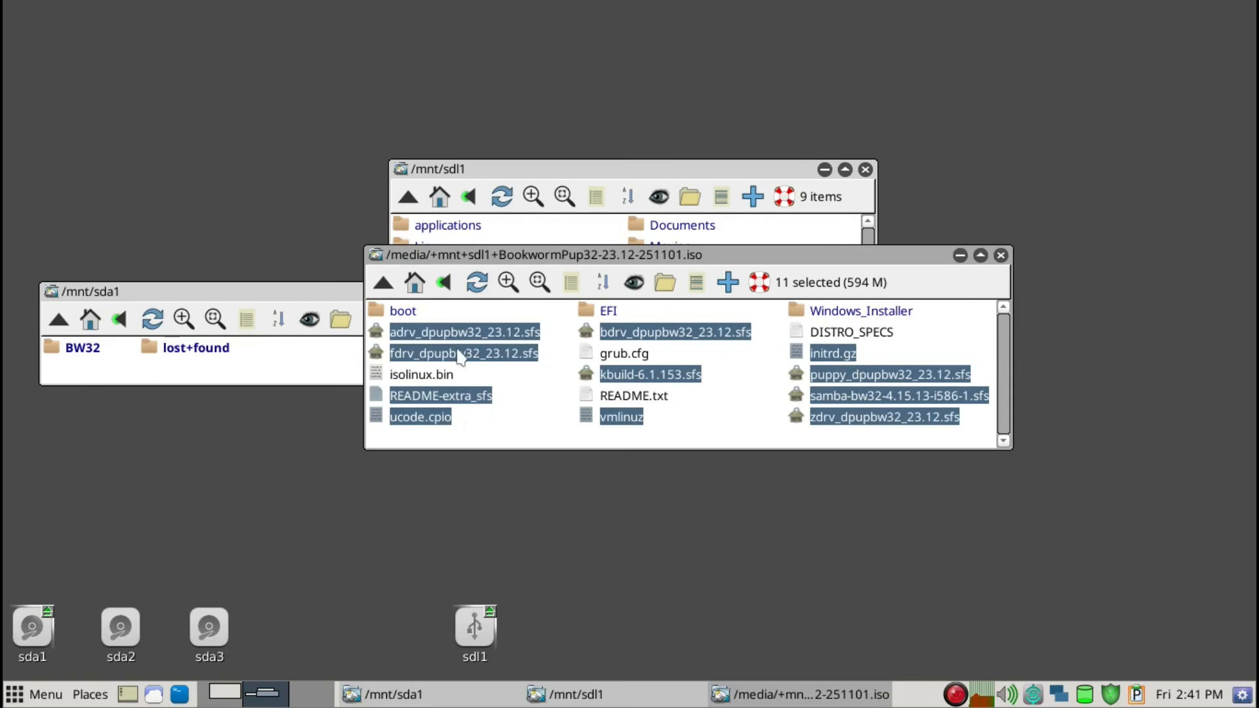
pyautogui.moveTo(454, 355); pyautogui.dragTo(87, 351)
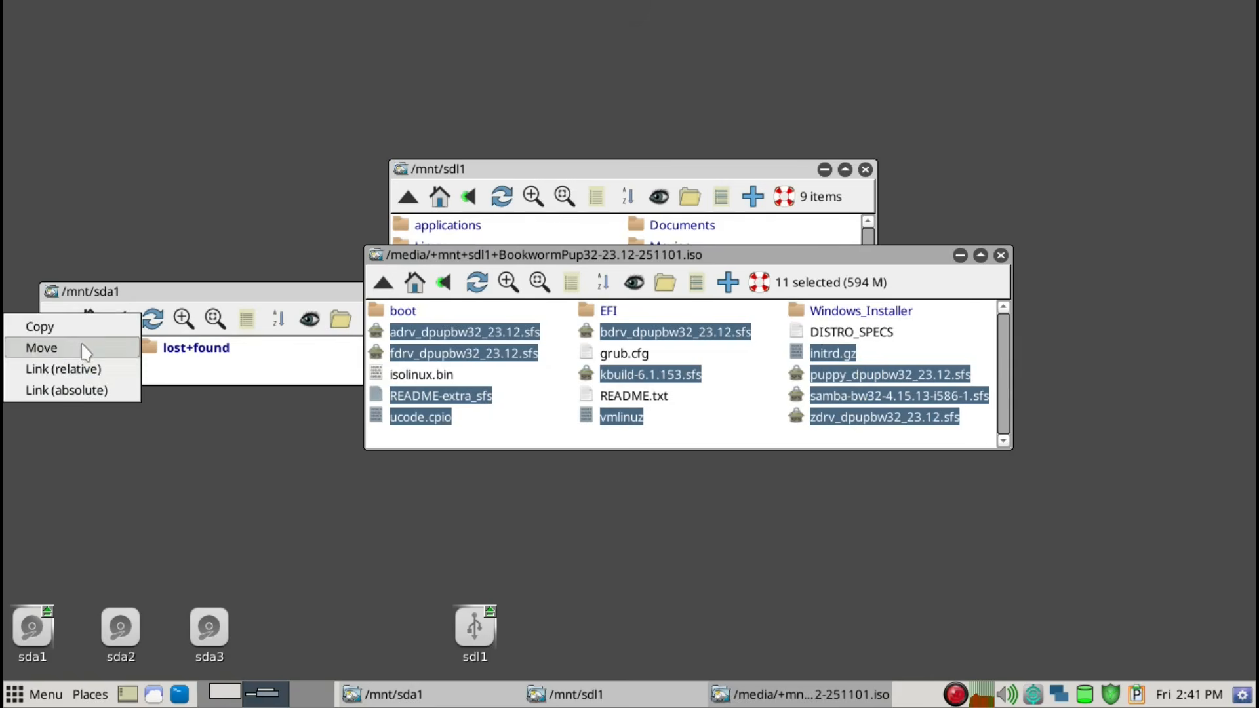
pyautogui.click(53, 326)
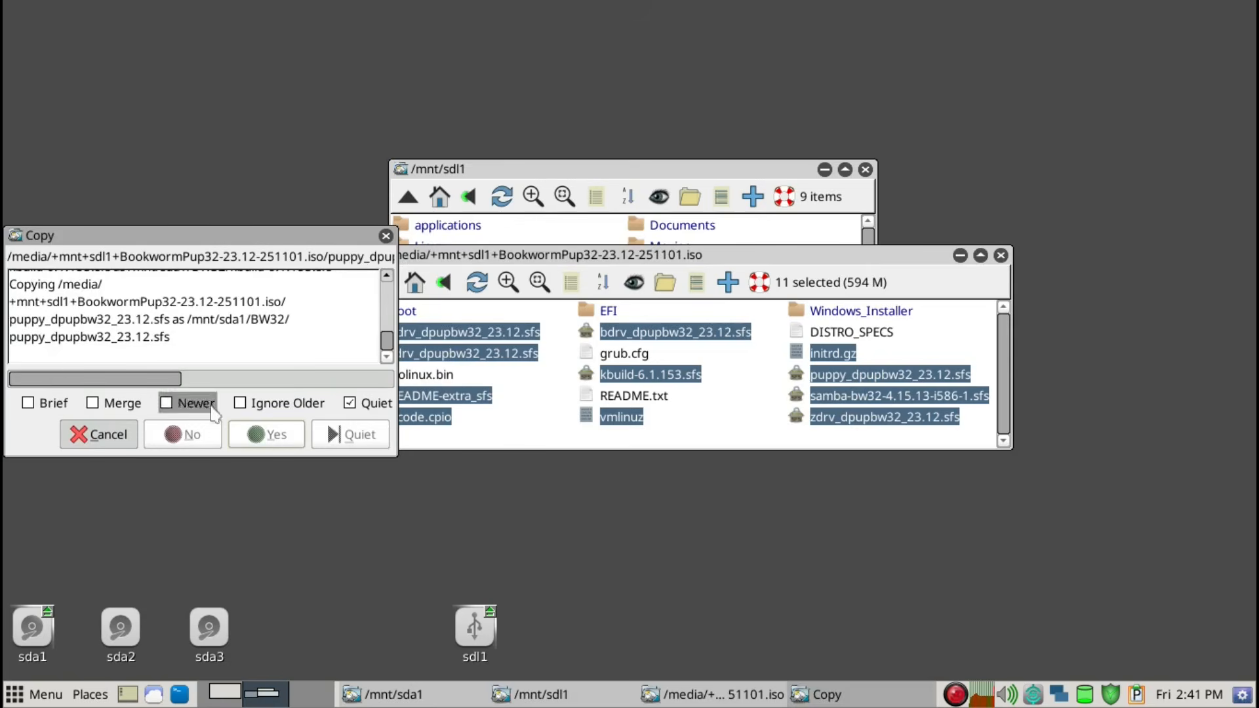
pyautogui.click(1000, 255)
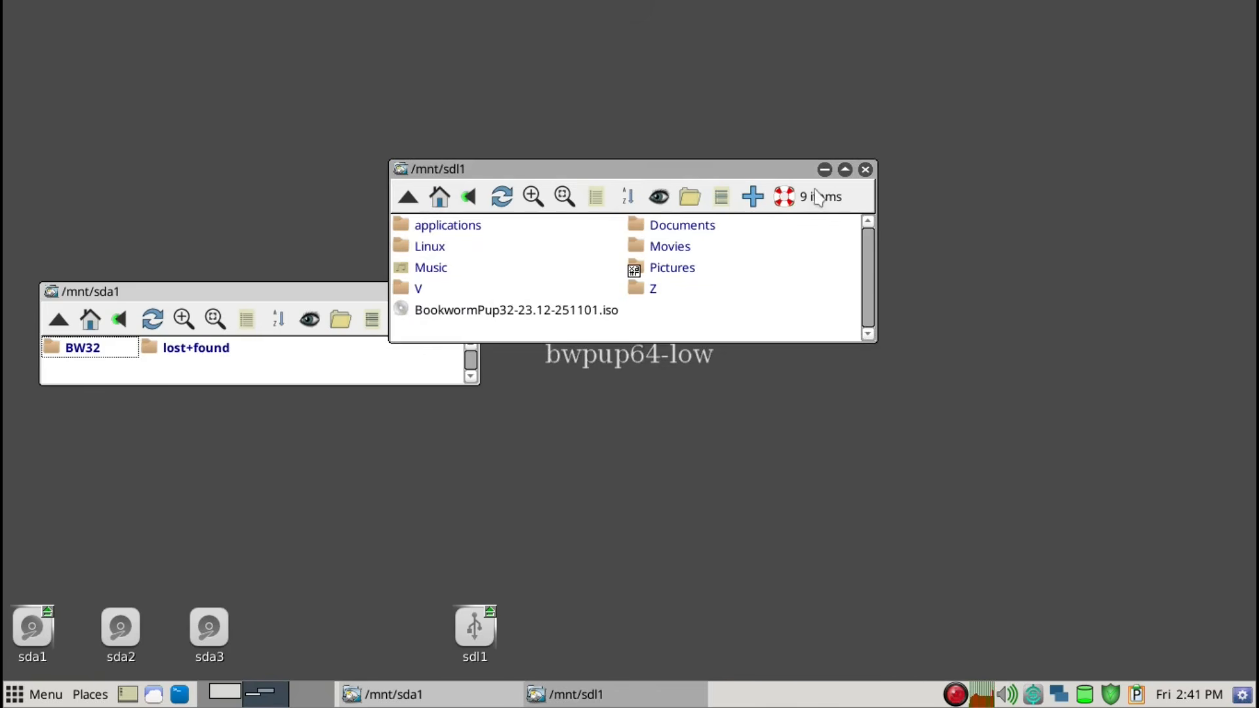
pyautogui.doubleClick(69, 353)
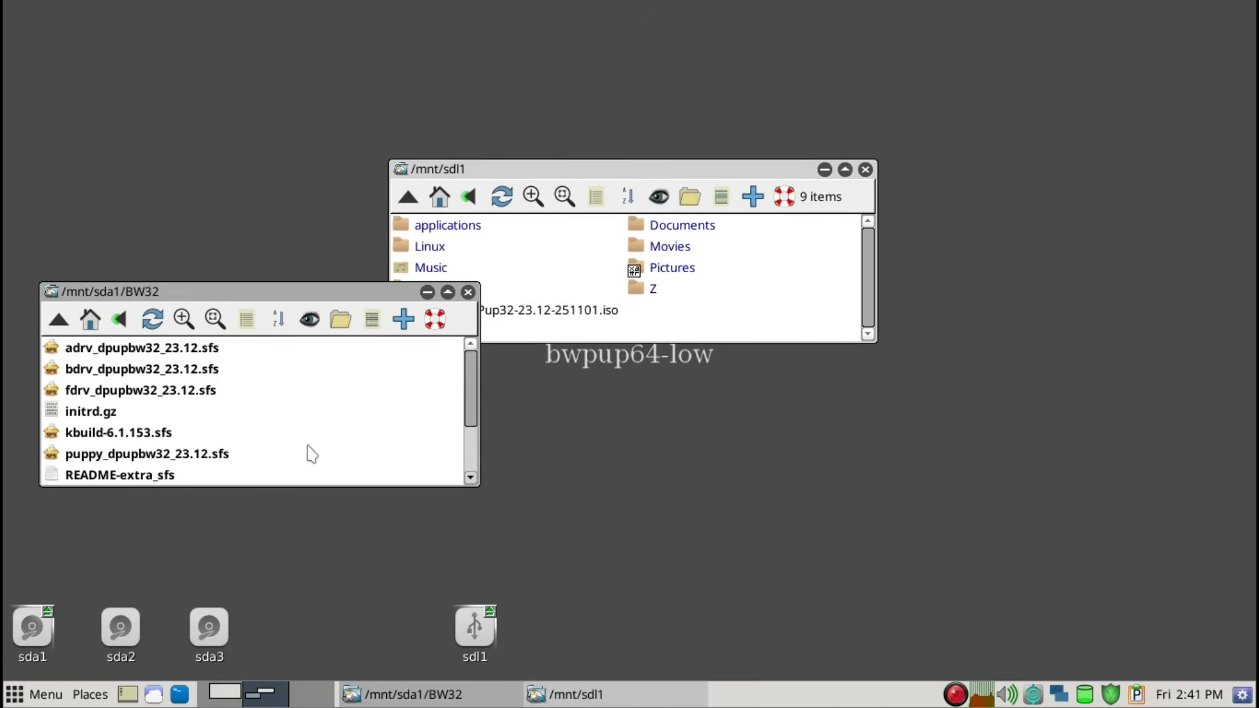
# Return the sda1 window to its top level, close the sdl1 window and launch the Grub4Dos bootloader config
pyautogui.press('BackSpace')
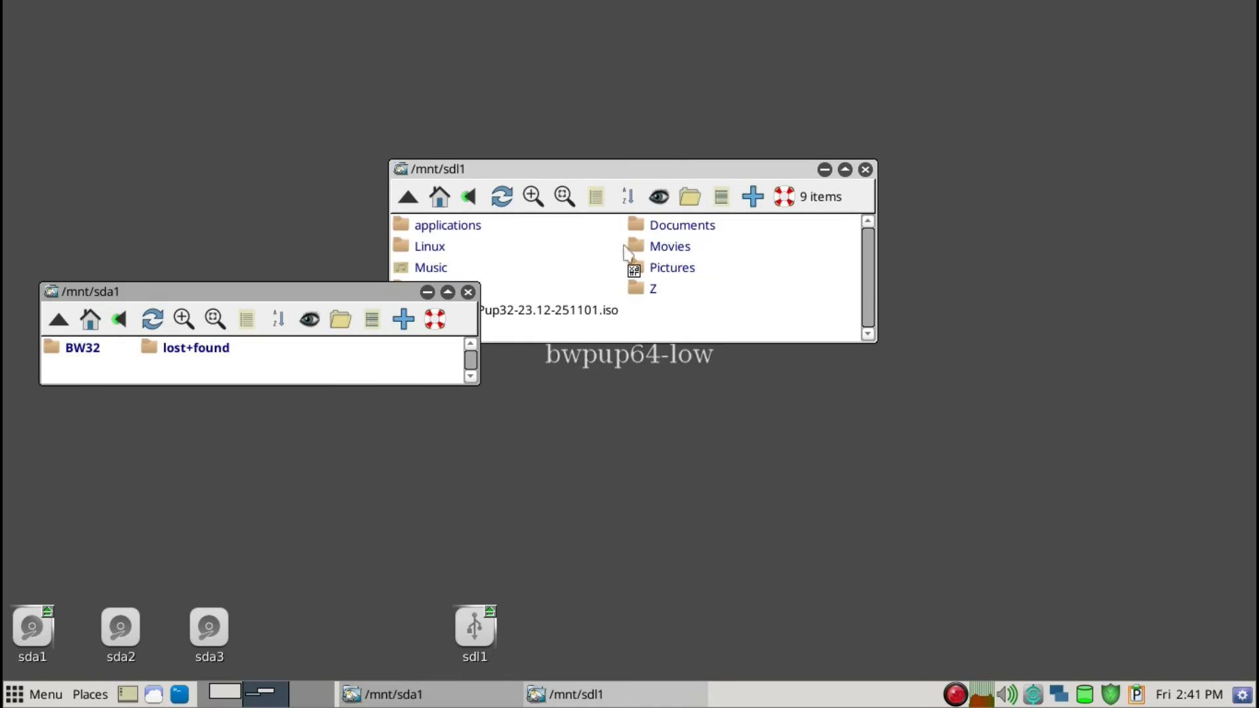
pyautogui.click(864, 169)
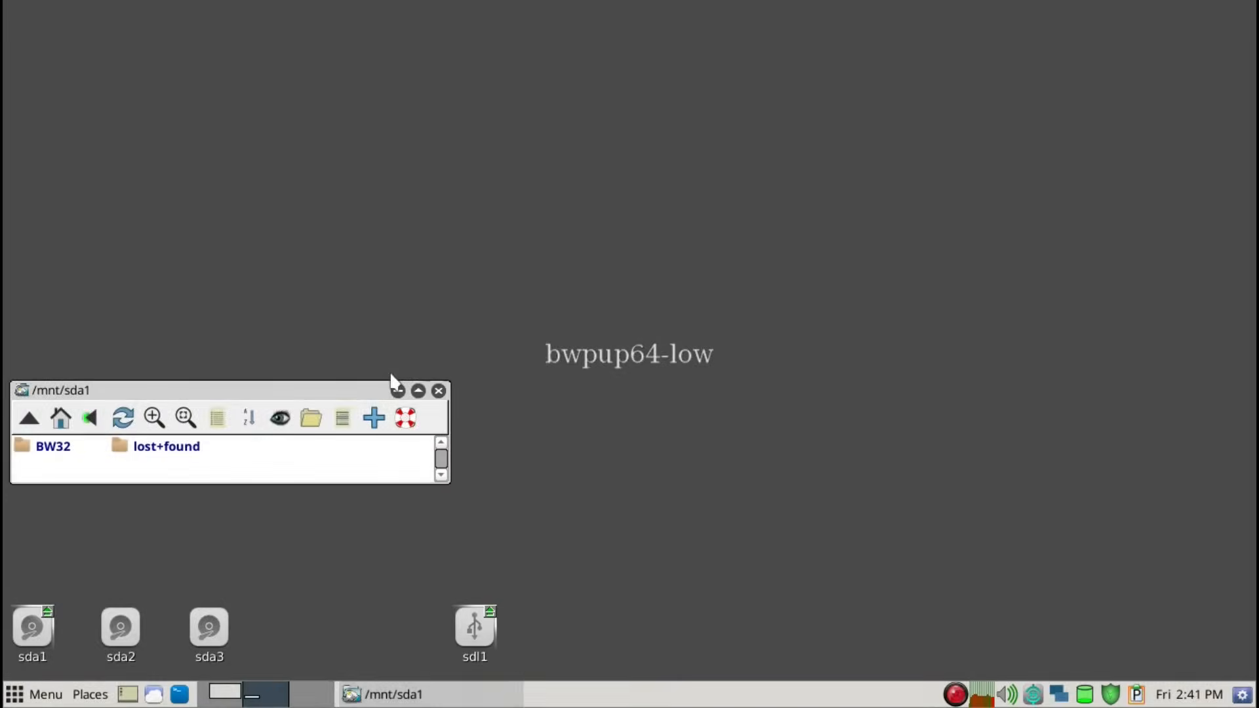
pyautogui.hotkey('ctrl', 'space')
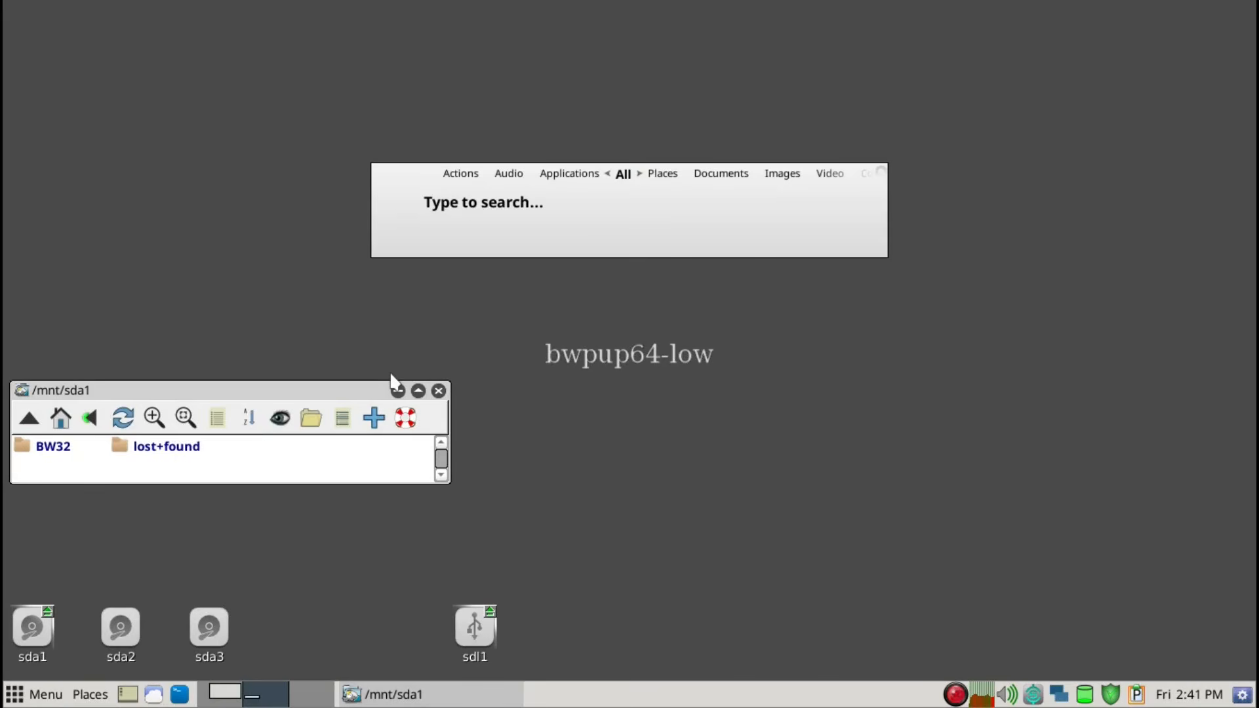
pyautogui.write('grub')
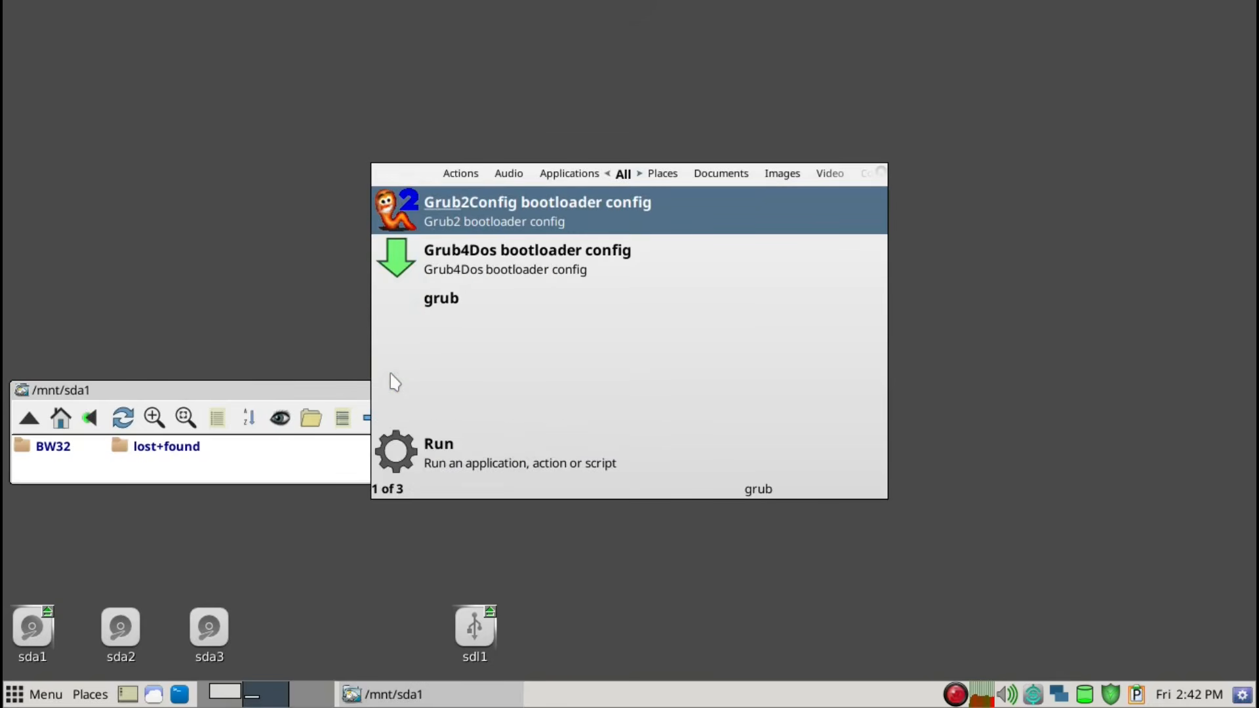
pyautogui.press('Down')
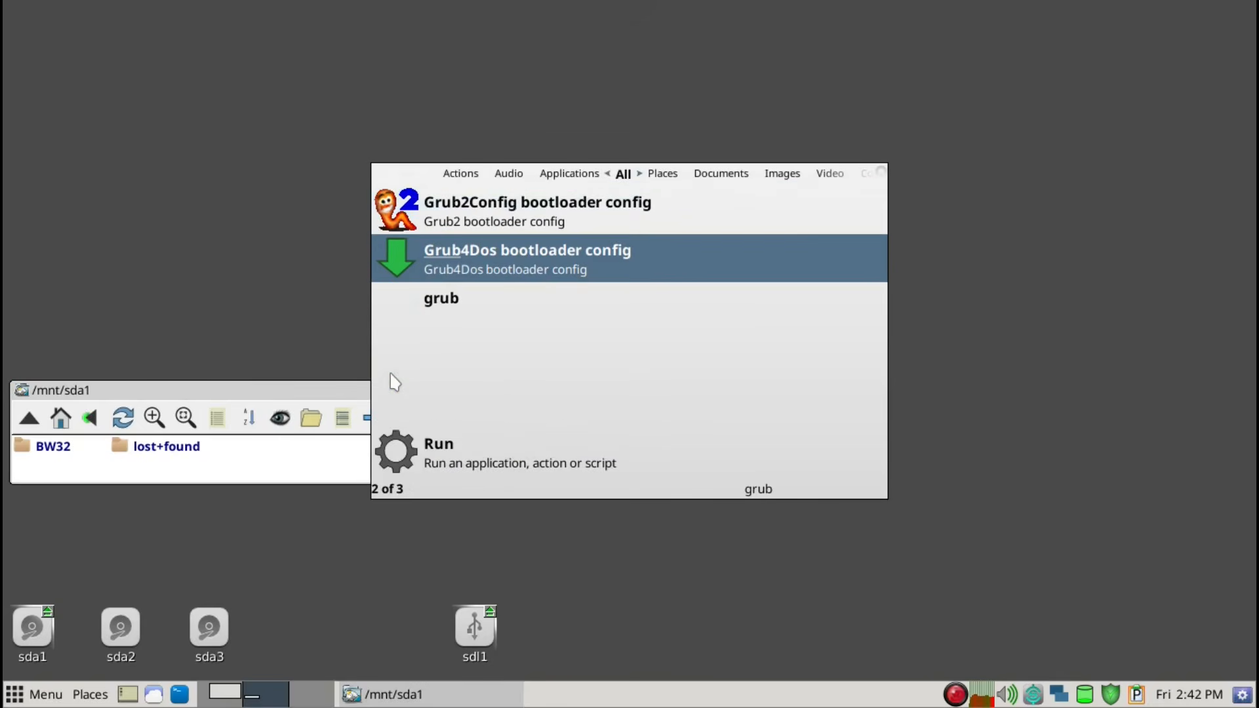
pyautogui.press('Return')
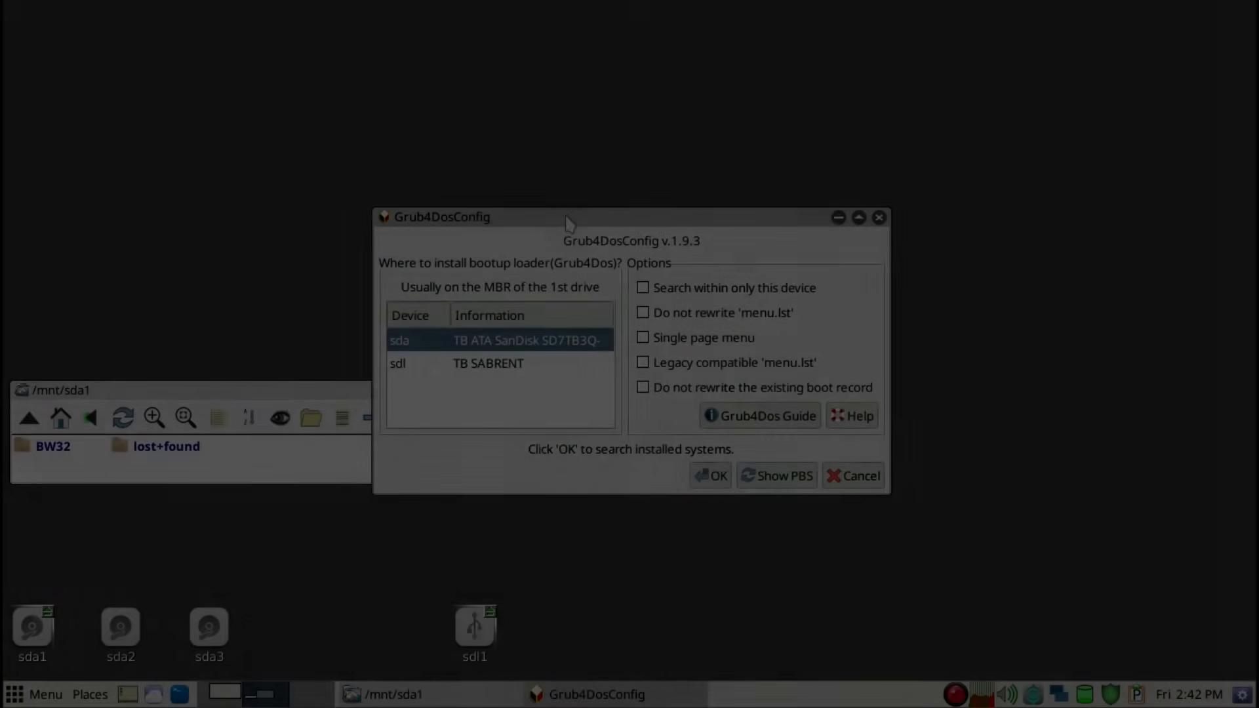
pyautogui.moveTo(570, 227); pyautogui.dragTo(641, 147)
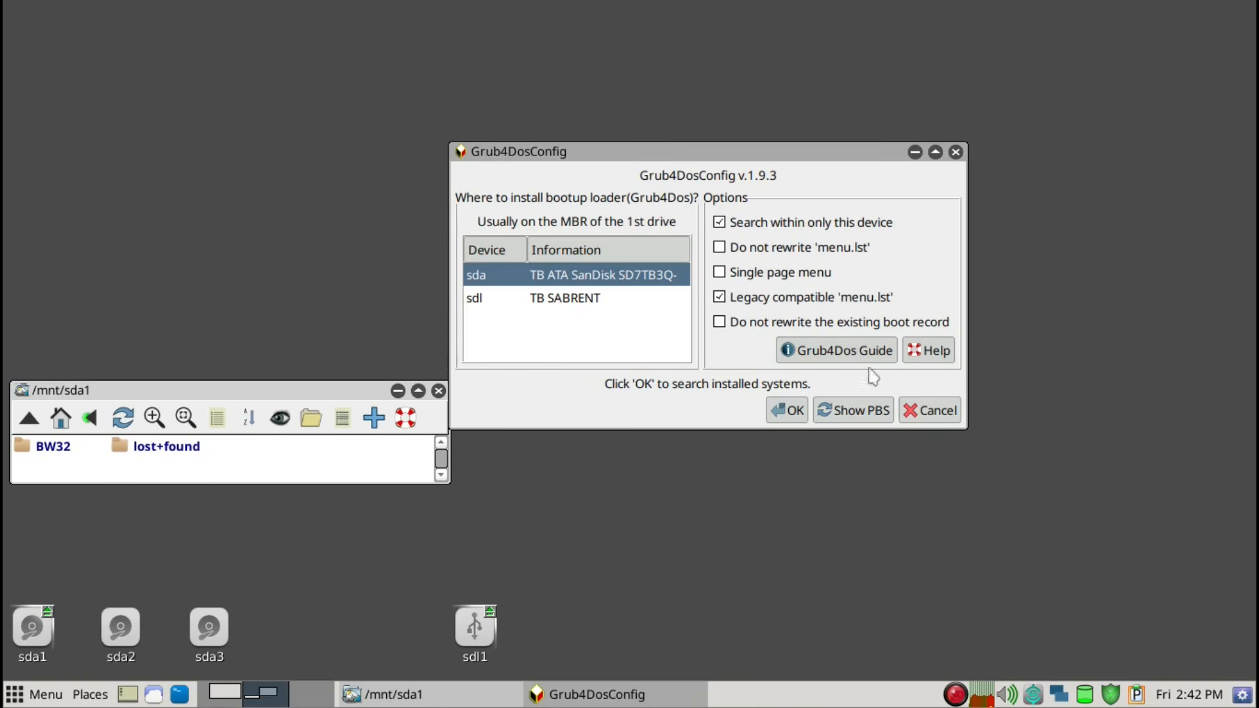
# Install Grub4Dos to the MBR of sda with the Puppy entry labelled BW32 and the default options and Windows entry
pyautogui.click(790, 412)
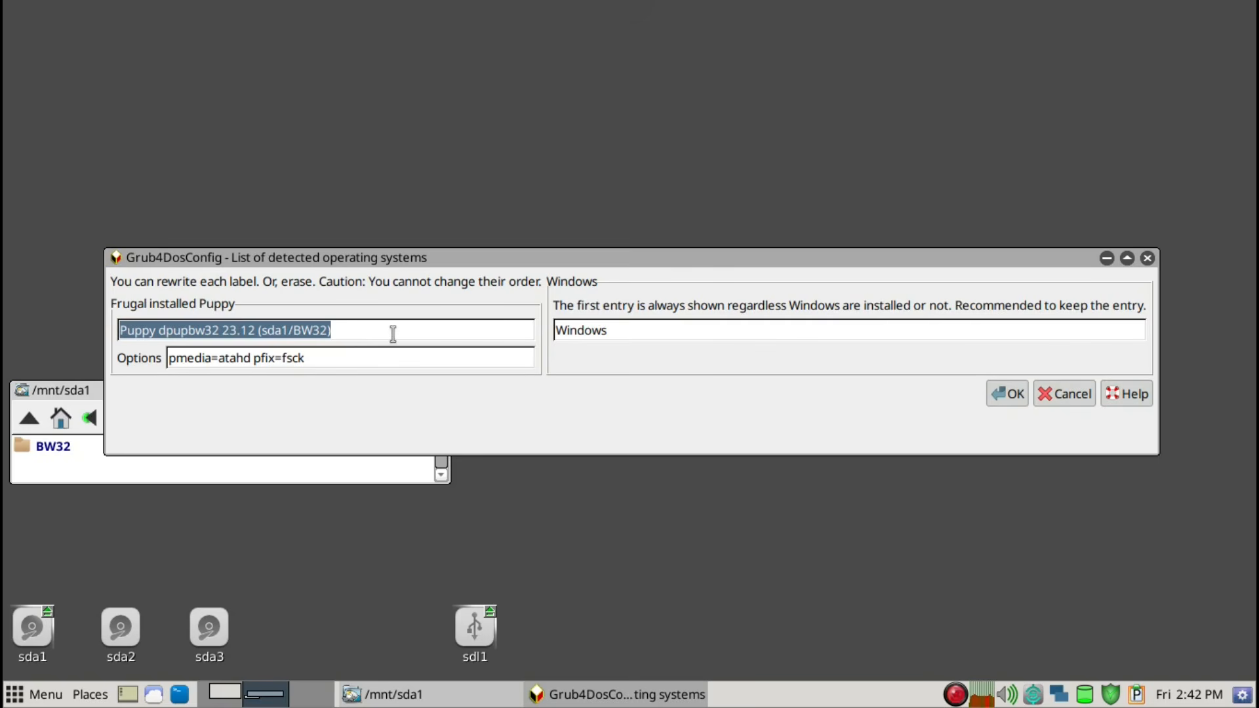
pyautogui.write('BW32')
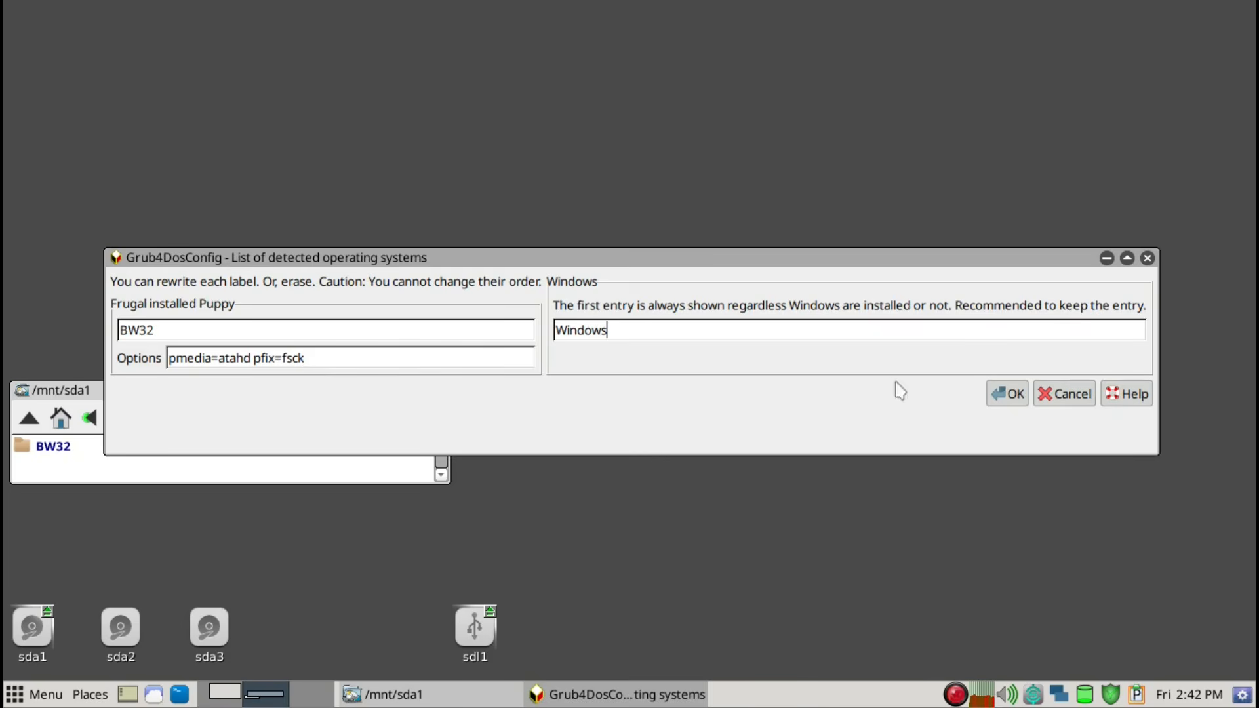
pyautogui.click(1003, 395)
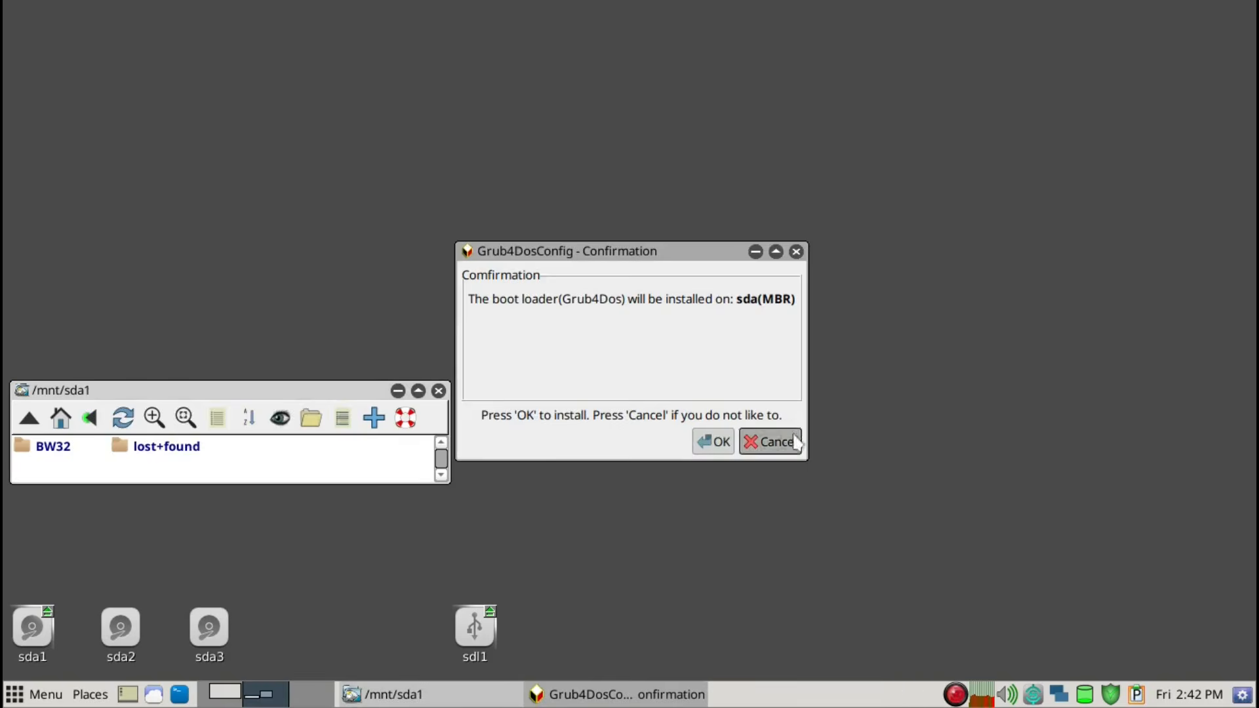
pyautogui.click(714, 442)
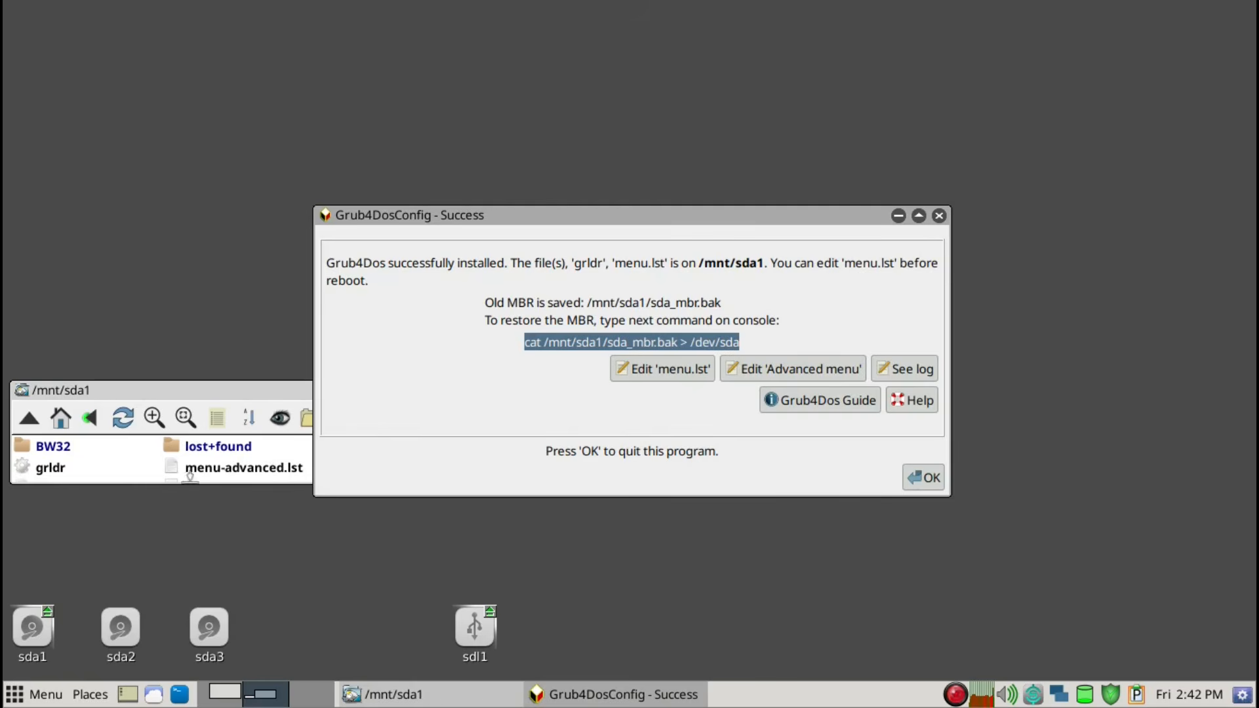
# Open the new menu.lst for editing and delete its whole Windows and Advanced Menu sections
pyautogui.click(204, 391)
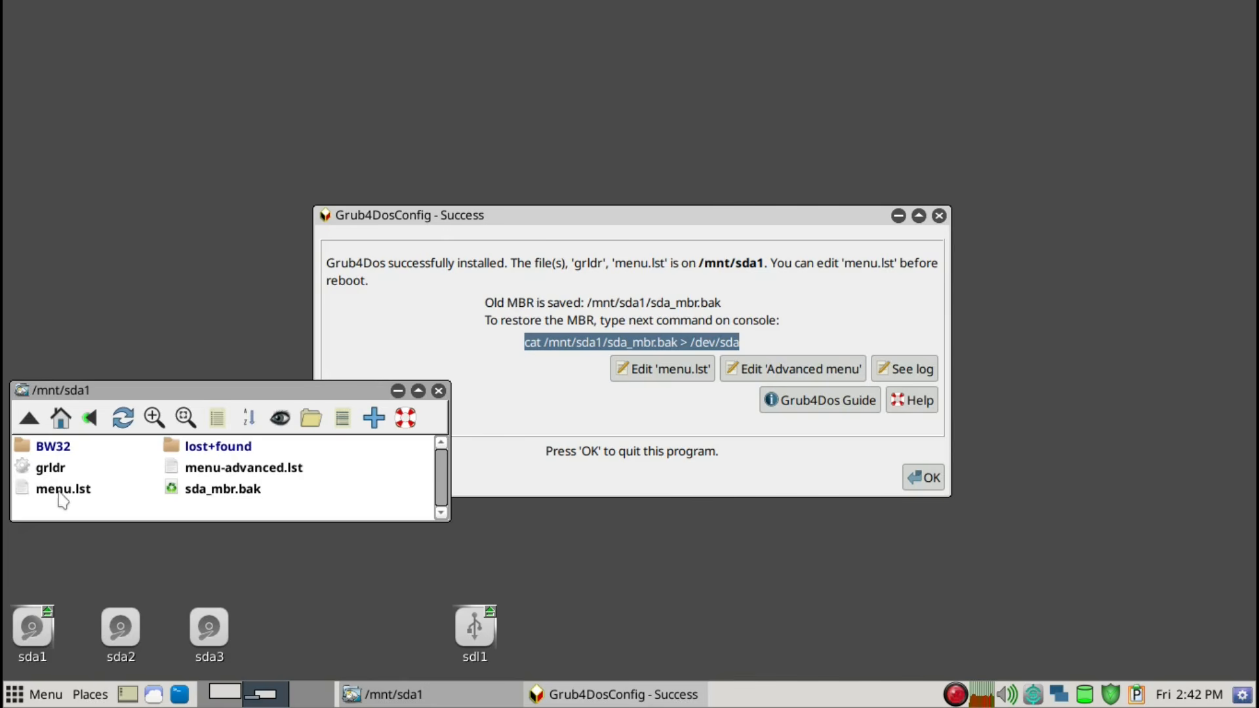
pyautogui.click(681, 381)
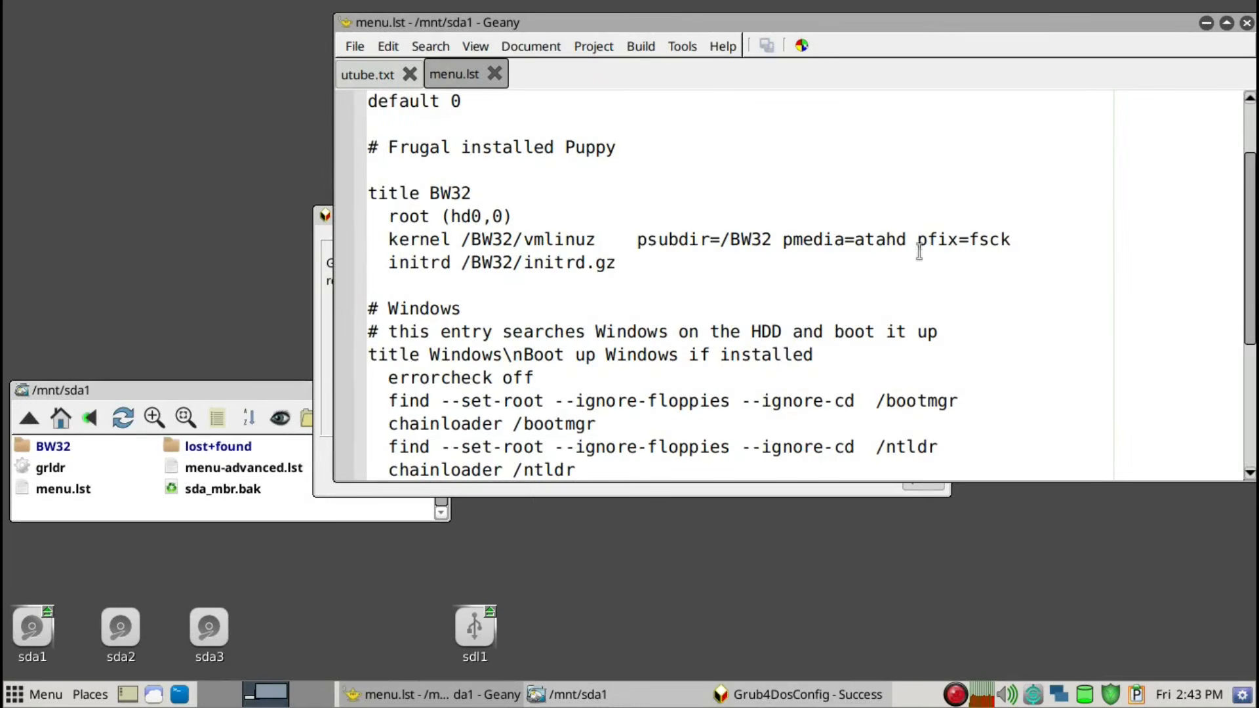
pyautogui.scroll(-4, 952, 274)
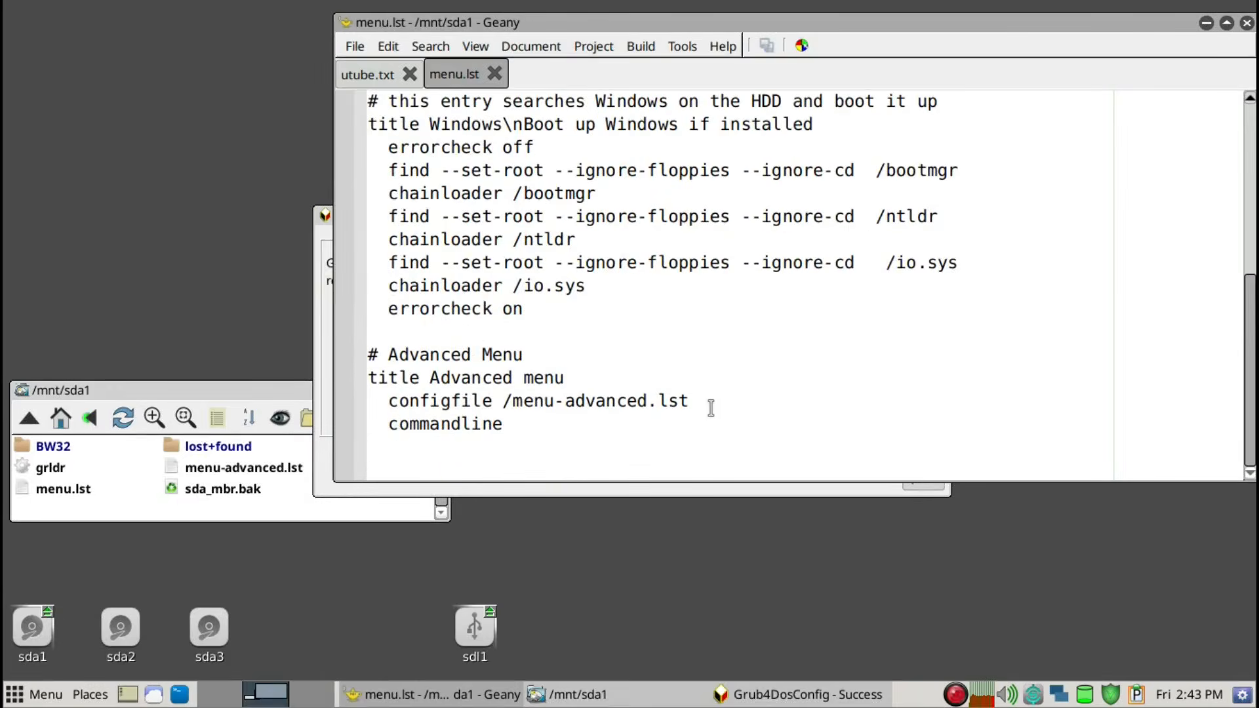
pyautogui.moveTo(611, 426); pyautogui.dragTo(385, 315)
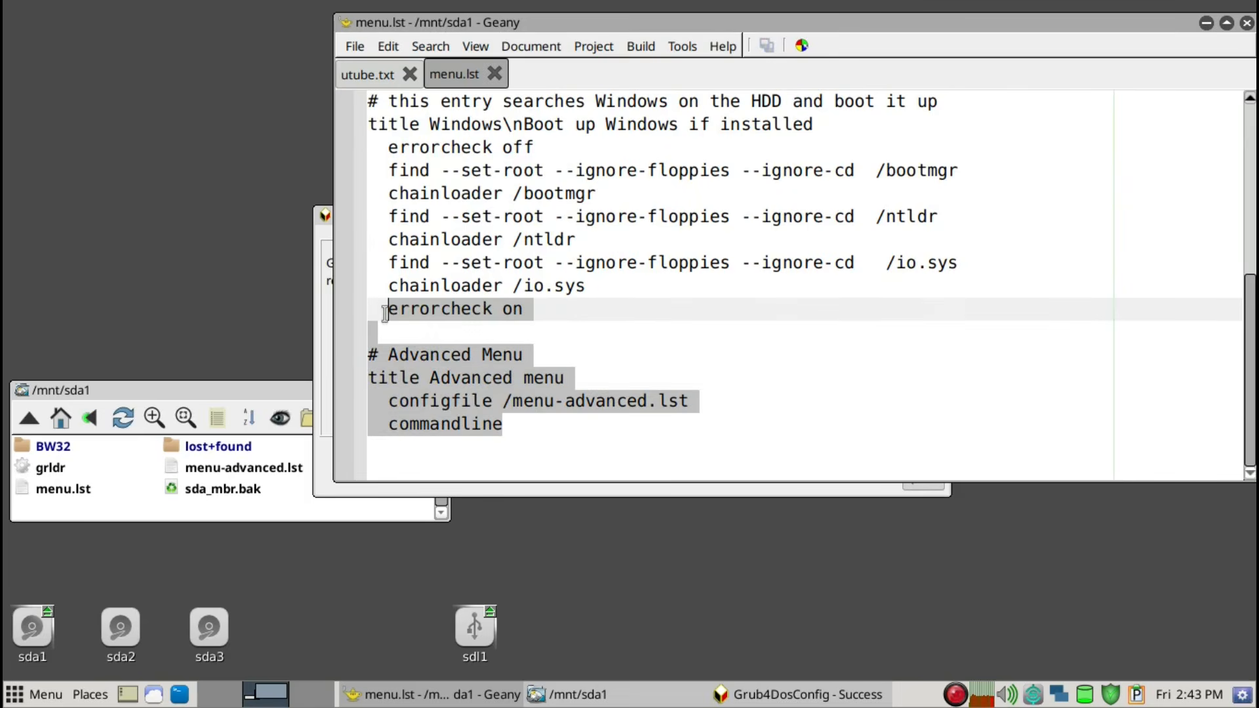
pyautogui.scroll(2, 385, 314)
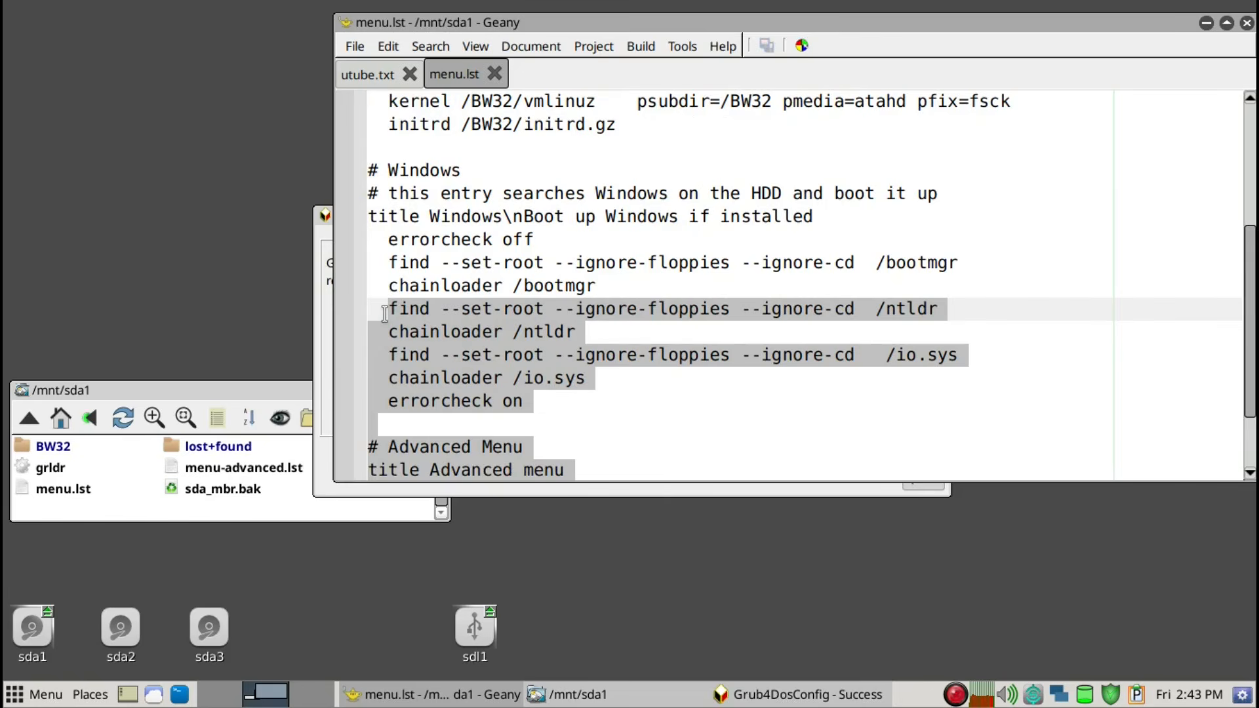
pyautogui.moveTo(381, 309); pyautogui.dragTo(364, 172)
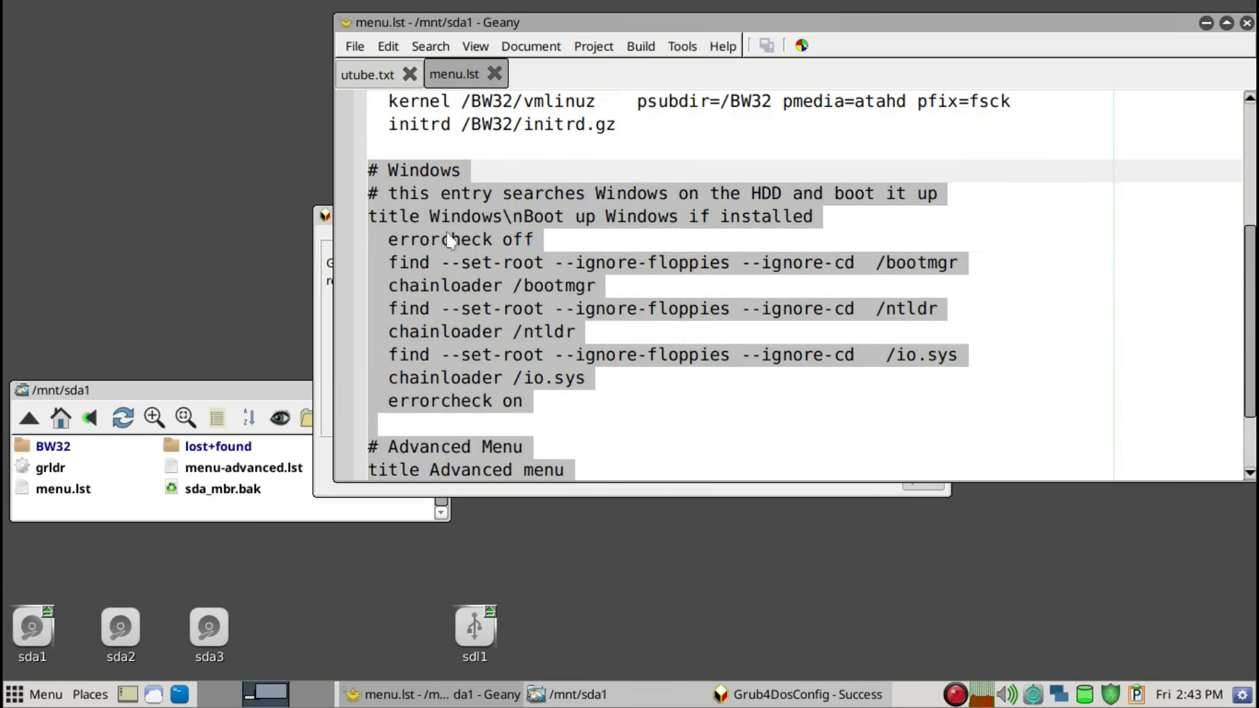
pyautogui.press('Delete')
pyautogui.click(628, 385)
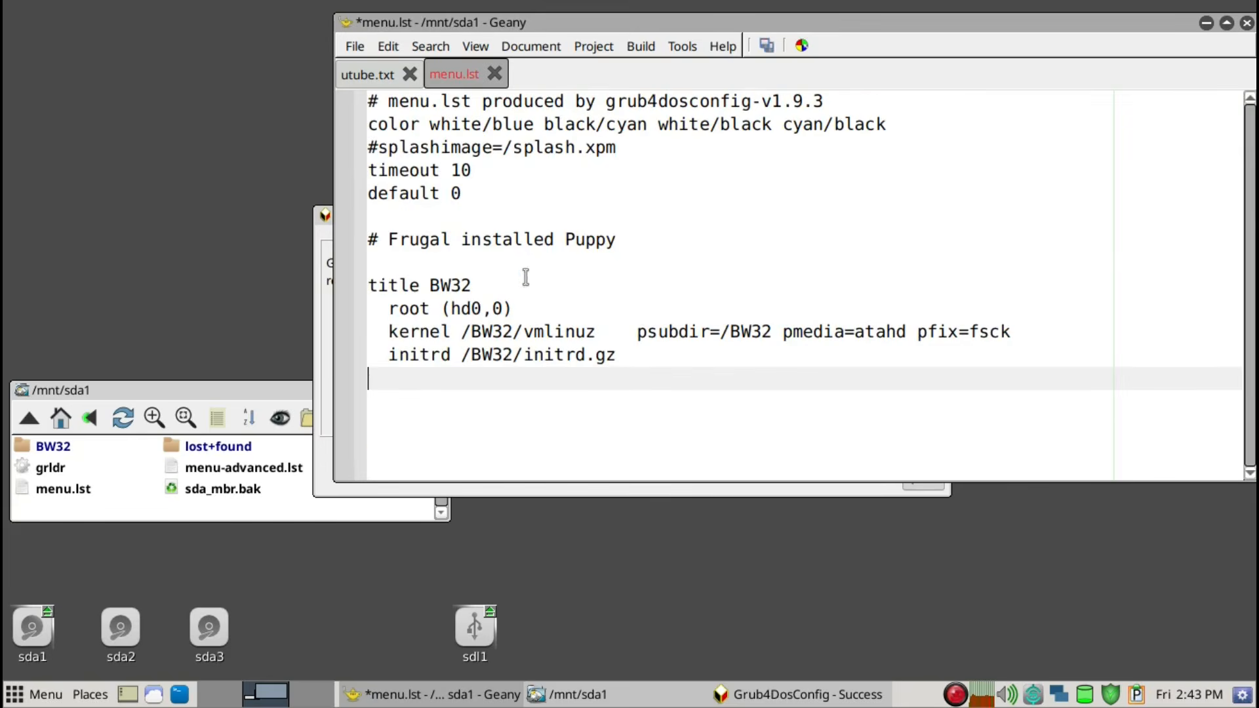
# Insert psave=SAV:/save/ before pfix=fsck in the BW32 entry's kernel line
pyautogui.click(477, 286)
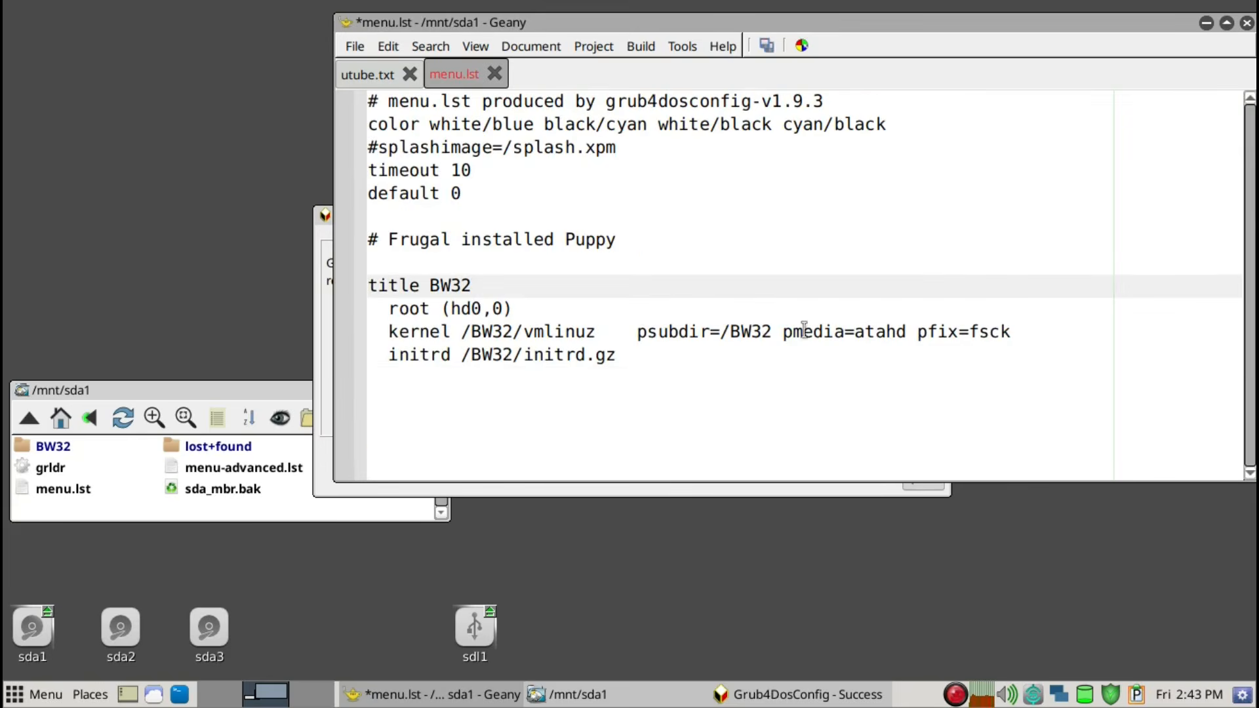
pyautogui.click(917, 331)
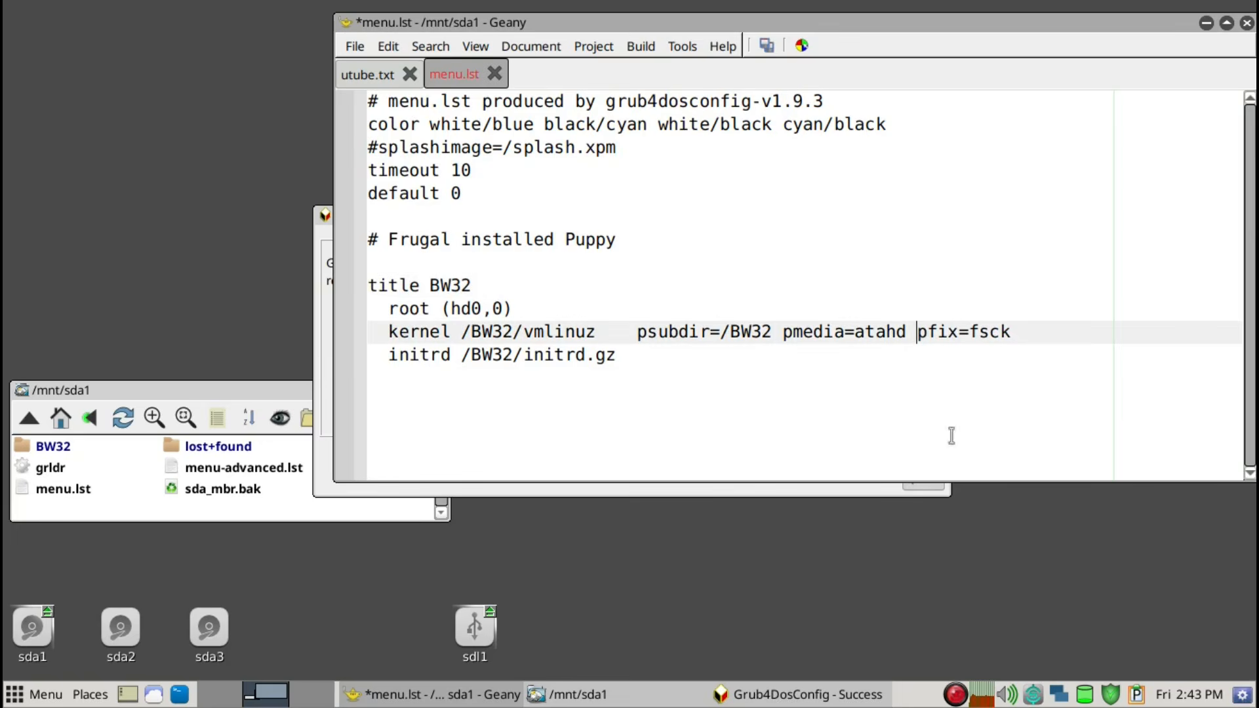
pyautogui.write('psave')
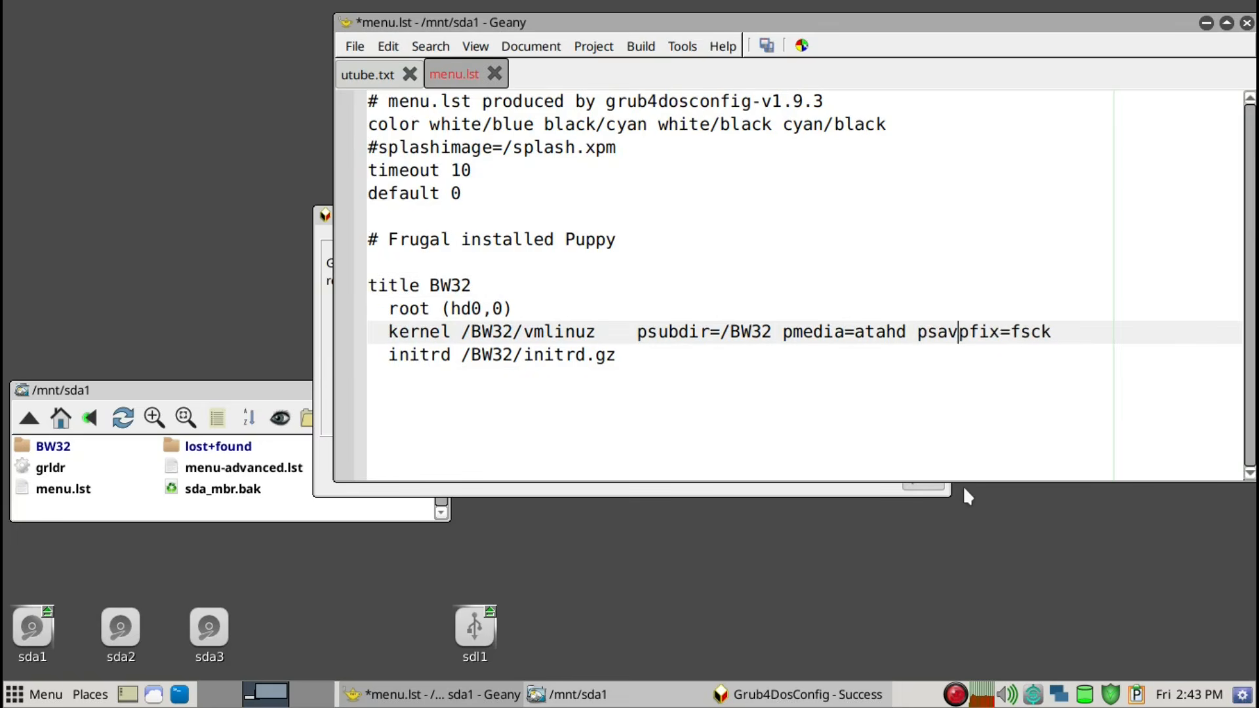
pyautogui.write('=')
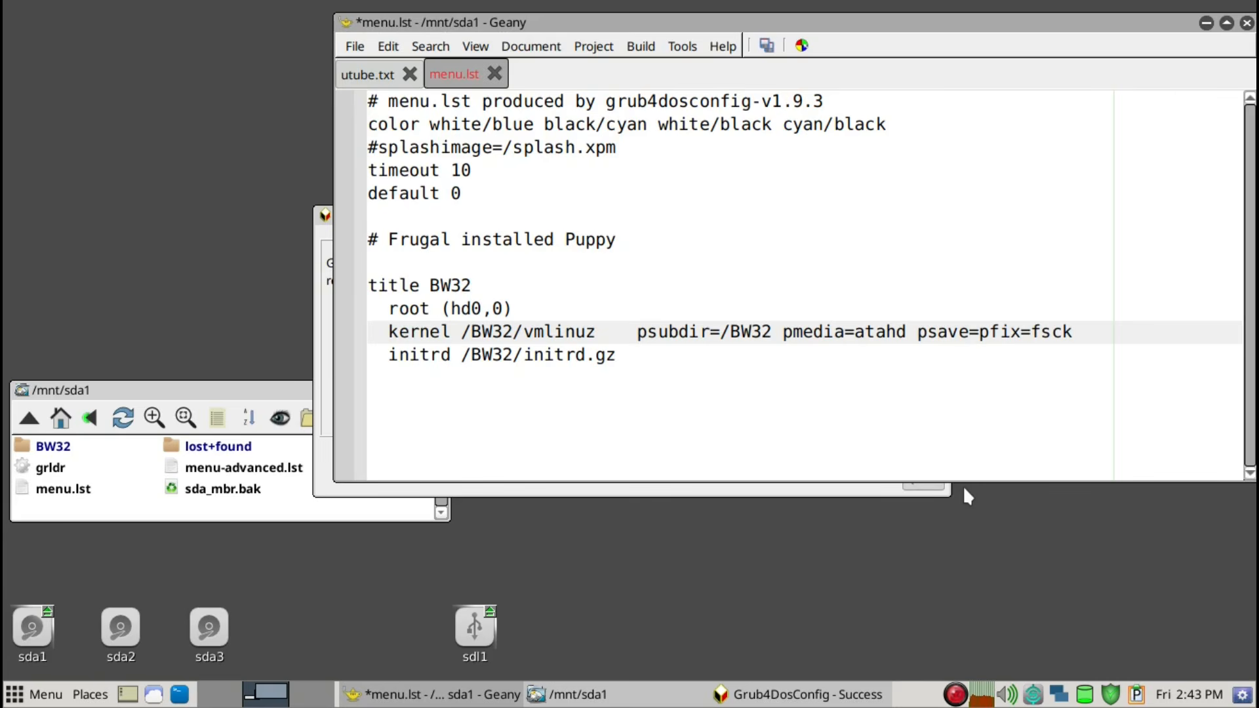
pyautogui.write('SAV')
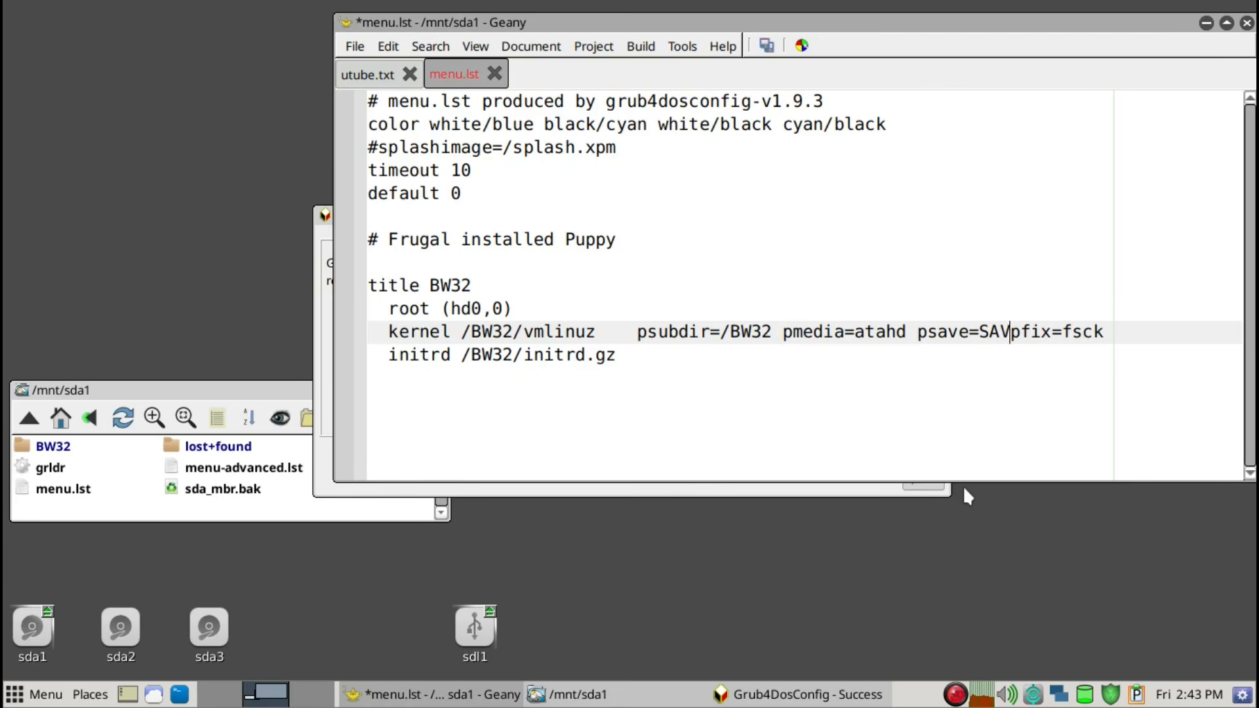
pyautogui.write(':')
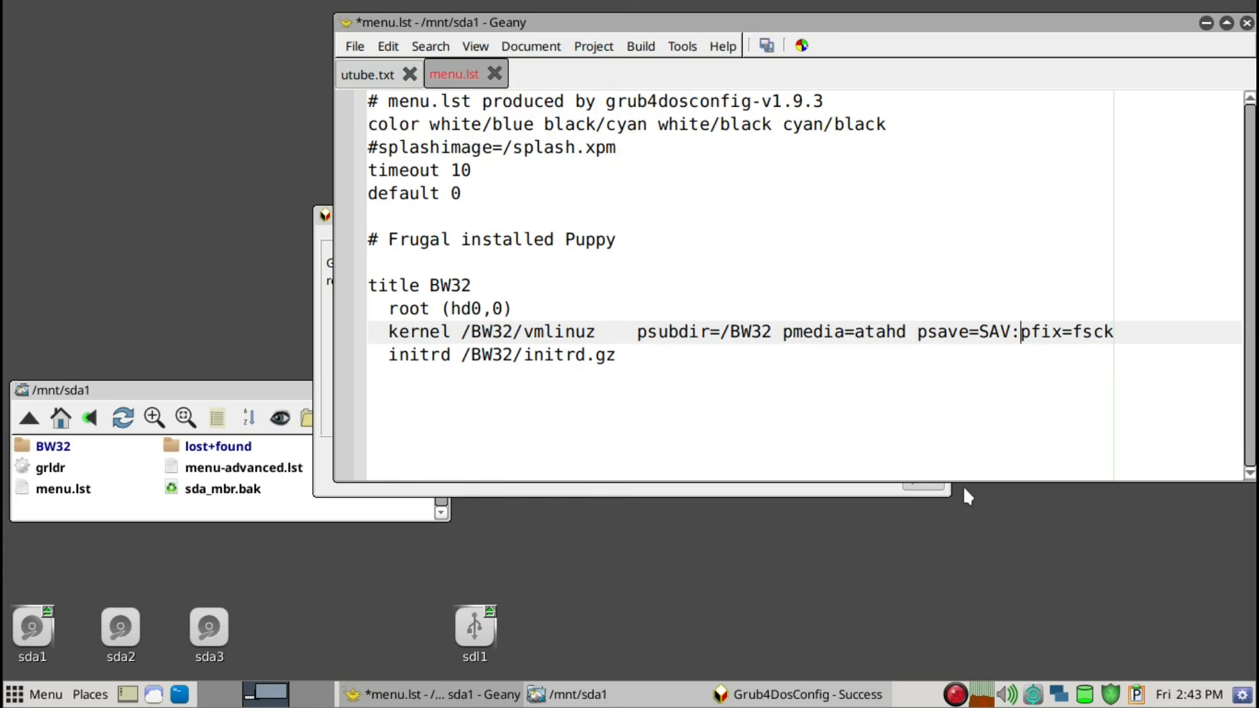
pyautogui.write('/sa')
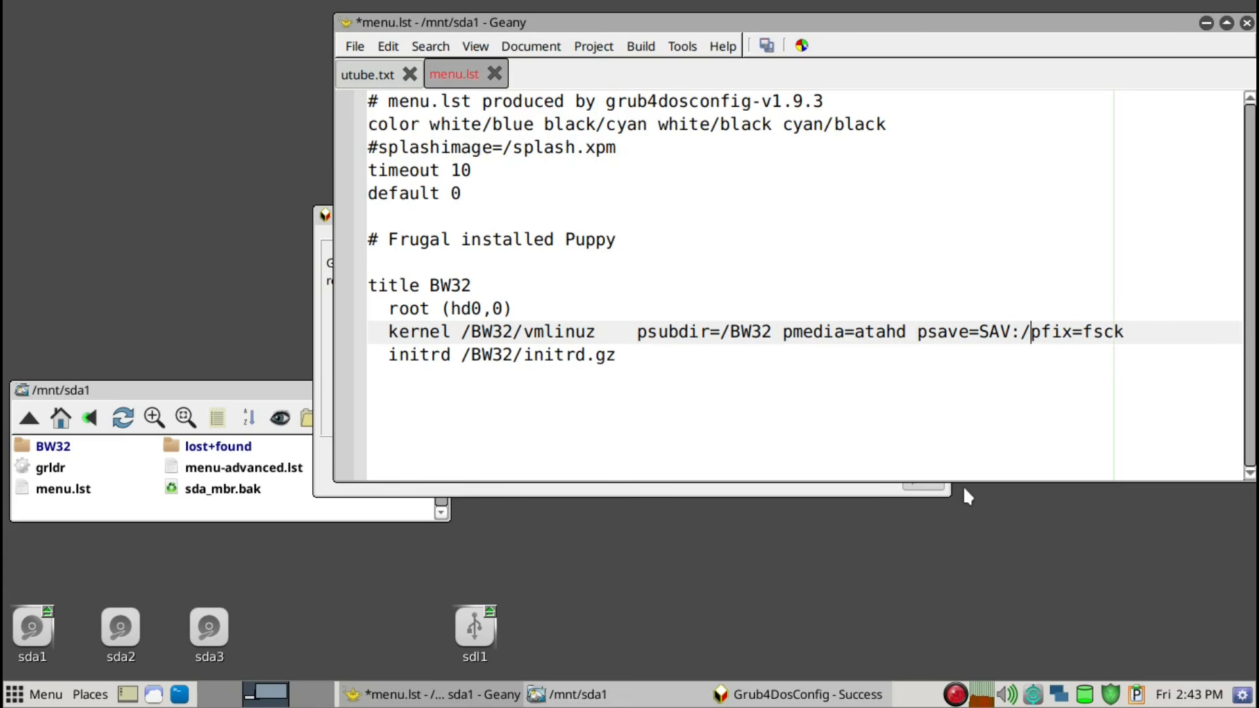
pyautogui.write('ve')
pyautogui.write('/')
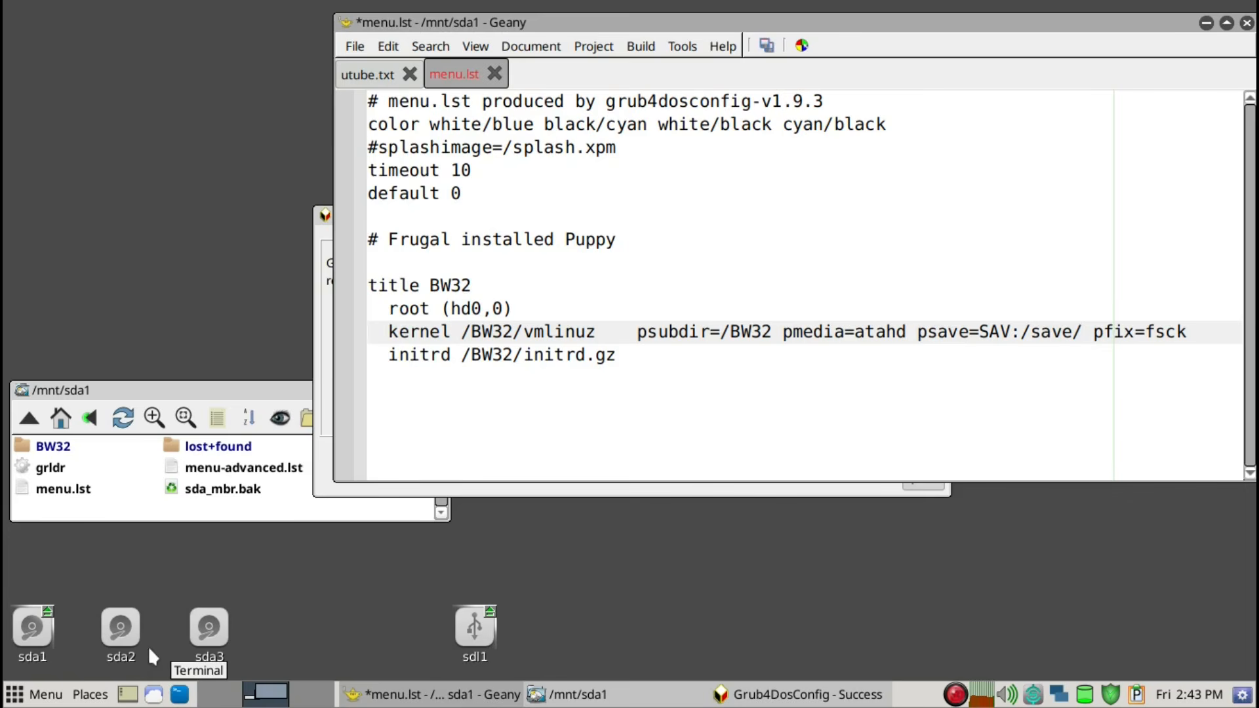
# Mount sda2 from the desktop and create a directory named save at its top level
pyautogui.moveTo(118, 648)
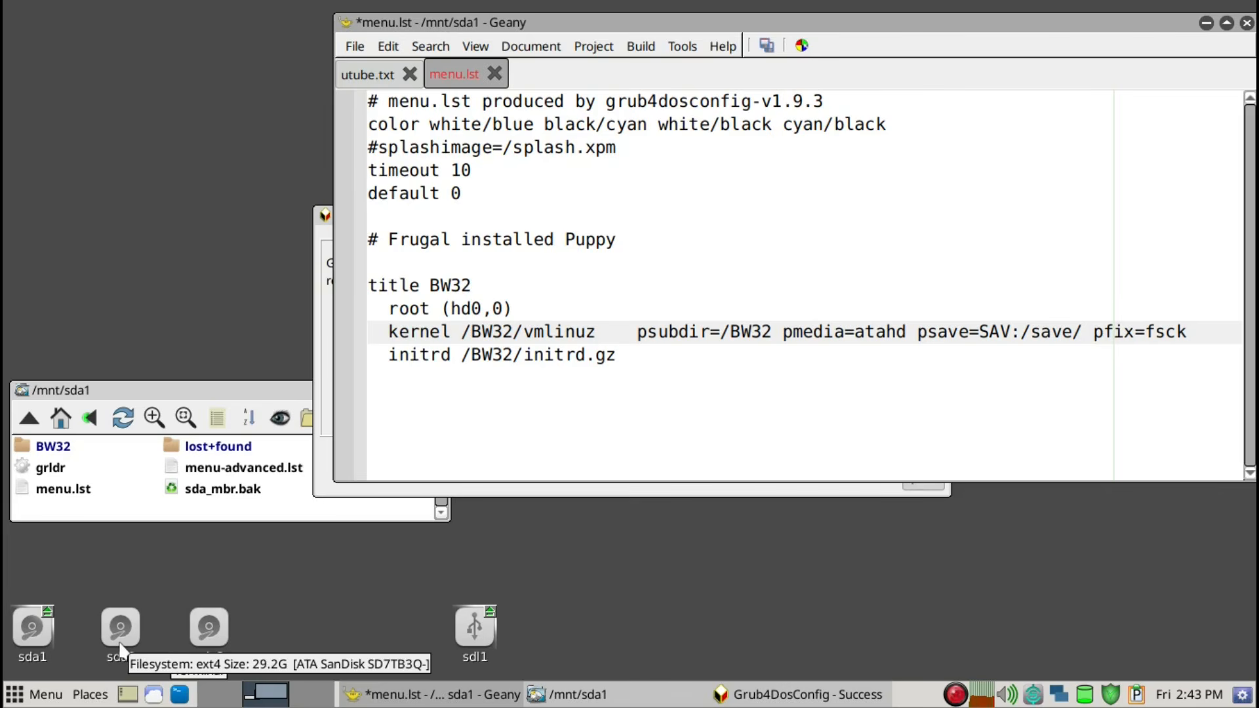
pyautogui.click(120, 648)
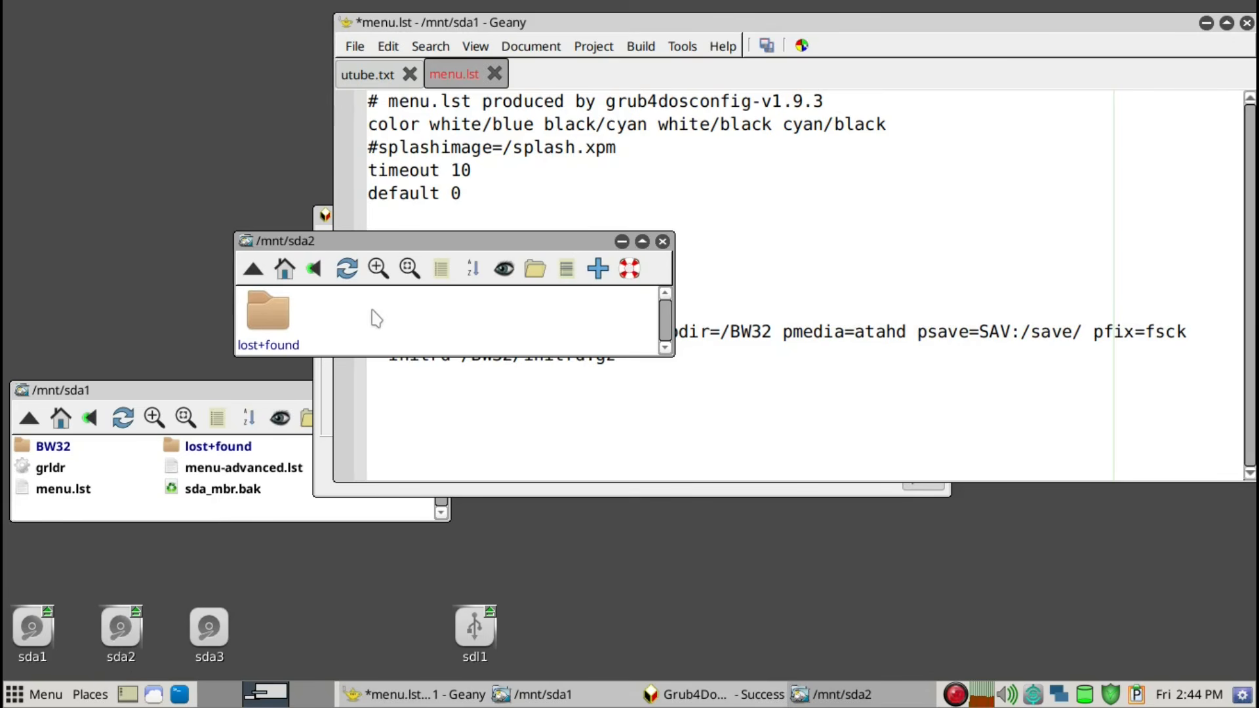
pyautogui.scroll(-1, 376, 319)
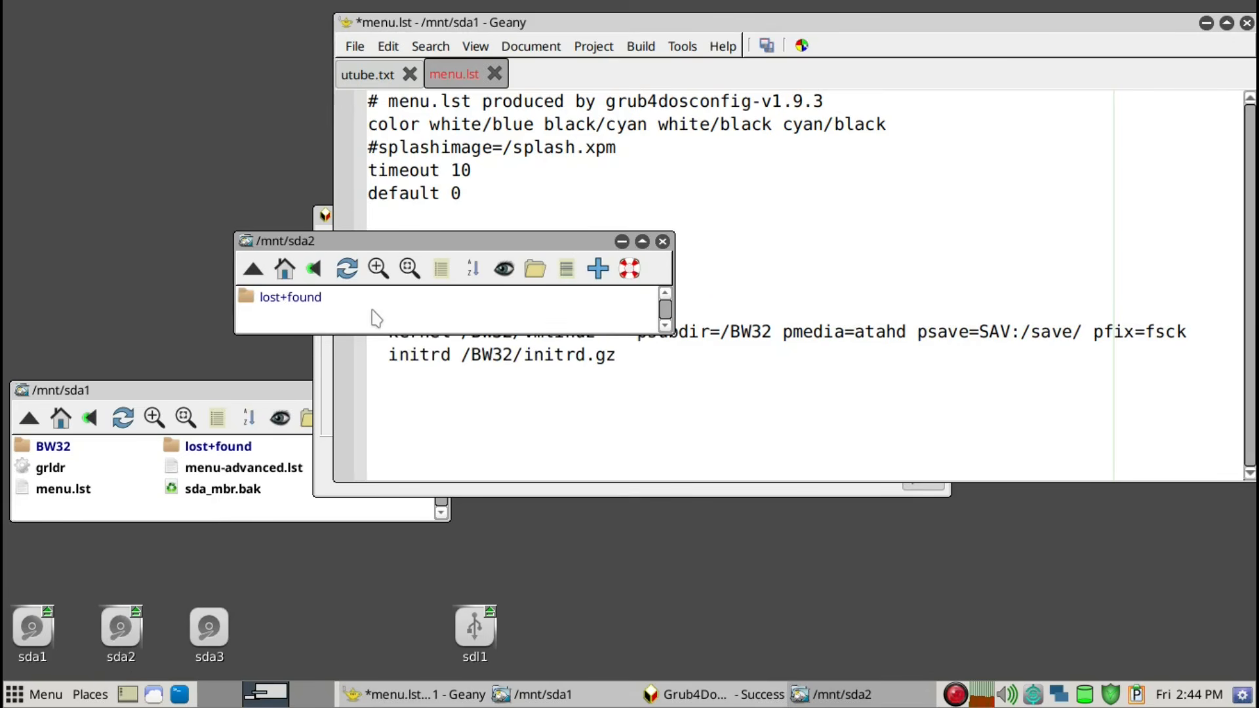
pyautogui.rightClick(376, 319)
pyautogui.moveTo(370, 413)
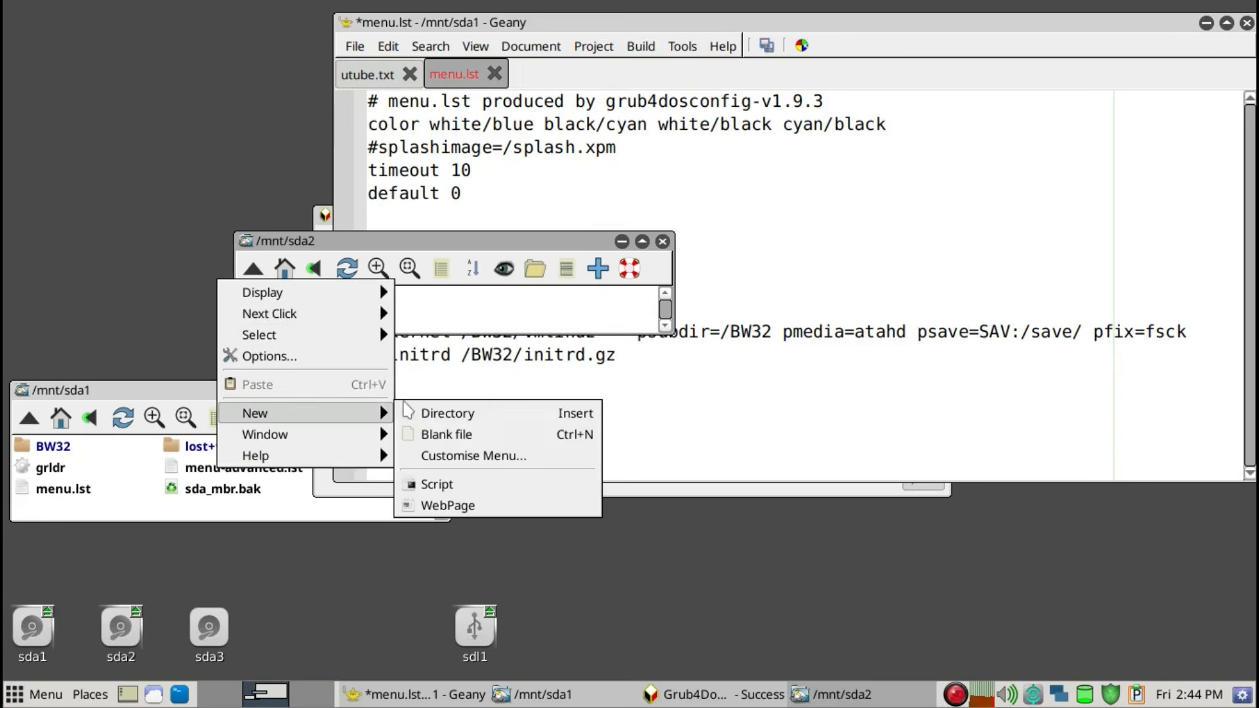
pyautogui.click(426, 413)
pyautogui.write('save')
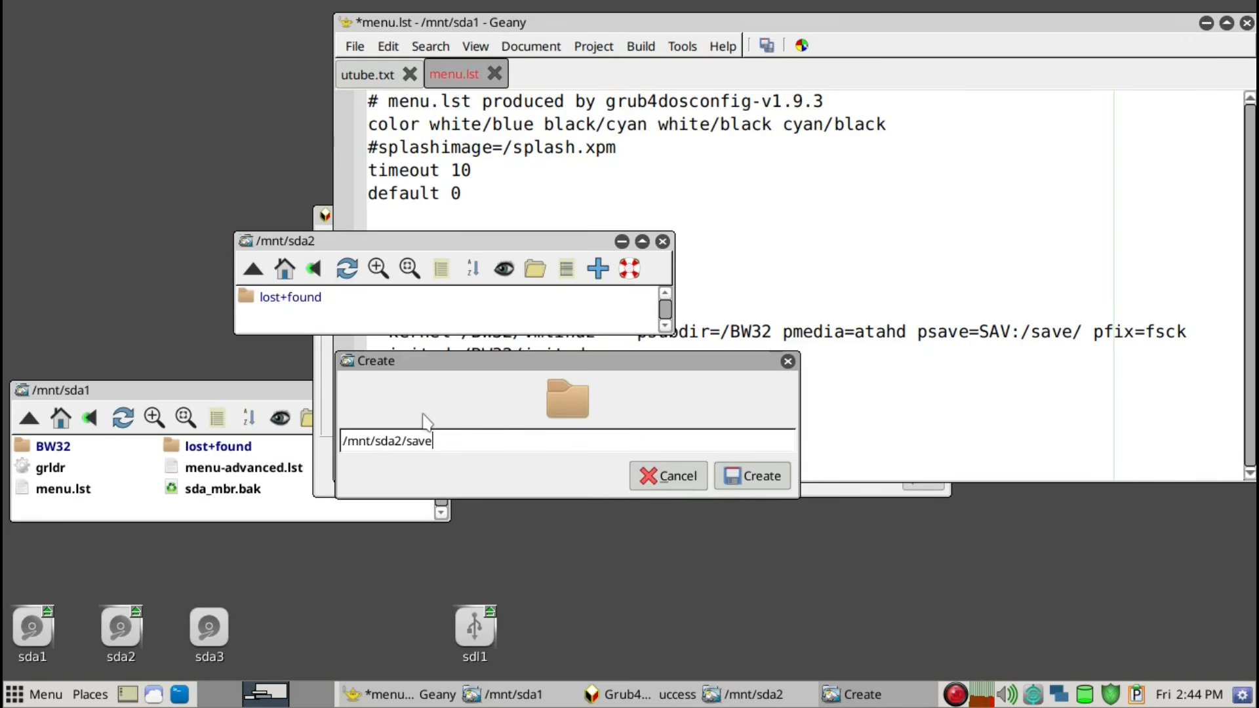
pyautogui.press('Return')
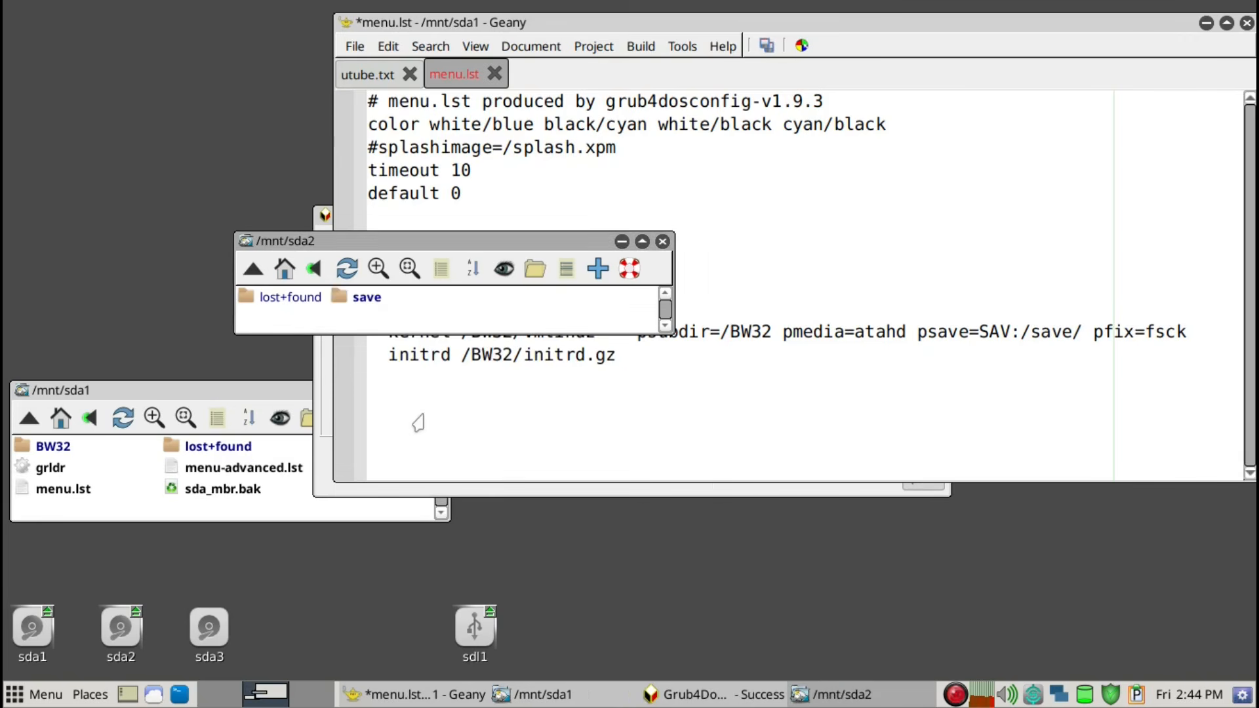
# Open the save directory on sda2 and place its window above the sda1 window
pyautogui.moveTo(400, 241); pyautogui.dragTo(225, 275)
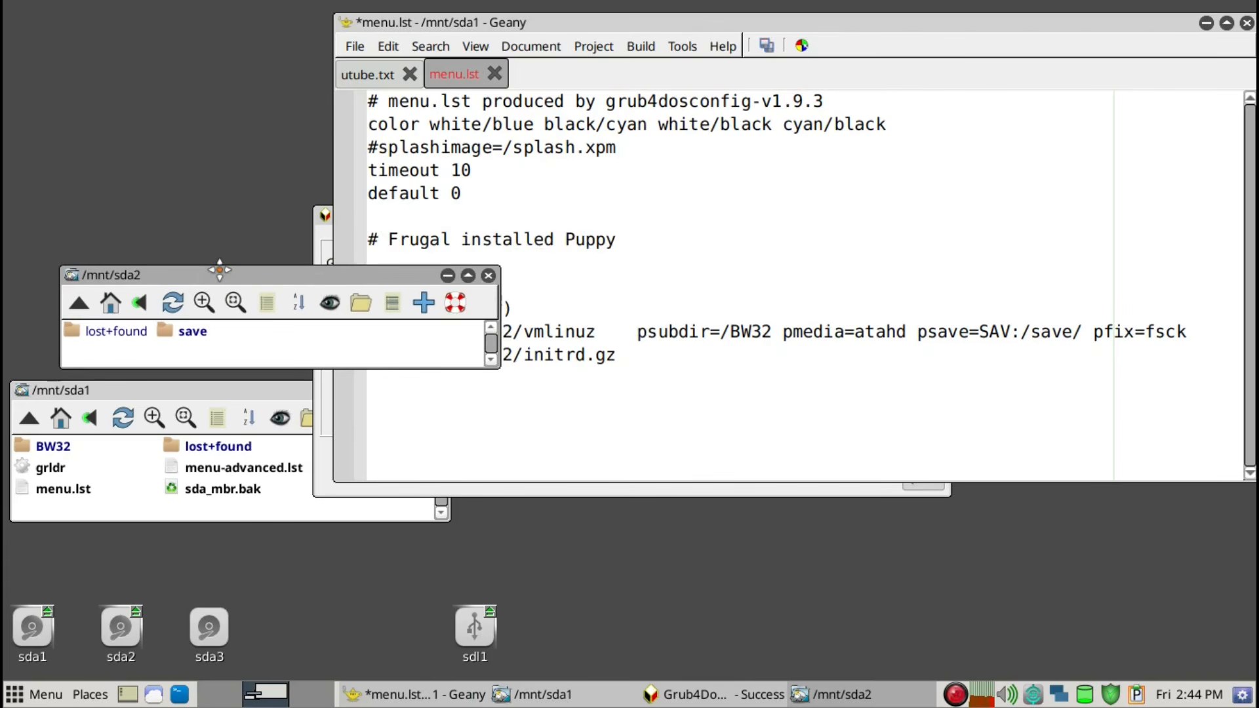
pyautogui.click(187, 335)
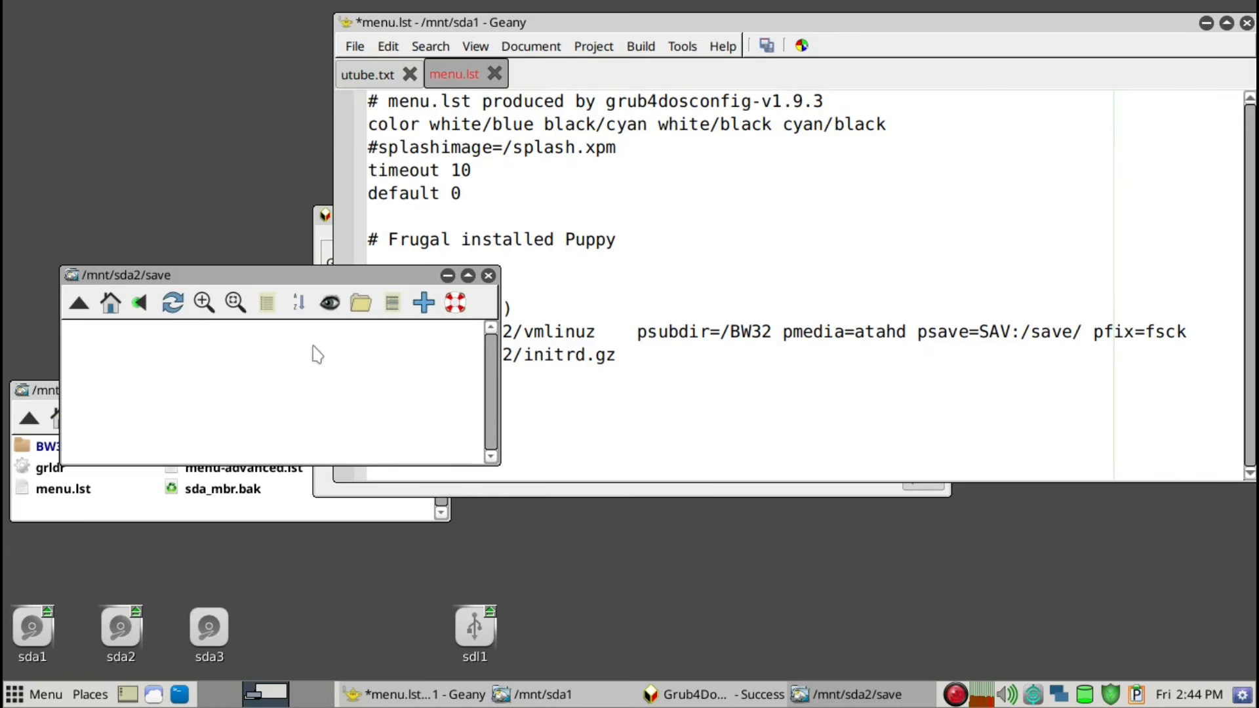
pyautogui.moveTo(415, 275); pyautogui.dragTo(388, 188)
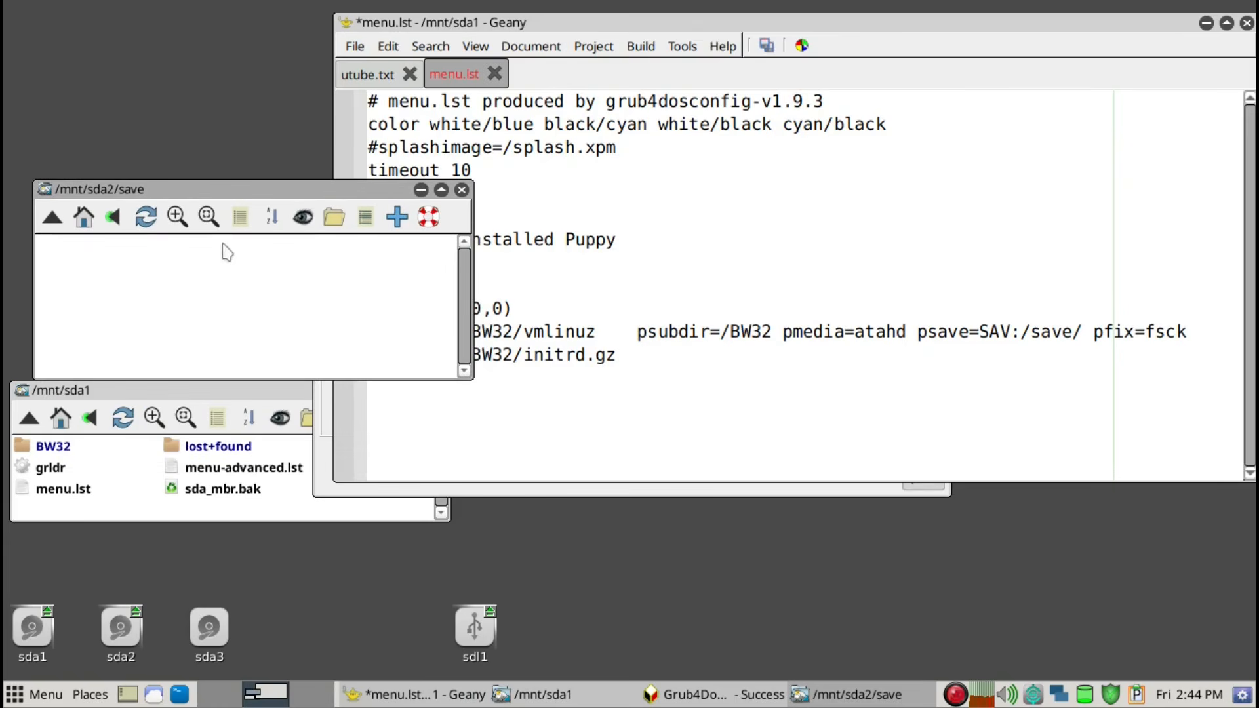
# Close the file window showing sda2's save directory and save the edited menu.lst
pyautogui.click(462, 190)
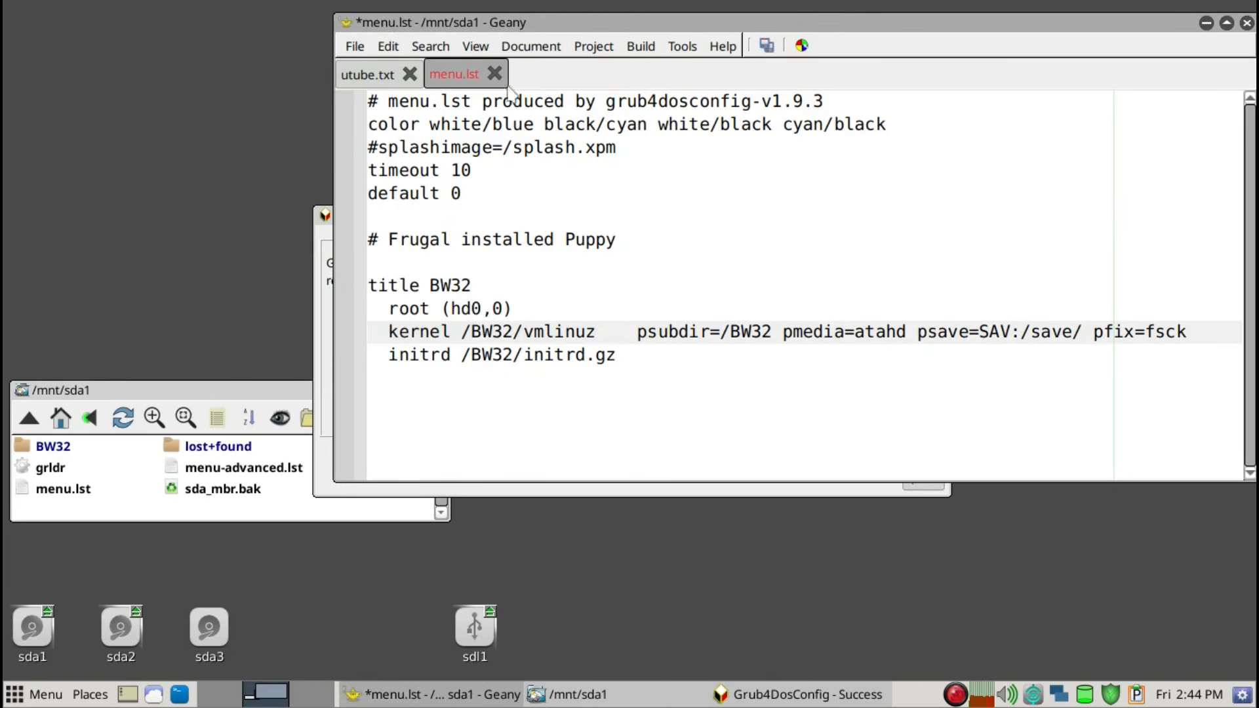
pyautogui.click(765, 46)
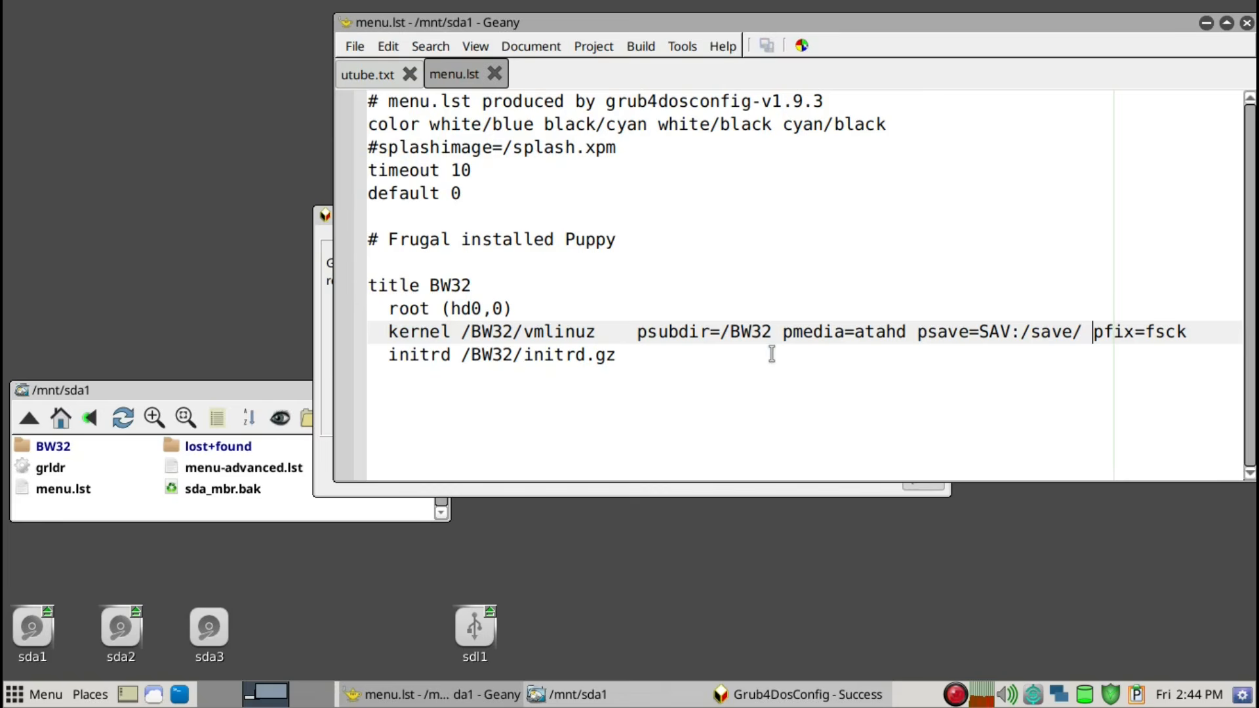
# Set the boot menu timeout to 5 in menu.lst and save the file
pyautogui.click(529, 172)
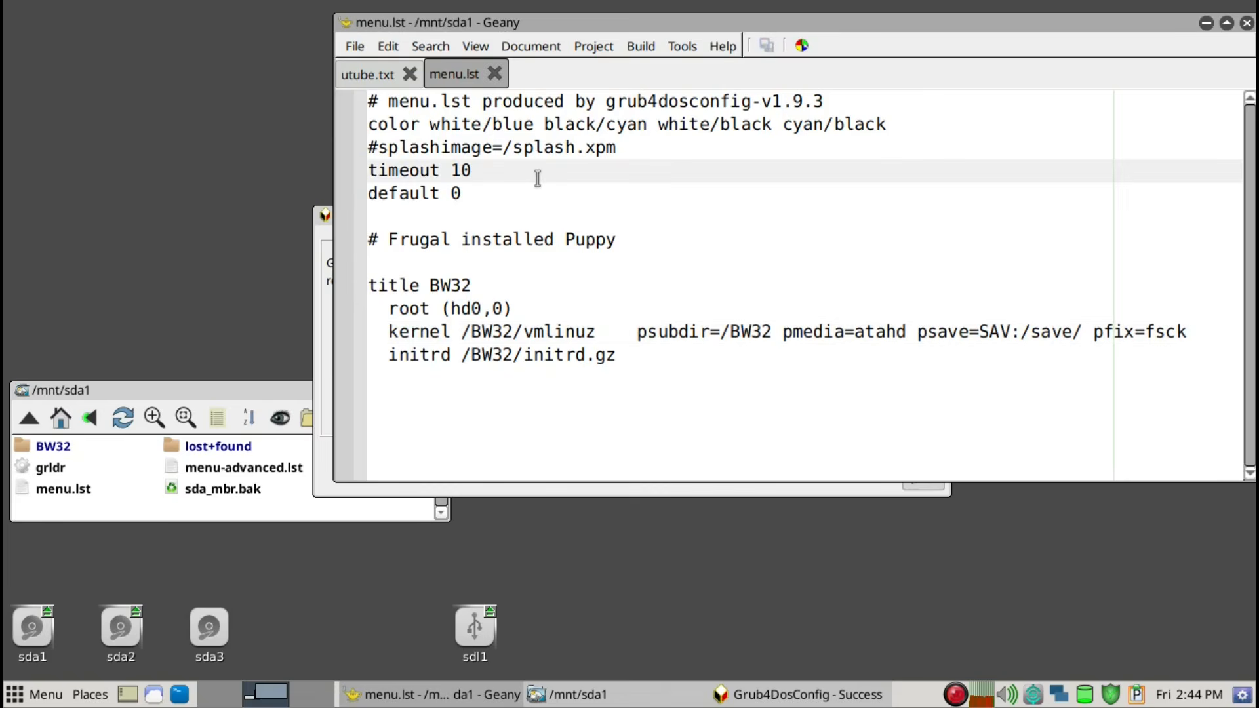
pyautogui.press('BackSpace')
pyautogui.press('BackSpace')
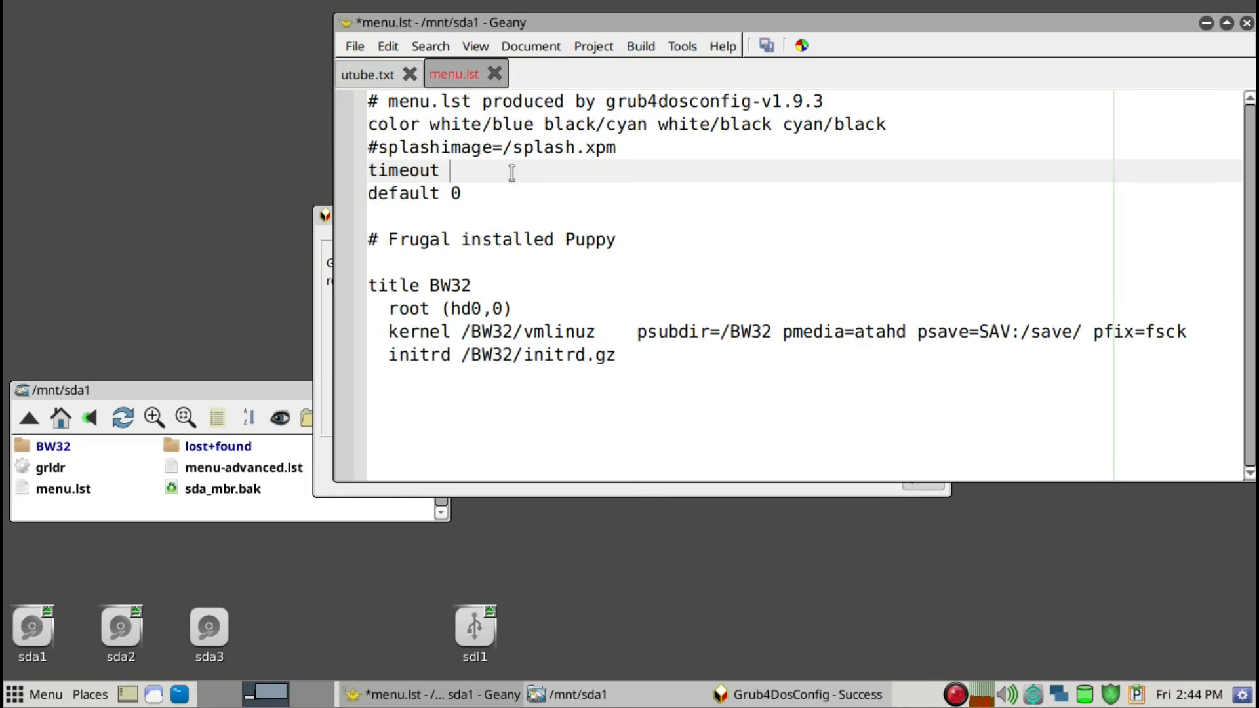
pyautogui.write('5')
pyautogui.click(766, 45)
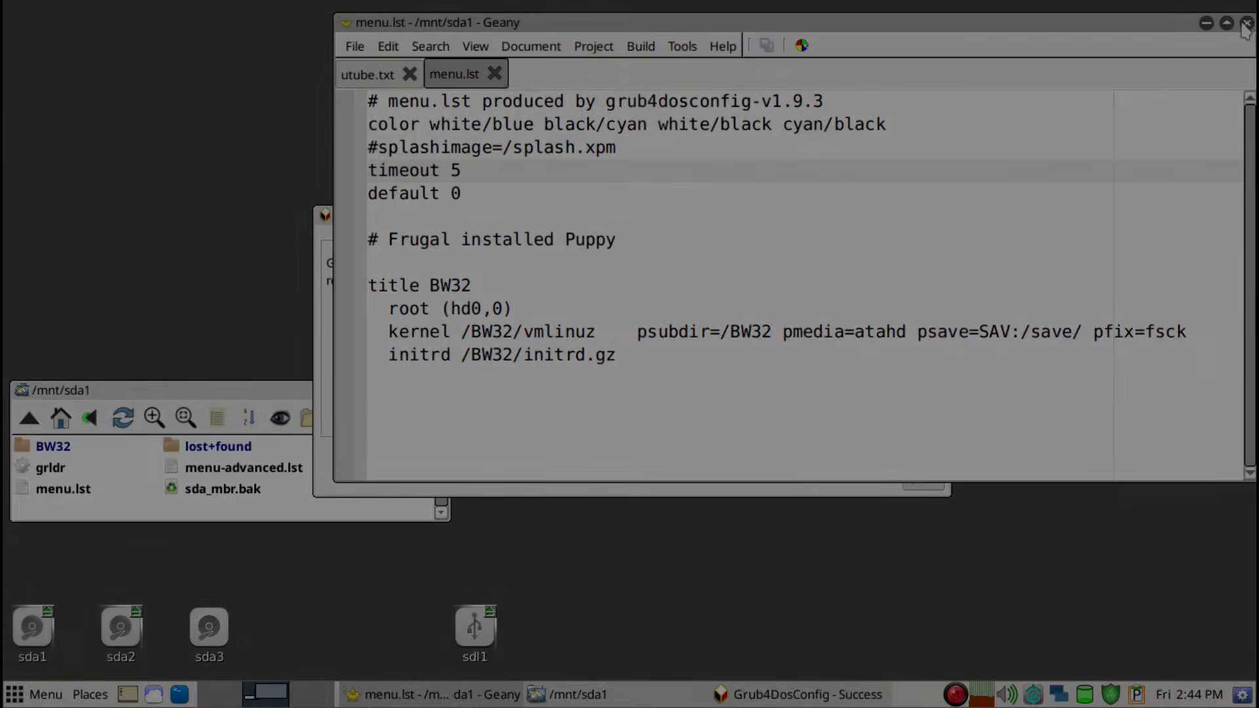
# Close the menu.lst editor window and the Grub4DosConfig success dialog, and return to the psave line of the install notes on the first workspace
pyautogui.click(1245, 23)
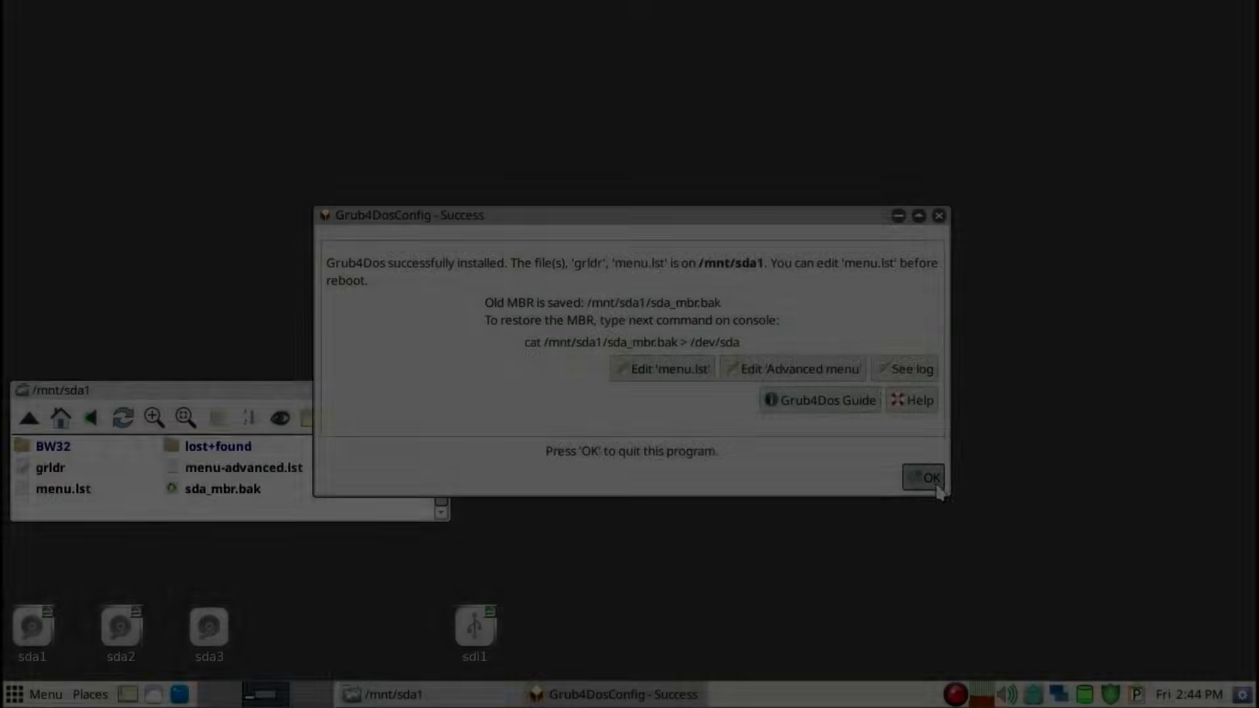
pyautogui.click(922, 478)
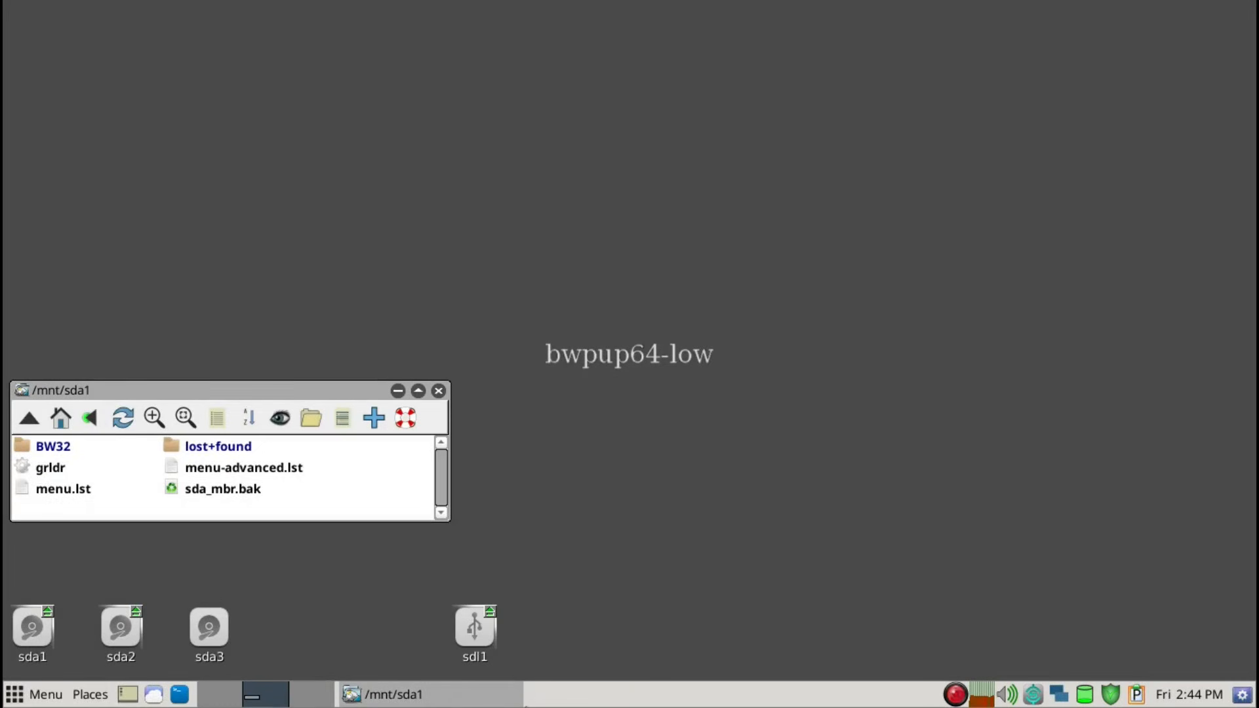
pyautogui.click(204, 700)
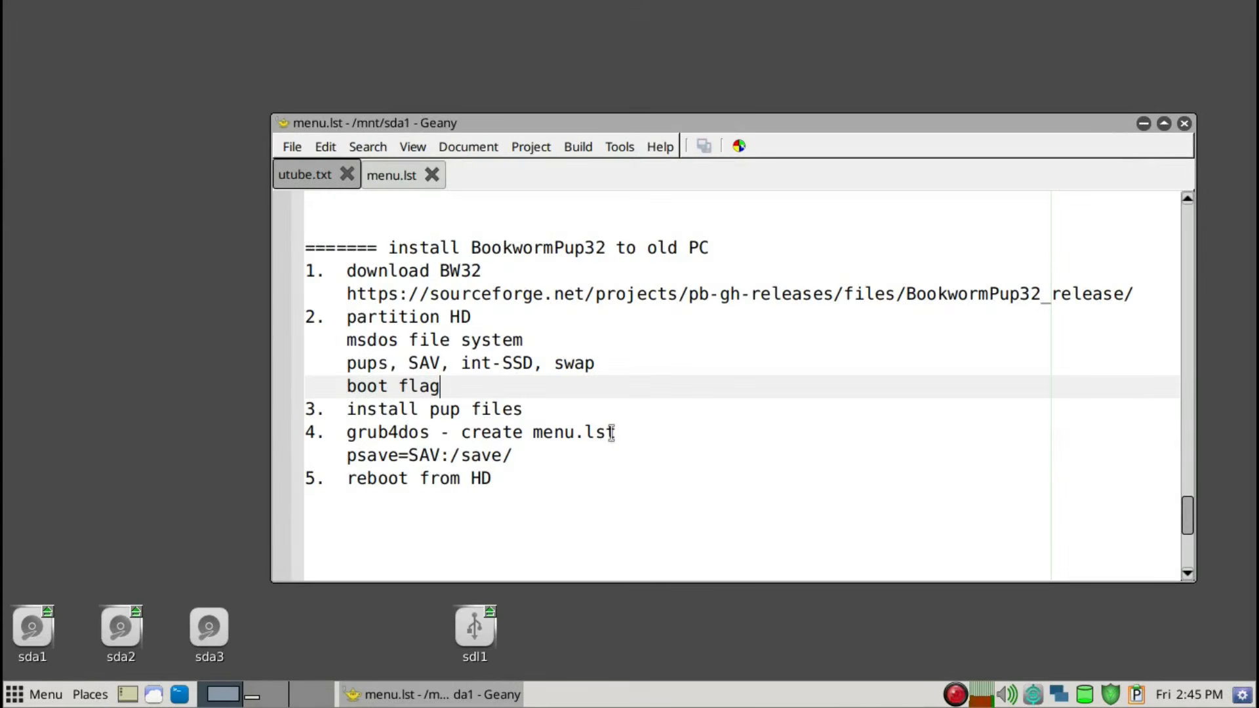
pyautogui.click(524, 458)
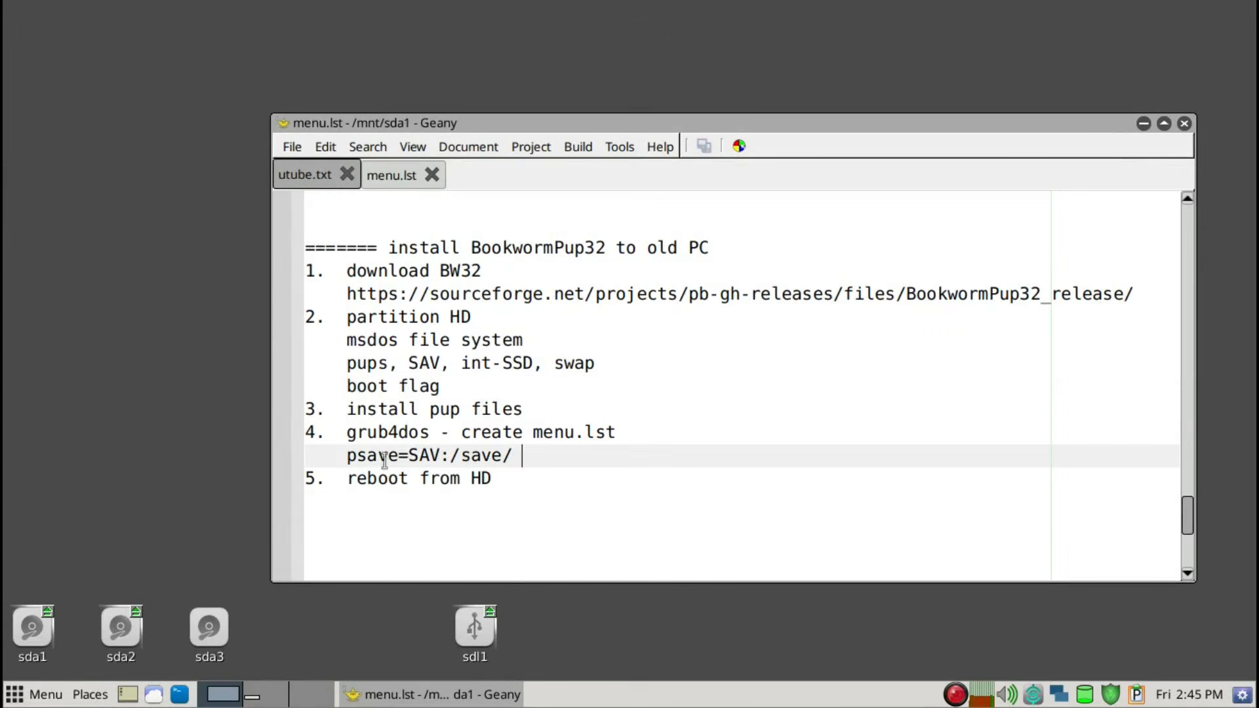